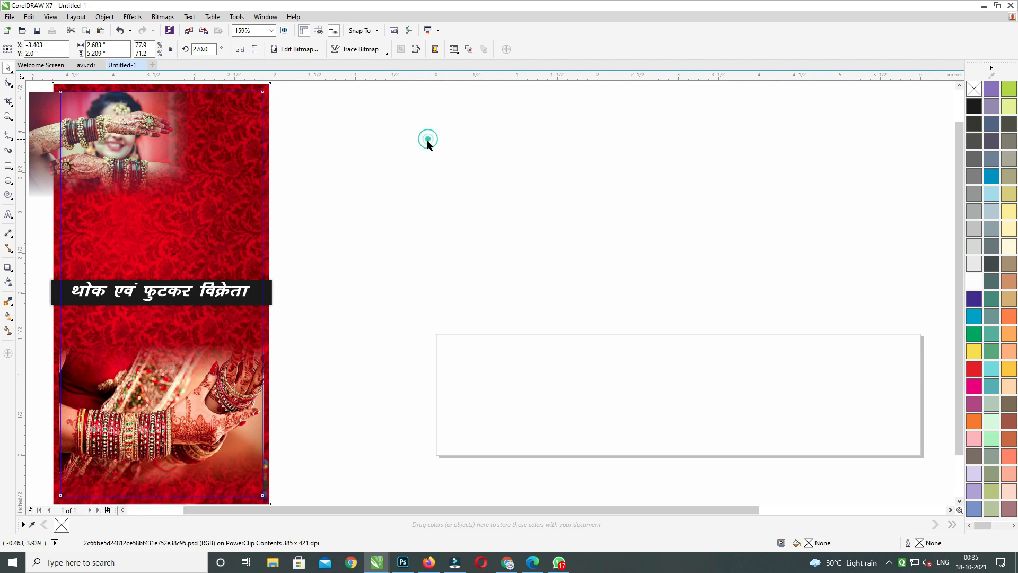
# Step: Paste the red patterned background copied from the vertical design and centre it on the empty horizontal banner rectangle
pyautogui.hotkey('ctrl', 'v')
pyautogui.keyDown('shift'); pyautogui.click(610, 395); pyautogui.keyUp('shift')
pyautogui.press('c')
pyautogui.press('e')
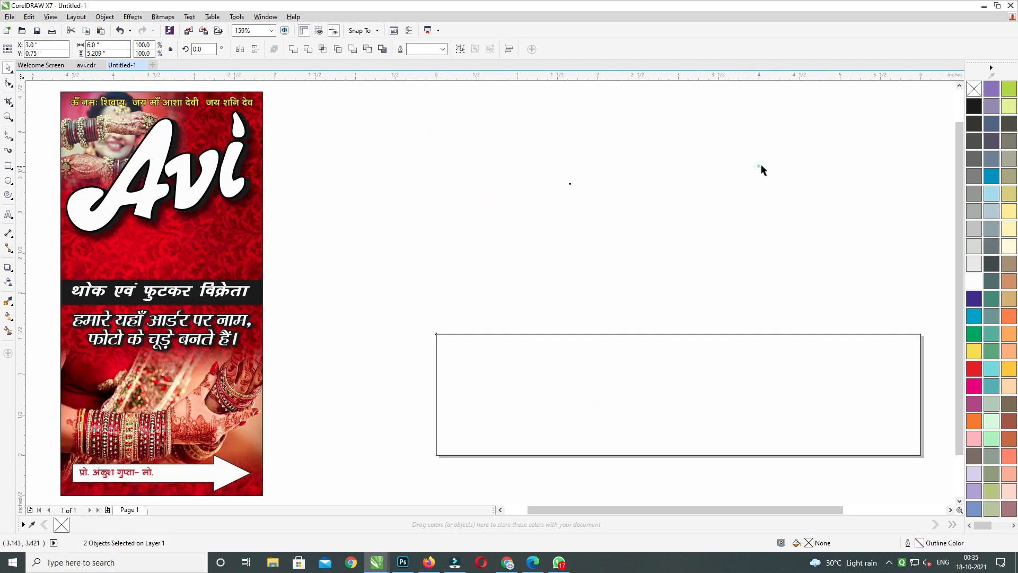
pyautogui.click(762, 165)
pyautogui.click(638, 236)
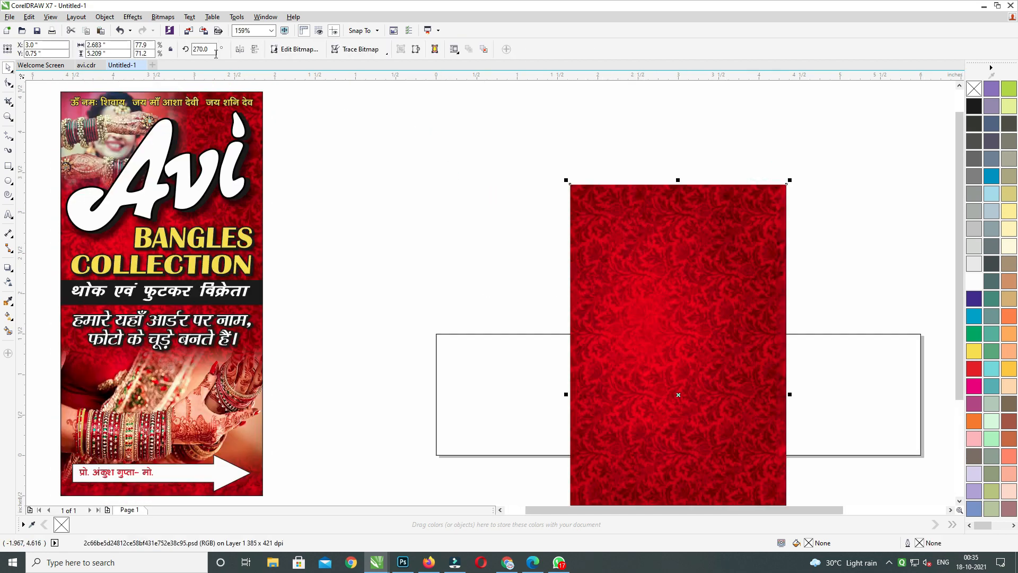
# Step: Try rotating the red patterned background to 90 degrees
pyautogui.write('90')
pyautogui.press('Return')
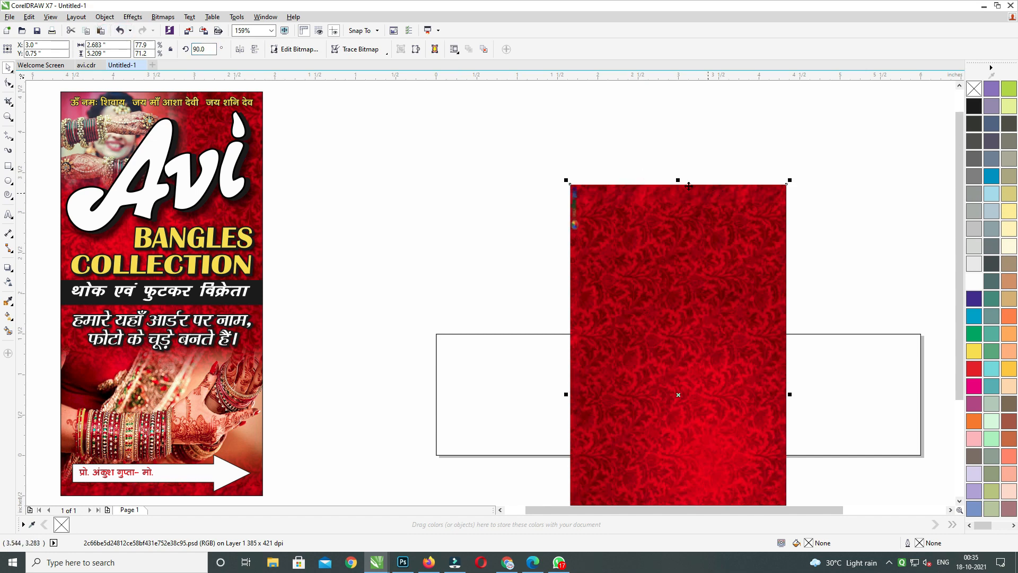
pyautogui.hotkey('ctrl', 'z')
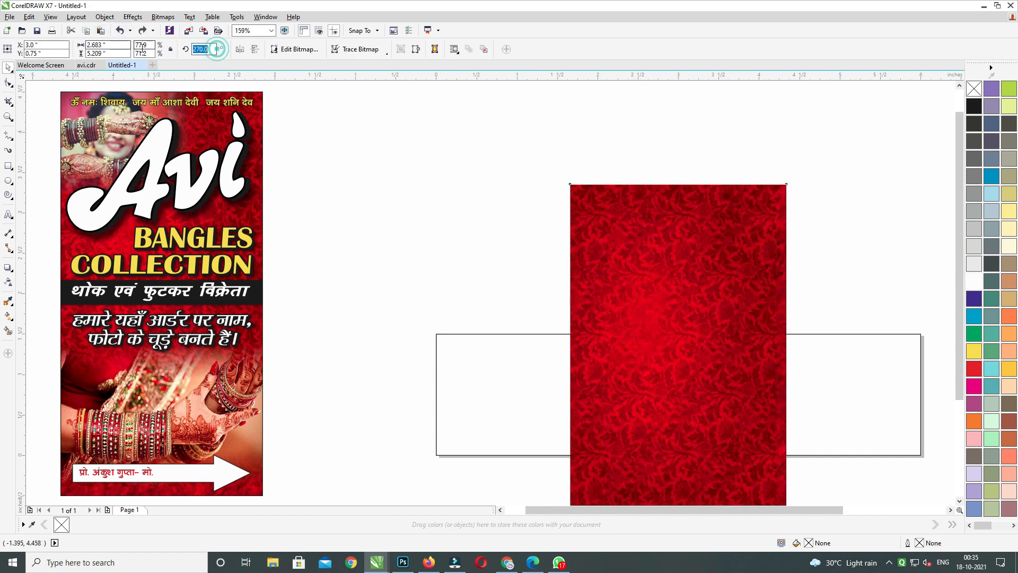
# Step: Set the red patterned background's rotation angle to 0 degrees
pyautogui.press('Return')
pyautogui.click(577, 177)
pyautogui.click(711, 338)
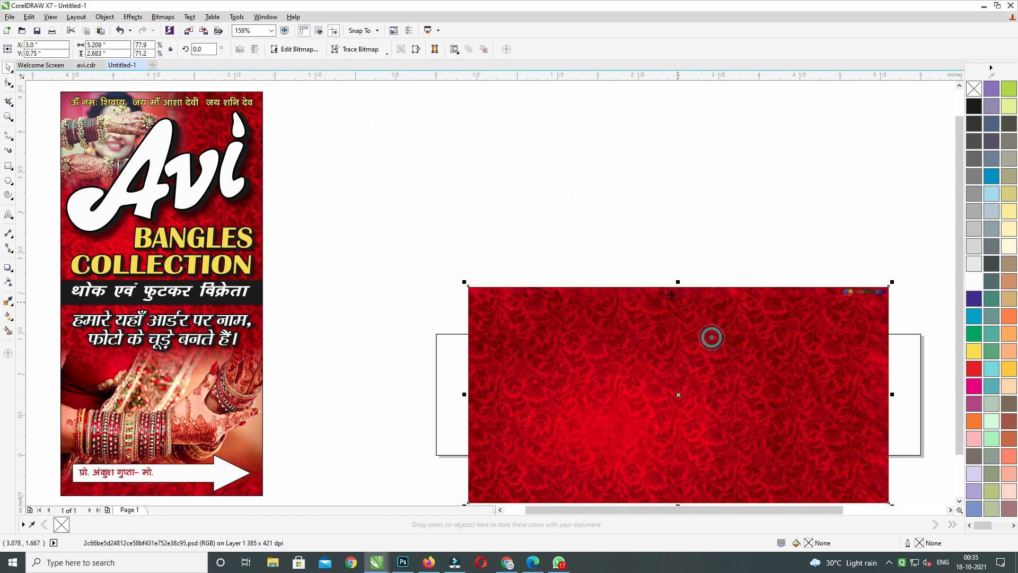
# Step: Stretch the red background symmetrically to about 6.13 x 1.65 inches, so that it slightly overlaps the banner rectangle on all sides
pyautogui.moveTo(679, 282); pyautogui.dragTo(679, 312)
pyautogui.moveTo(895, 359); pyautogui.dragTo(811, 328)
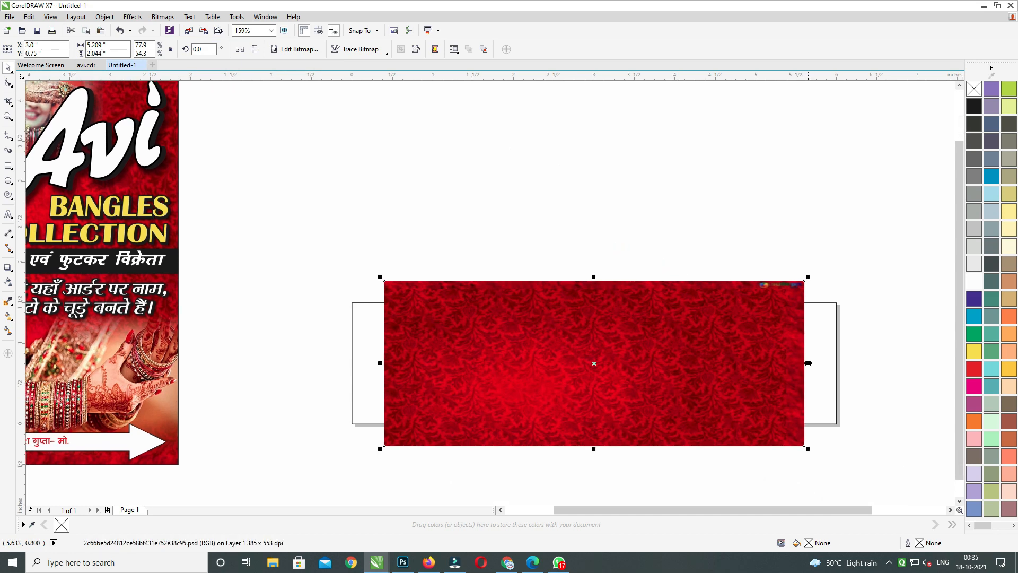
pyautogui.moveTo(807, 364); pyautogui.dragTo(845, 364)
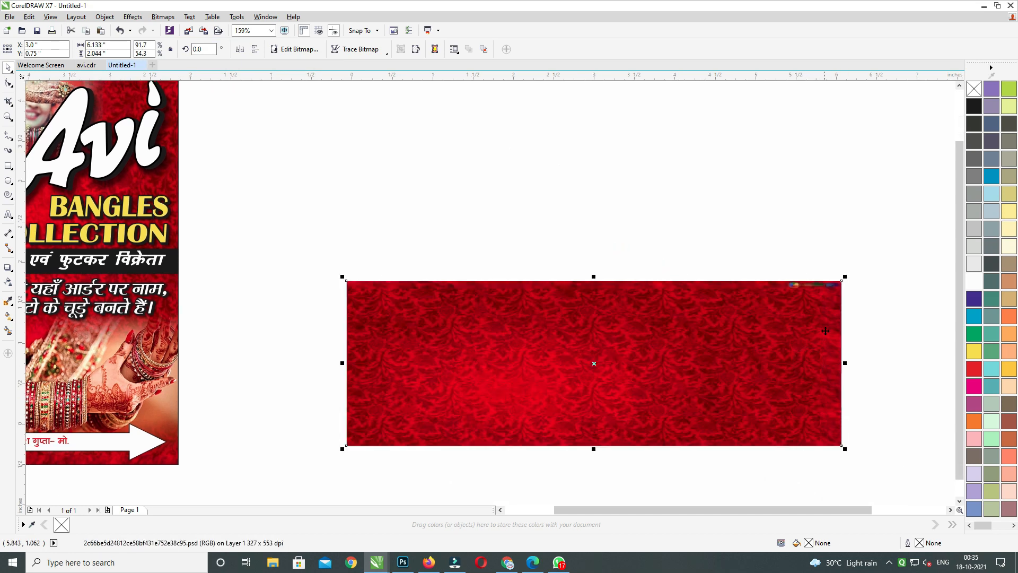
pyautogui.click(809, 302)
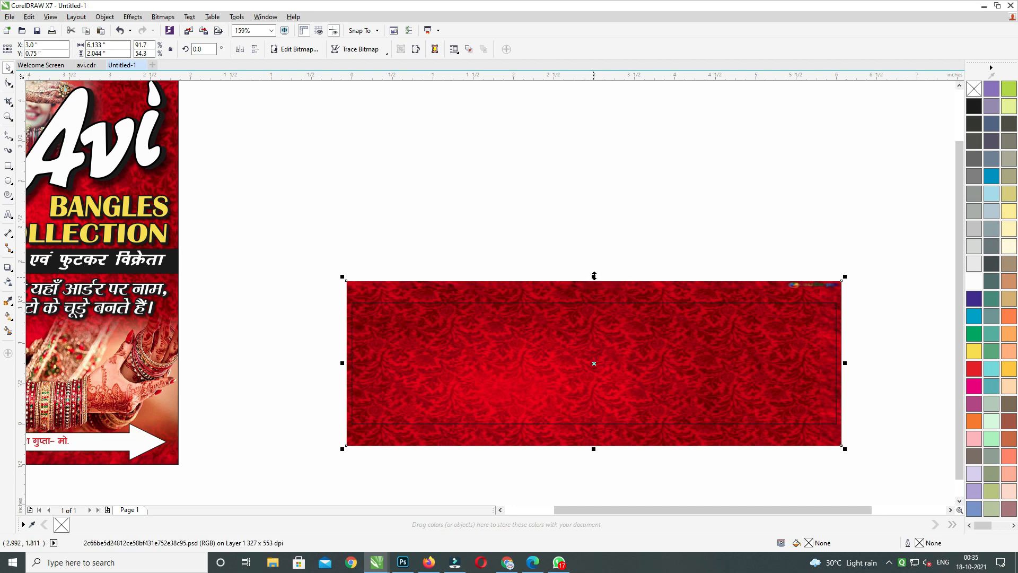
pyautogui.moveTo(594, 277); pyautogui.dragTo(594, 294)
# Step: PowerClip the red patterned background inside the horizontal banner rectangle
pyautogui.rightClick(597, 295)
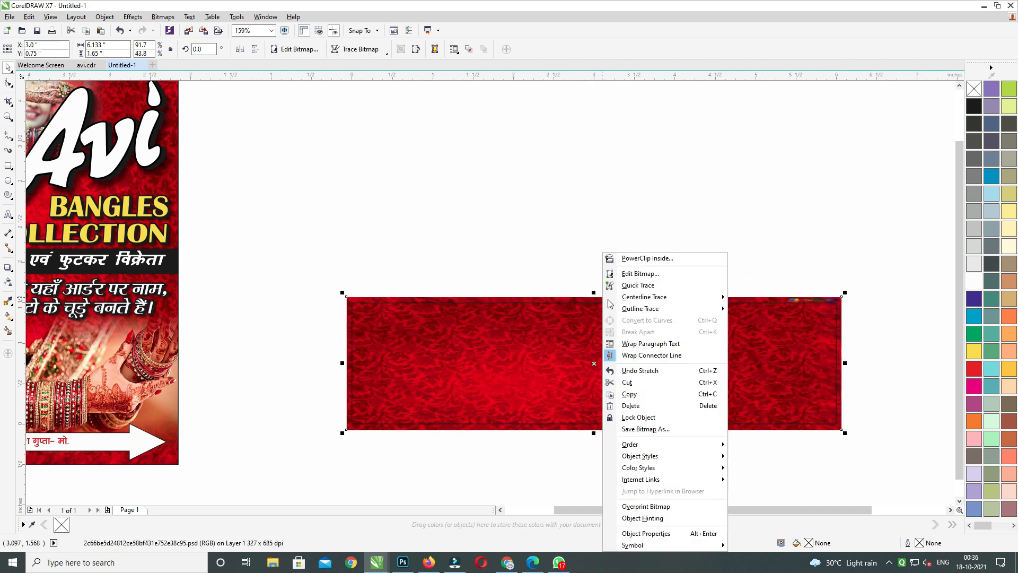
pyautogui.click(642, 335)
pyautogui.click(671, 250)
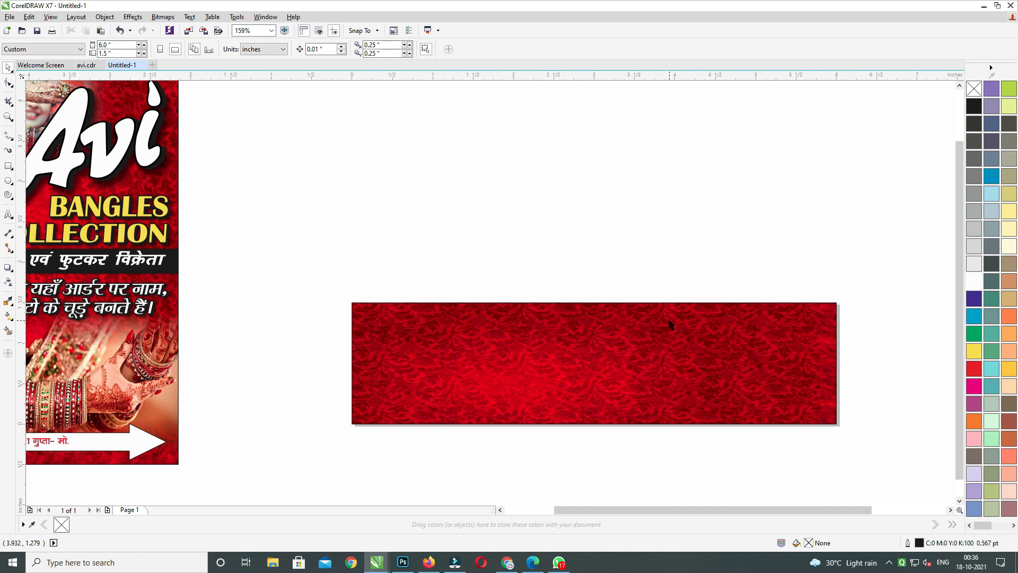
# Step: Try to move the Avi lettering out of the vertical design, and undo the move
pyautogui.moveTo(227, 103); pyautogui.dragTo(349, 129)
pyautogui.click(134, 129)
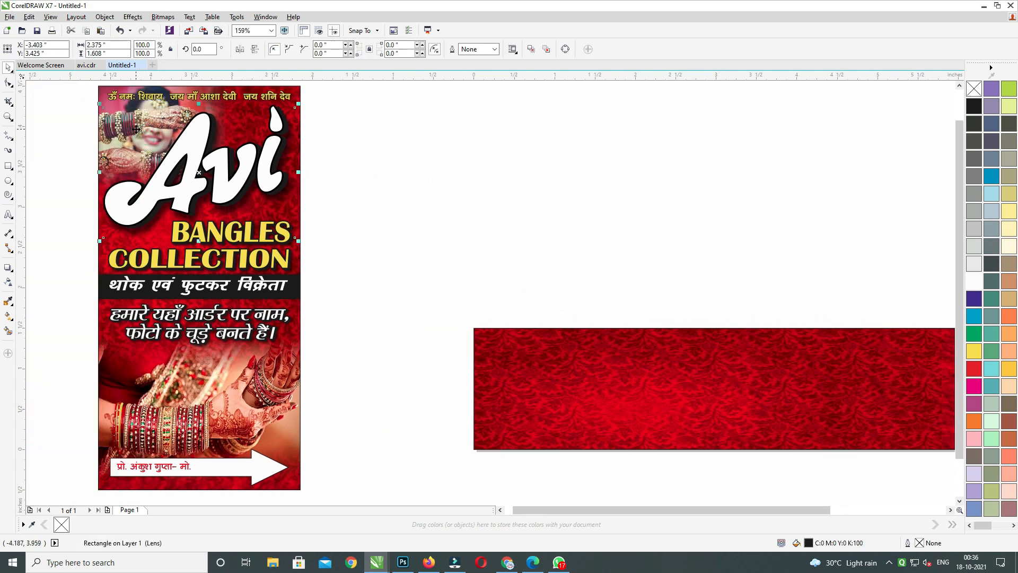
pyautogui.click(446, 134)
pyautogui.click(273, 154)
pyautogui.moveTo(258, 155); pyautogui.dragTo(372, 169)
pyautogui.hotkey('ctrl', 'z')
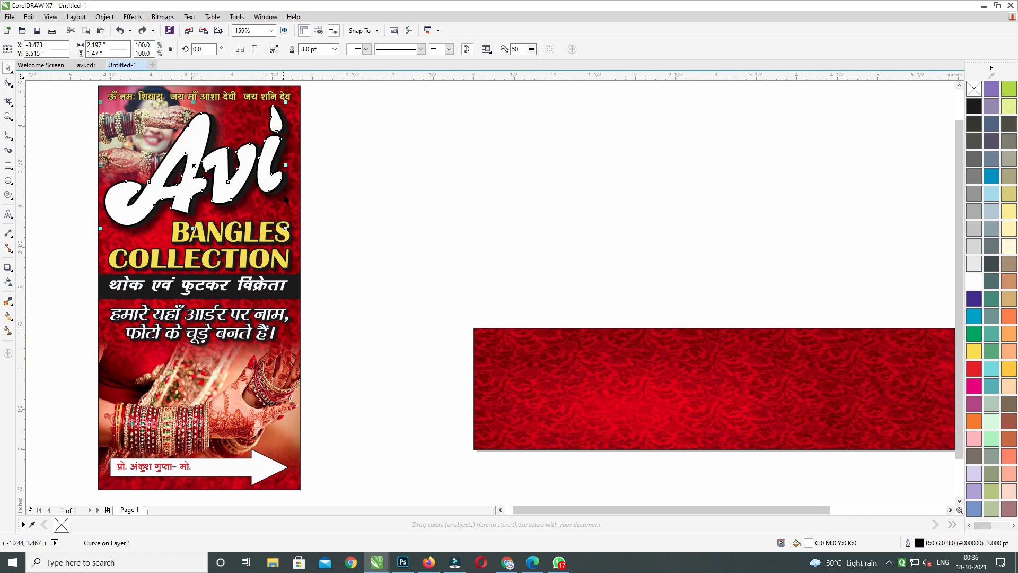
# Step: Group the three objects that make up the Avi logo in the vertical design
pyautogui.click(291, 201)
pyautogui.keyDown('shift'); pyautogui.click(275, 181); pyautogui.keyUp('shift')
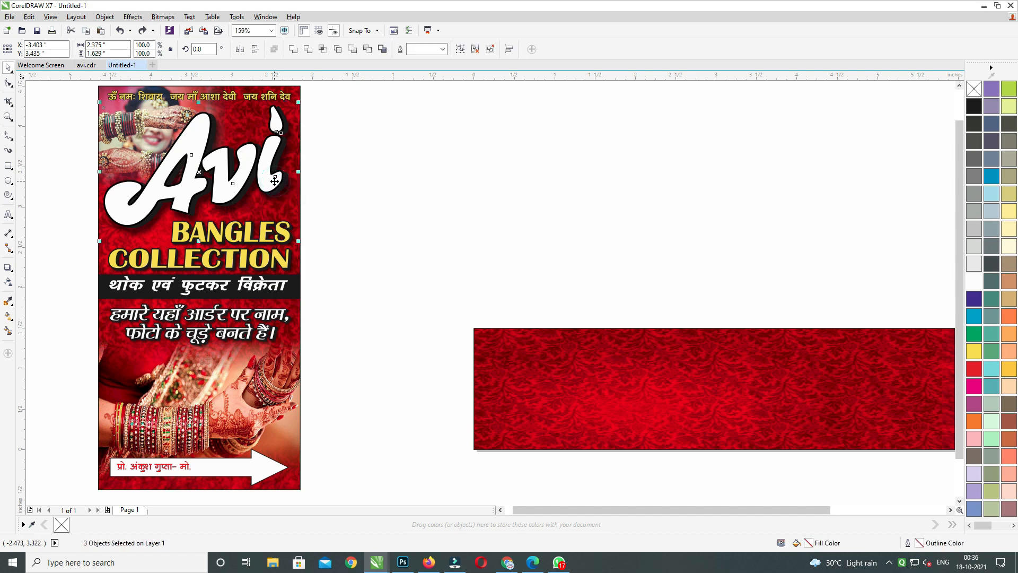
pyautogui.hotkey('ctrl', 'g')
# Step: Move the Avi logo group onto the horizontal banner and scale it down to about 2.06 x 1.42 inches
pyautogui.moveTo(275, 182); pyautogui.dragTo(647, 386)
pyautogui.click(645, 240)
pyautogui.moveTo(684, 328); pyautogui.dragTo(625, 296)
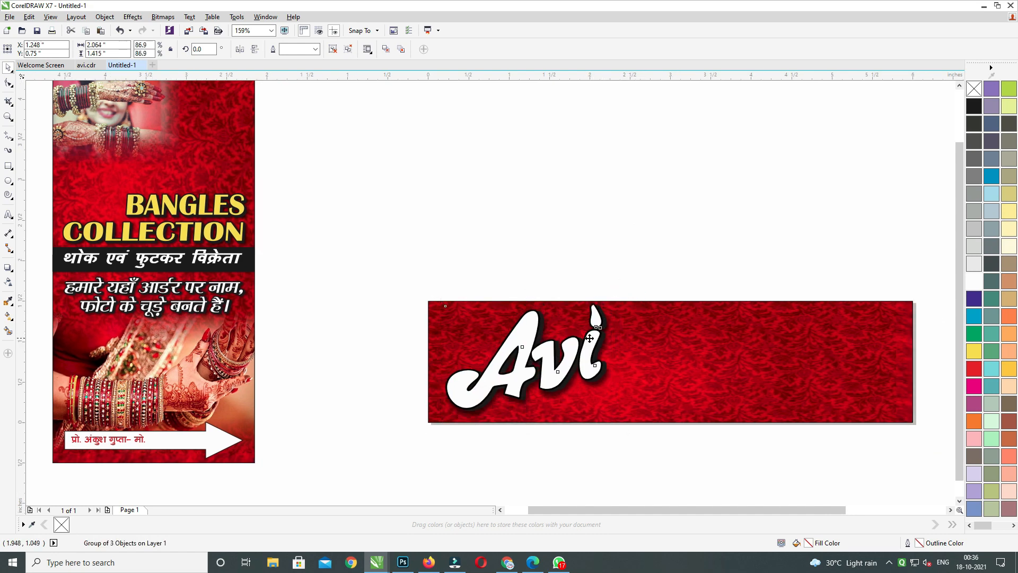
pyautogui.click(610, 263)
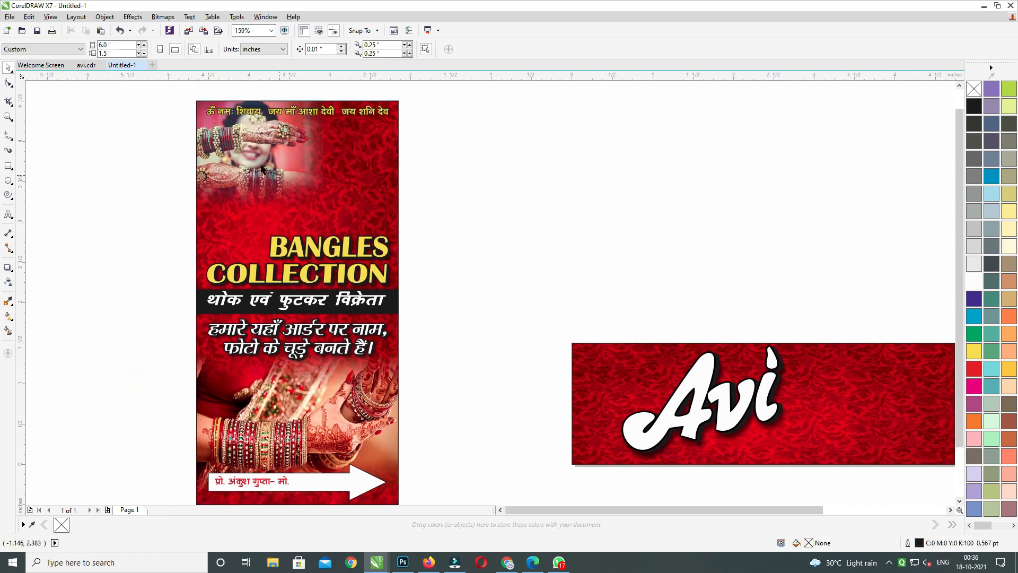
# Step: Cut the upper bride photo out of the vertical design's PowerClip contents
pyautogui.keyDown('ctrl'); pyautogui.click(261, 169); pyautogui.keyUp('ctrl')
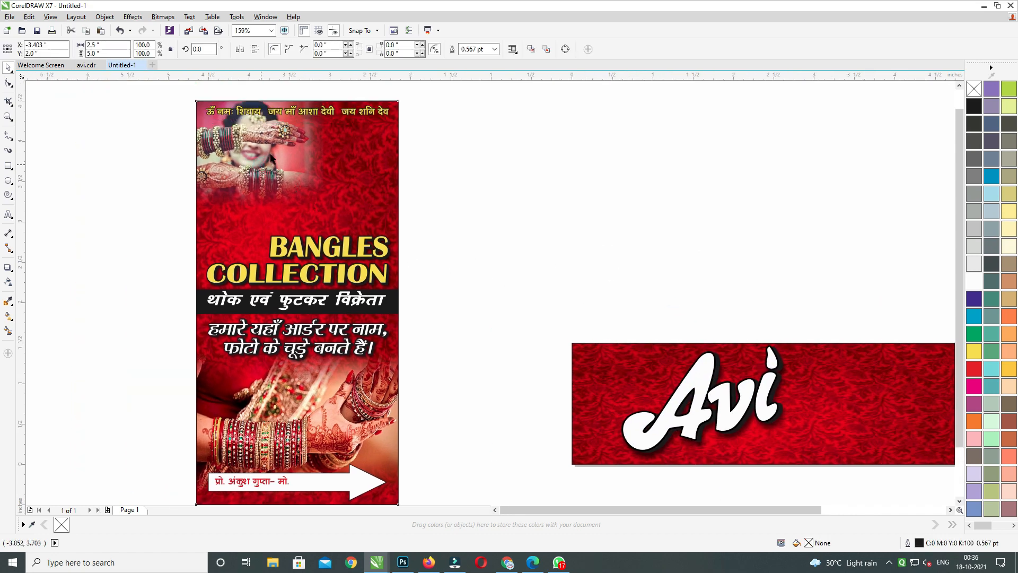
pyautogui.keyDown('ctrl'); pyautogui.click(554, 190); pyautogui.keyUp('ctrl')
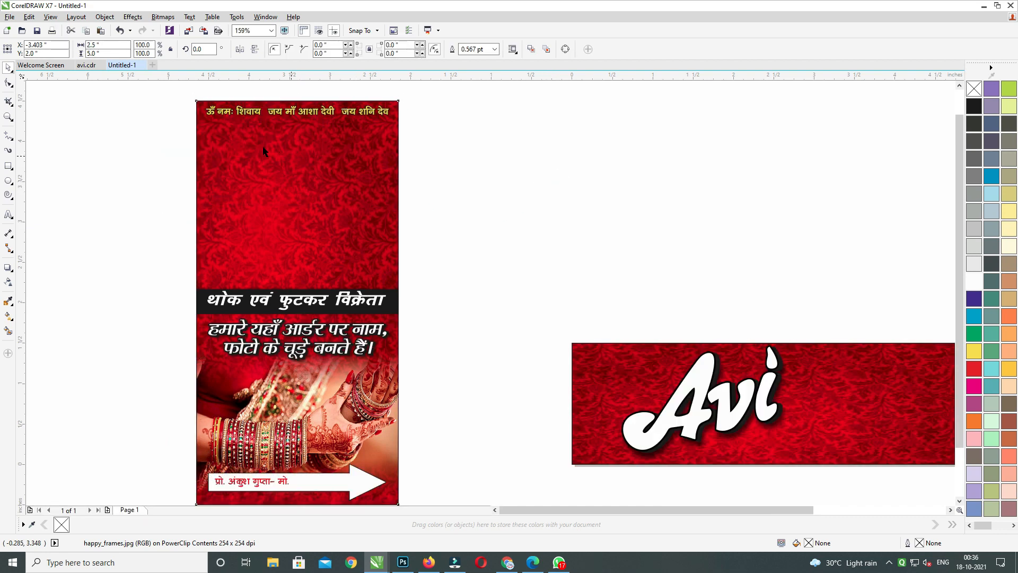
pyautogui.click(613, 191)
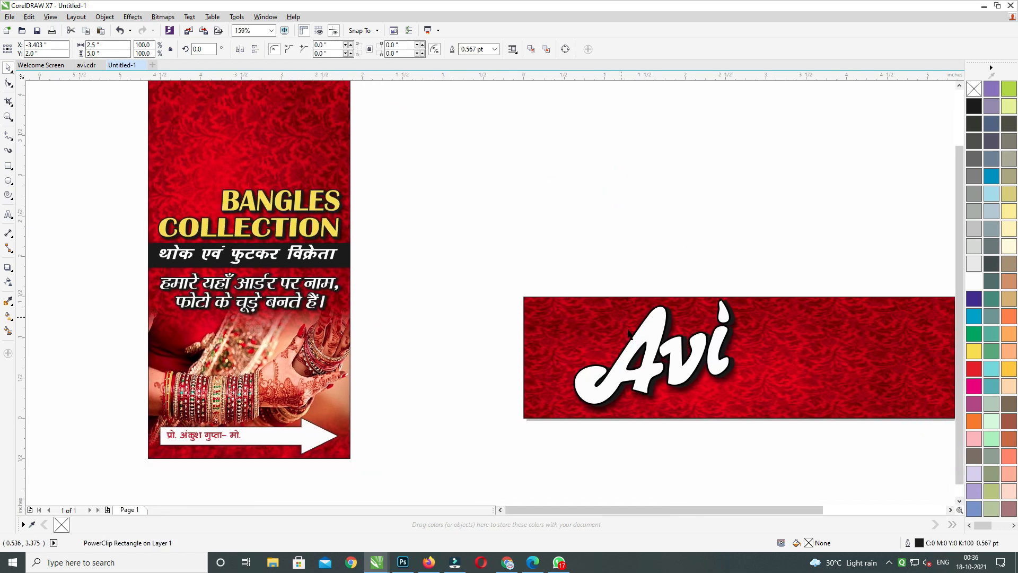
# Step: Paste the faded bride photo at the horizontal banner's left end, enlarged to about 1.97 x 1.31 inches
pyautogui.hotkey('ctrl', 'v')
pyautogui.moveTo(158, 85); pyautogui.dragTo(622, 322)
pyautogui.click(647, 213)
pyautogui.moveTo(668, 350); pyautogui.dragTo(582, 285)
pyautogui.click(638, 205)
pyautogui.click(567, 276)
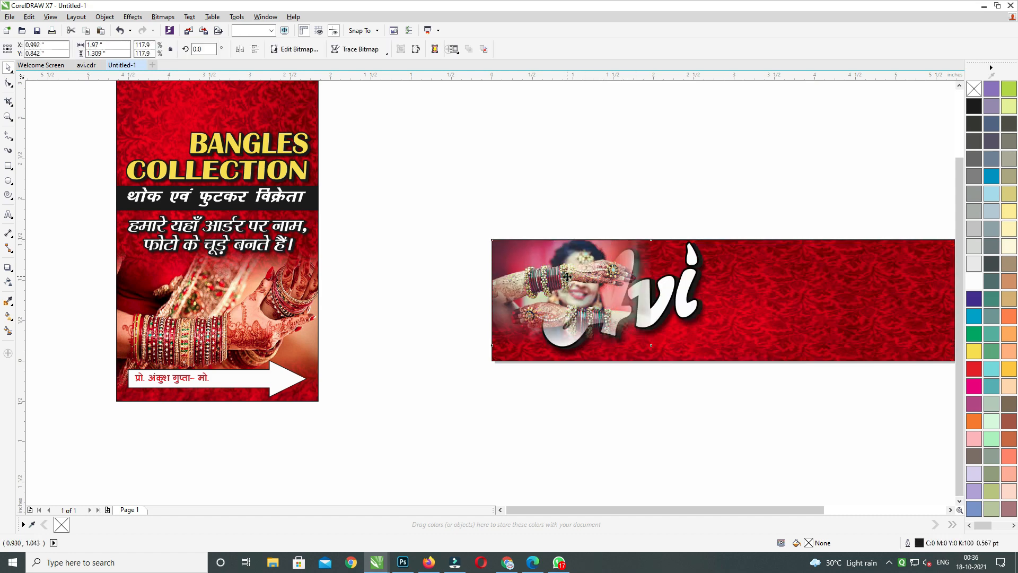
# Step: Bring the Avi logo in front of the bride photo and shift it slightly on the banner
pyautogui.click(657, 292)
pyautogui.hotkey('shift', 'pageup')
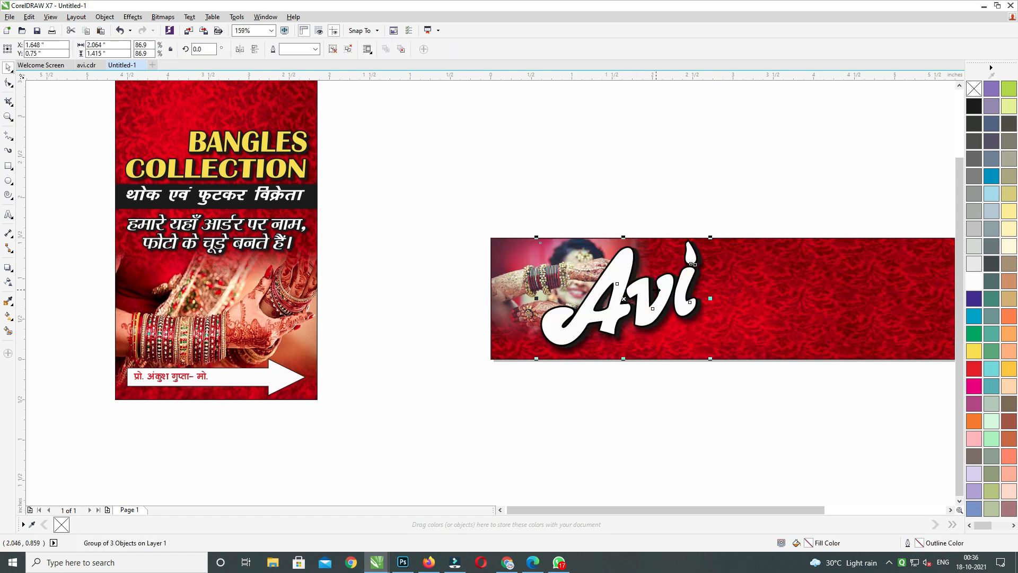
pyautogui.moveTo(658, 292); pyautogui.dragTo(635, 281)
pyautogui.click(478, 187)
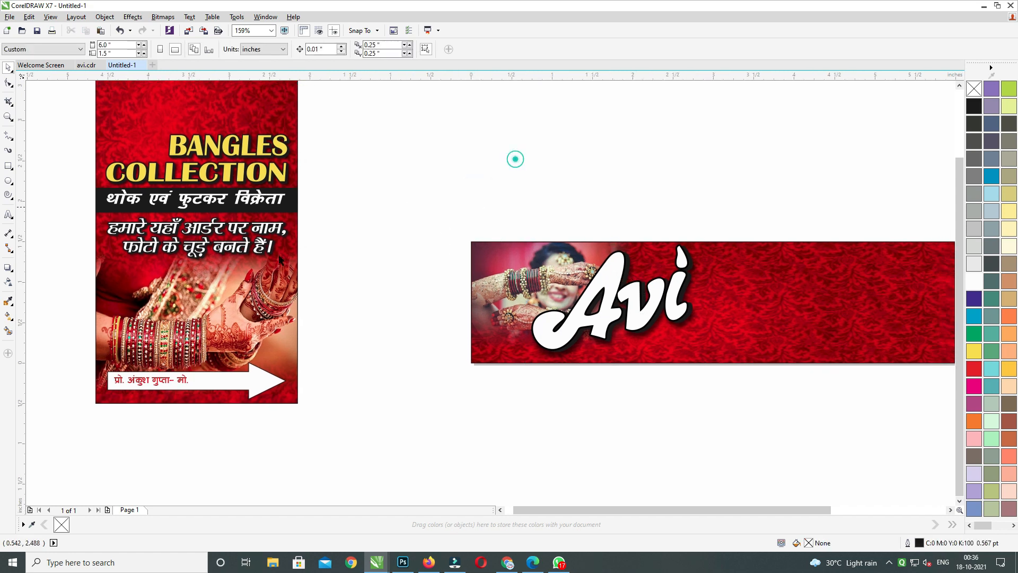
# Step: Import the happy_frames and bangles-2 images and place both above the horizontal banner, happy_frames about 1.47 x 0.98 inches
pyautogui.doubleClick(244, 292)
pyautogui.keyDown('ctrl'); pyautogui.click(396, 217); pyautogui.keyUp('ctrl')
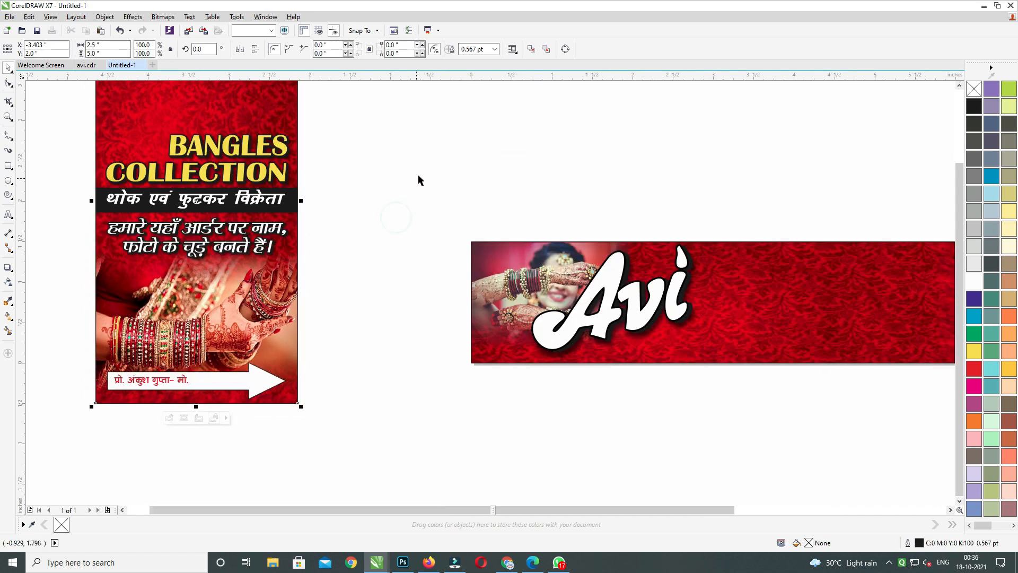
pyautogui.hotkey('ctrl', 'i')
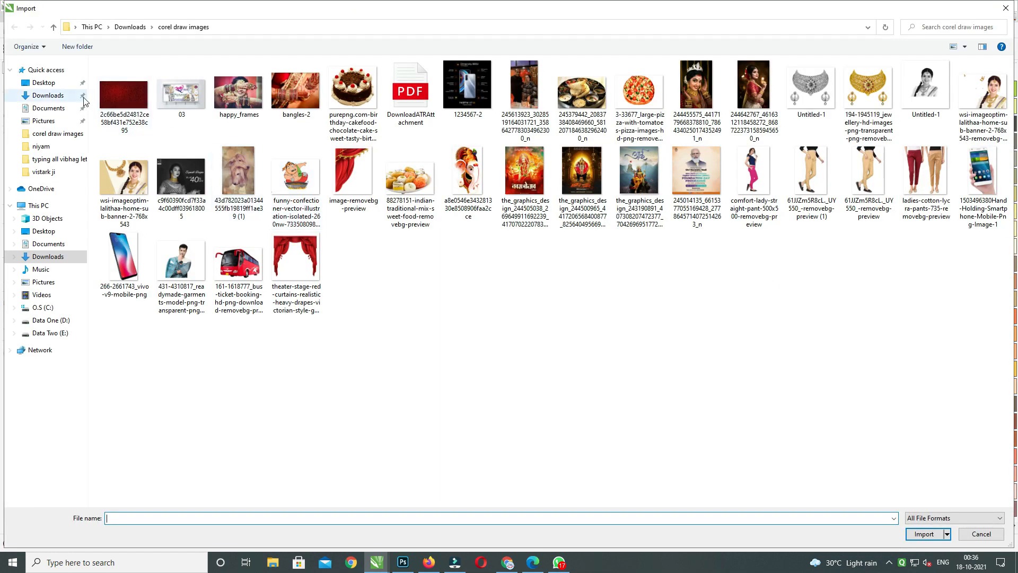
pyautogui.keyDown('ctrl'); pyautogui.click(299, 97); pyautogui.keyUp('ctrl')
pyautogui.press('Return')
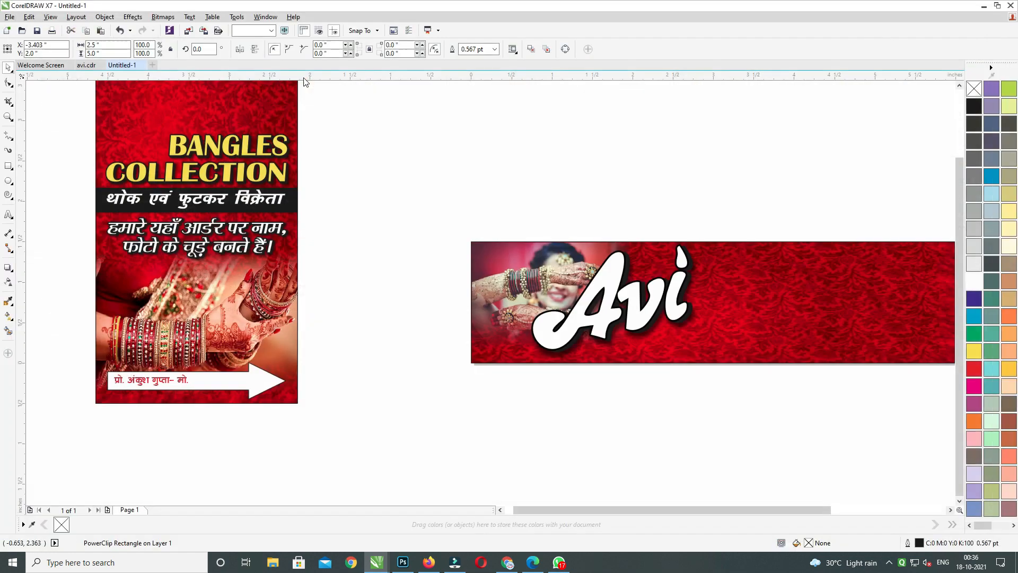
pyautogui.moveTo(368, 138); pyautogui.dragTo(485, 232)
pyautogui.moveTo(491, 133); pyautogui.dragTo(567, 215)
# Step: Delete the faded bride photo from the horizontal banner
pyautogui.click(484, 269)
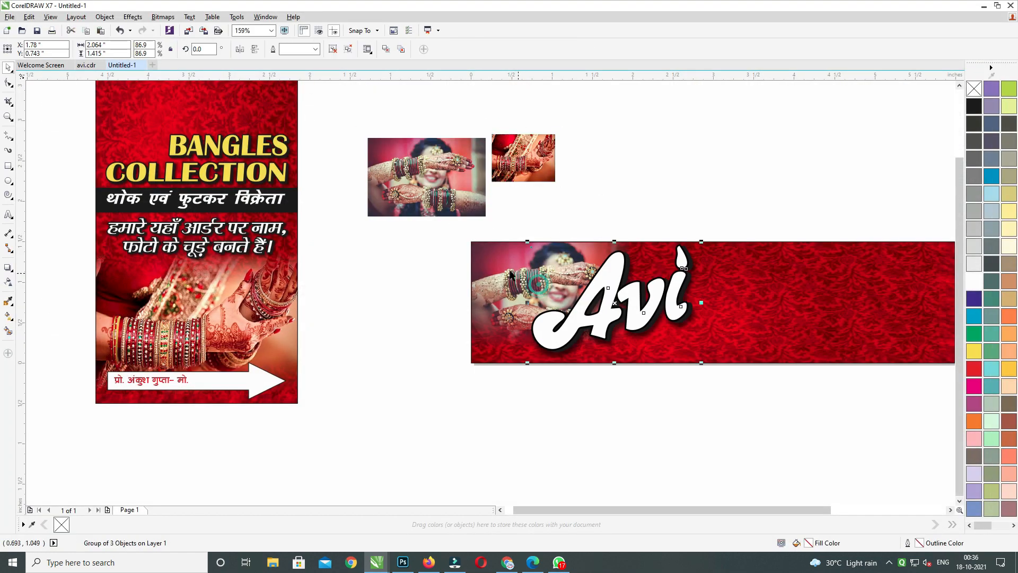
pyautogui.keyDown('ctrl'); pyautogui.click(484, 269); pyautogui.keyUp('ctrl')
pyautogui.press('Delete')
# Step: Move the happy_frames photo to the banner's upper-left corner and enlarge it to the banner's full height, about 2.25 x 1.50 inches
pyautogui.click(452, 212)
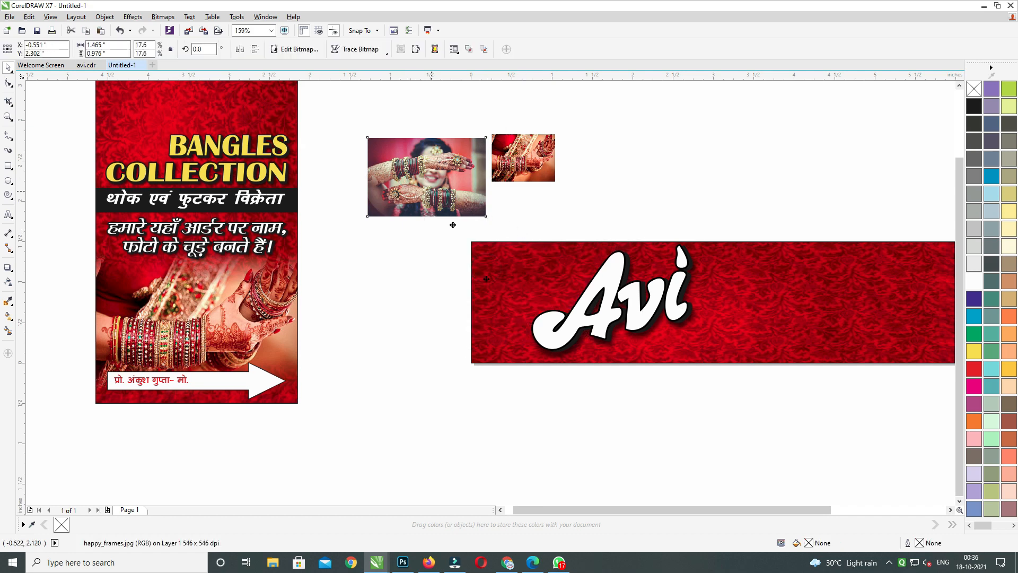
pyautogui.moveTo(453, 212); pyautogui.dragTo(534, 297)
pyautogui.click(570, 295)
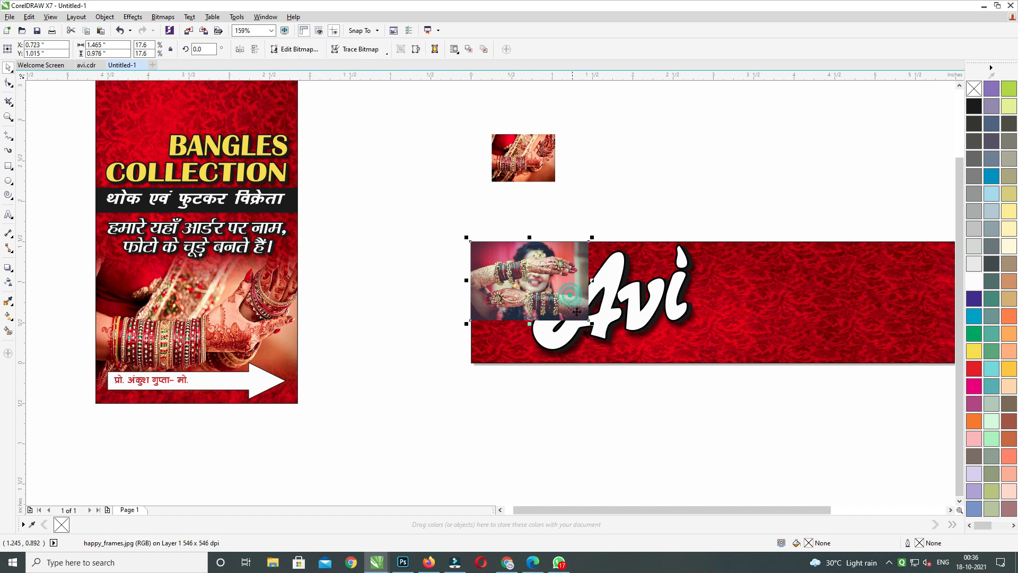
pyautogui.moveTo(590, 322); pyautogui.dragTo(650, 396)
pyautogui.click(629, 313)
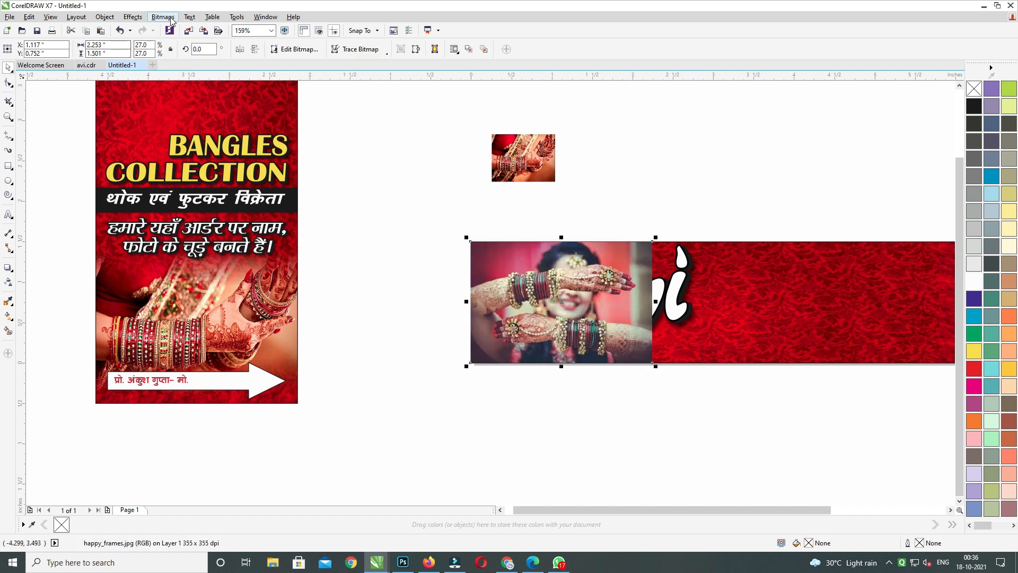
# Step: Try the Subtract transparency merge mode and one other mode on the happy_frames photo, and undo both
pyautogui.click(12, 283)
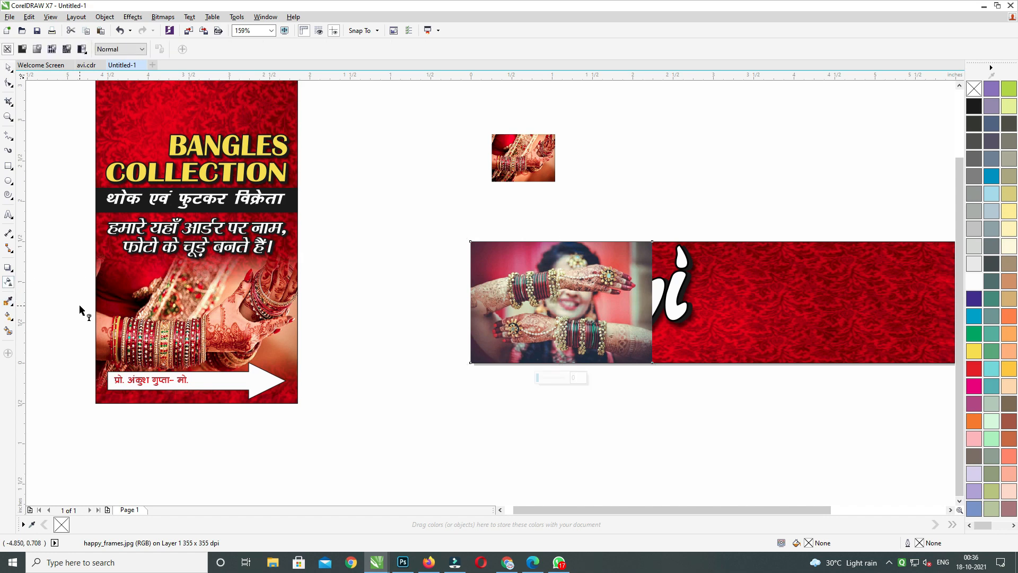
pyautogui.click(141, 49)
pyautogui.click(119, 79)
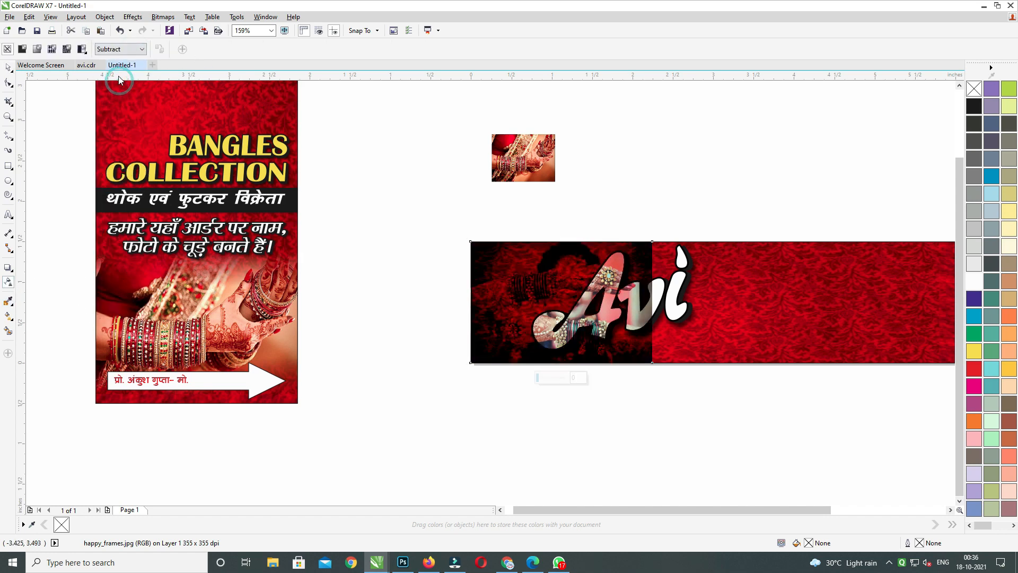
pyautogui.click(134, 49)
pyautogui.click(114, 165)
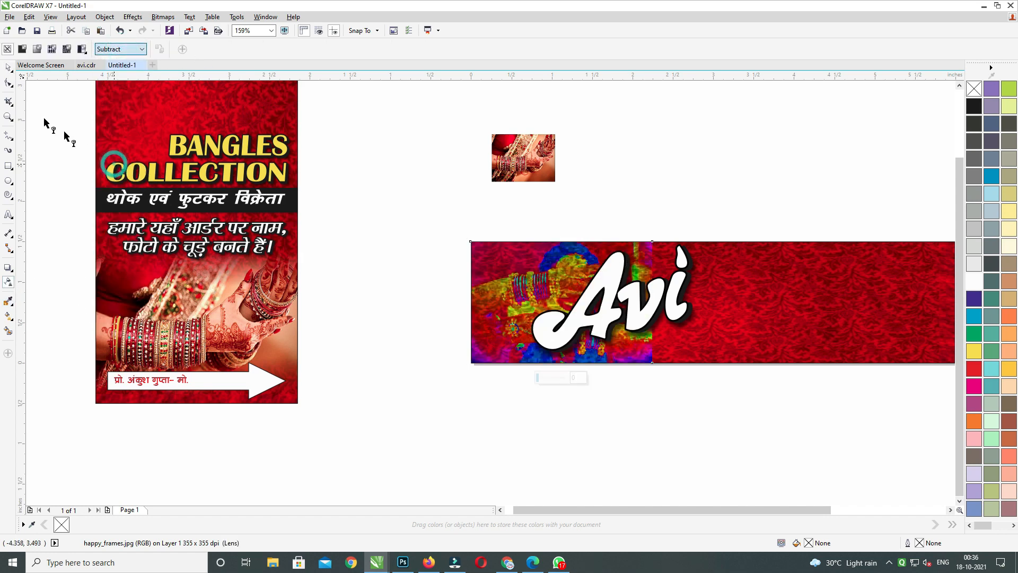
pyautogui.click(8, 67)
pyautogui.hotkey('ctrl', 'z')
pyautogui.hotkey('ctrl', 'z')
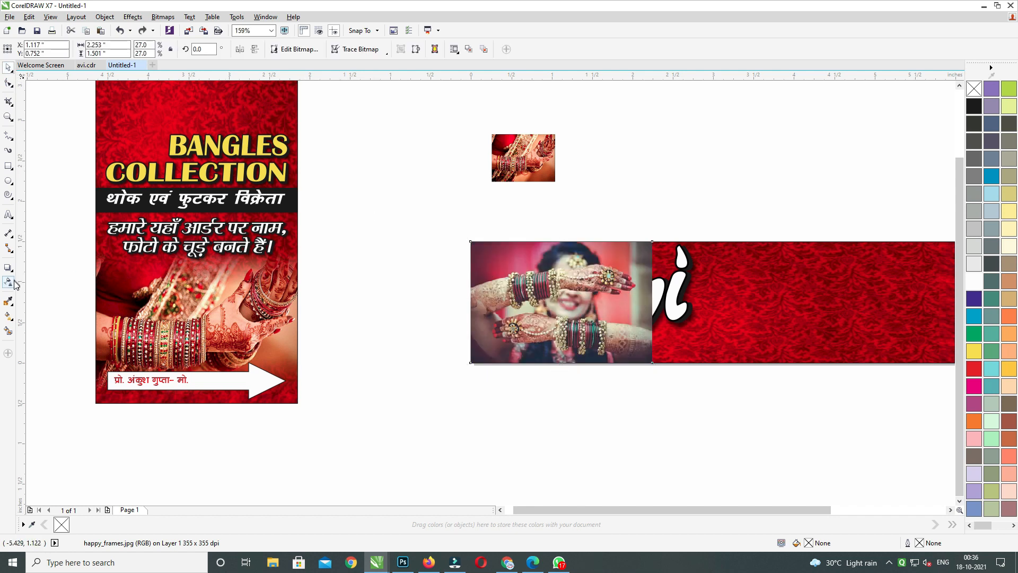
# Step: Apply a short horizontal linear transparency to the happy_frames photo, fading its right edge into the red background
pyautogui.click(11, 282)
pyautogui.moveTo(634, 310); pyautogui.dragTo(640, 308)
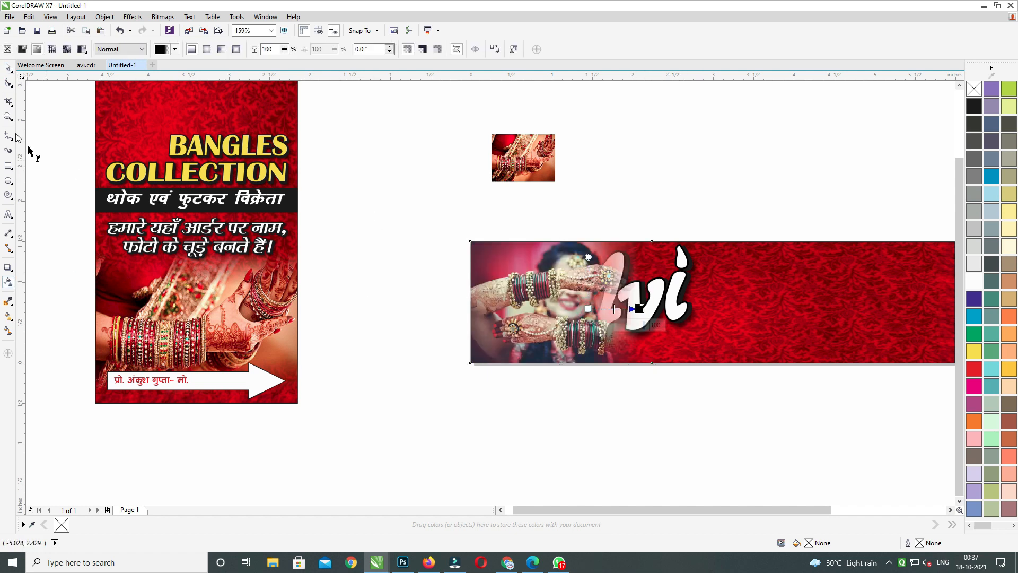
pyautogui.click(8, 67)
# Step: Bring the Avi logo group in front of the faded happy_frames photo
pyautogui.click(664, 156)
pyautogui.click(675, 278)
pyautogui.moveTo(769, 195); pyautogui.dragTo(517, 344)
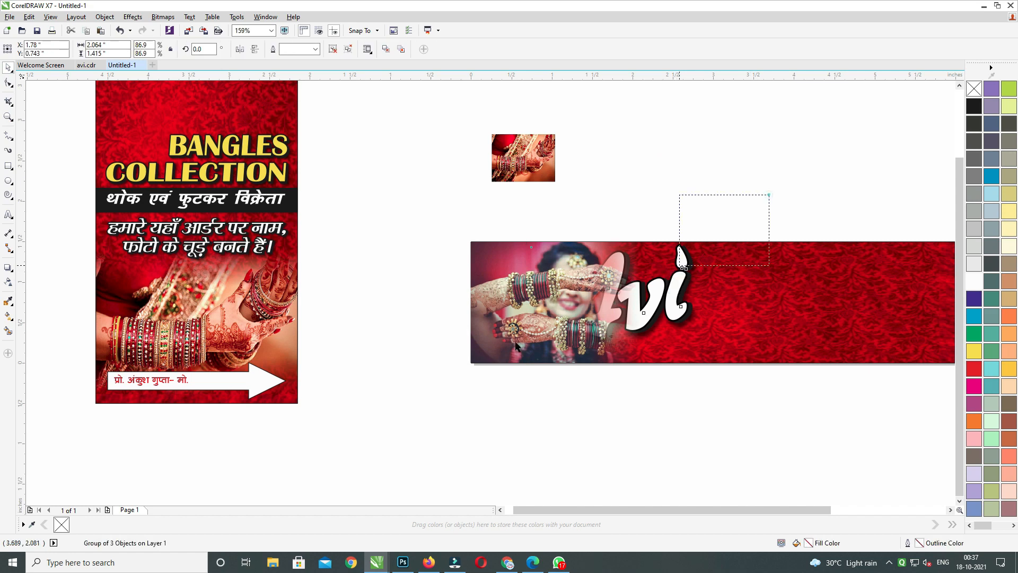
pyautogui.hotkey('shift', 'pageup')
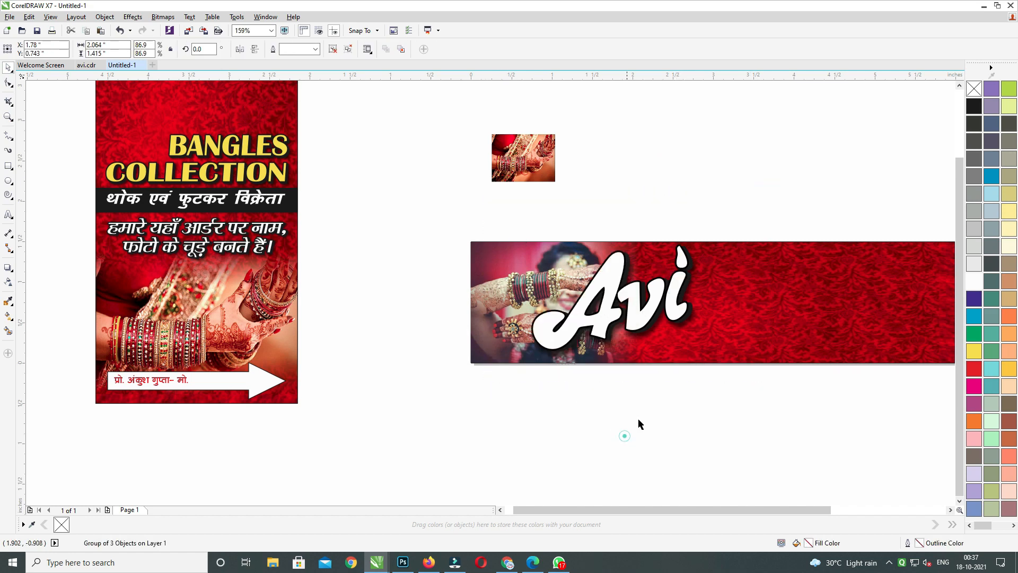
# Step: Shift the Avi logo right to about X 1.9 inches and PowerClip the faded happy_frames photo inside the banner rectangle
pyautogui.click(626, 432)
pyautogui.hscroll(1, 594, 318)
pyautogui.moveTo(586, 302); pyautogui.dragTo(595, 302)
pyautogui.moveTo(480, 194); pyautogui.dragTo(740, 391)
pyautogui.hscroll(1, 742, 361)
pyautogui.moveTo(457, 327); pyautogui.dragTo(453, 300)
pyautogui.rightClick(461, 292)
pyautogui.click(507, 258)
pyautogui.click(740, 269)
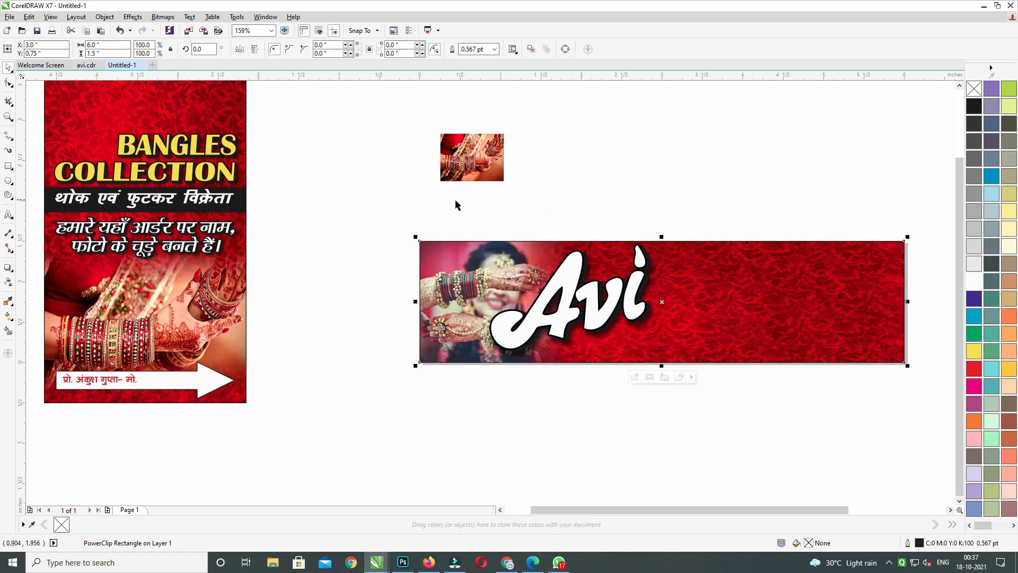
# Step: Align the Avi logo group to the vertical centre of the banner rectangle
pyautogui.moveTo(456, 200); pyautogui.dragTo(698, 407)
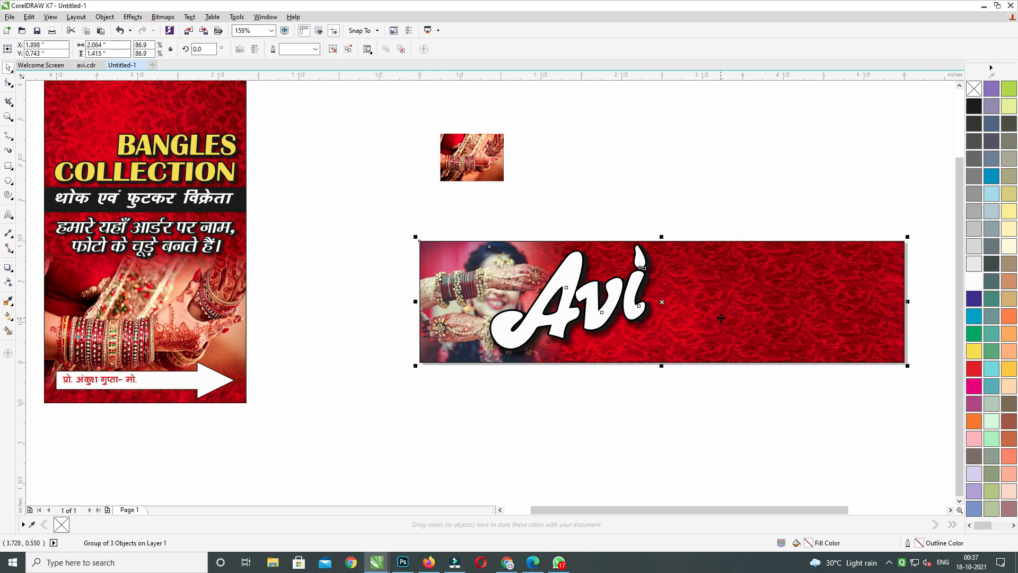
pyautogui.press('e')
pyautogui.click(661, 169)
# Step: Centre the bangles-2 photo on the banner, then place it at the right end, enlarged to about 2.11 x 1.59 inches
pyautogui.click(470, 163)
pyautogui.keyDown('shift'); pyautogui.click(753, 297); pyautogui.keyUp('shift')
pyautogui.press('c')
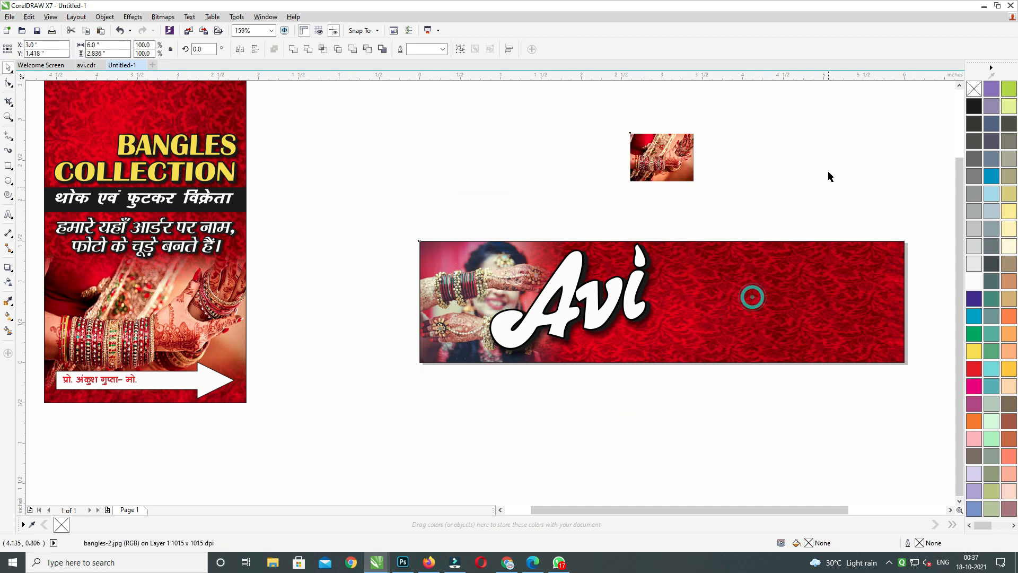
pyautogui.press('e')
pyautogui.click(828, 170)
pyautogui.moveTo(741, 284); pyautogui.dragTo(656, 266)
pyautogui.moveTo(595, 289); pyautogui.dragTo(844, 351)
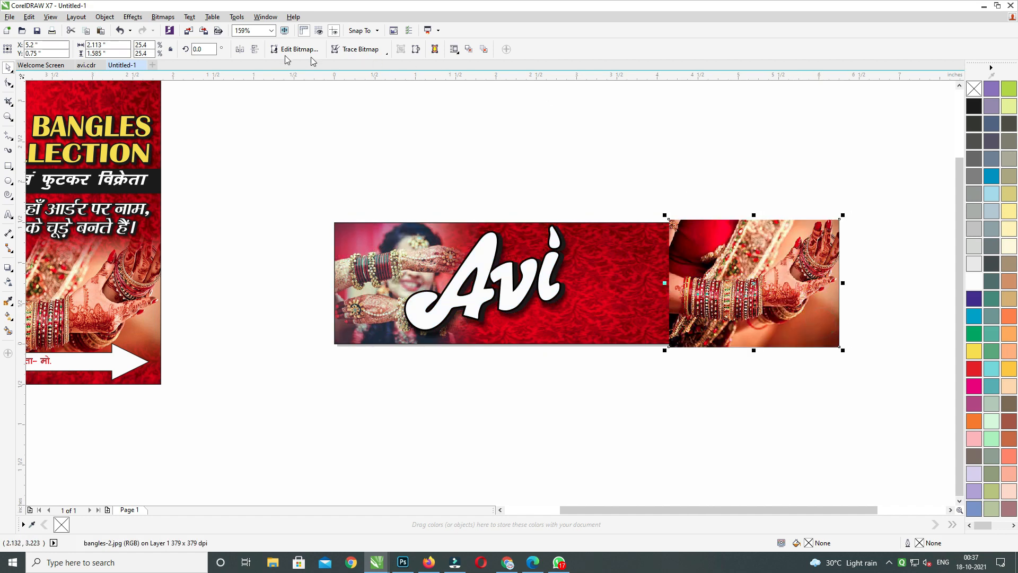
# Step: Mirror the bangles-2 photo horizontally and align its right edge with the banner's right edge
pyautogui.click(240, 49)
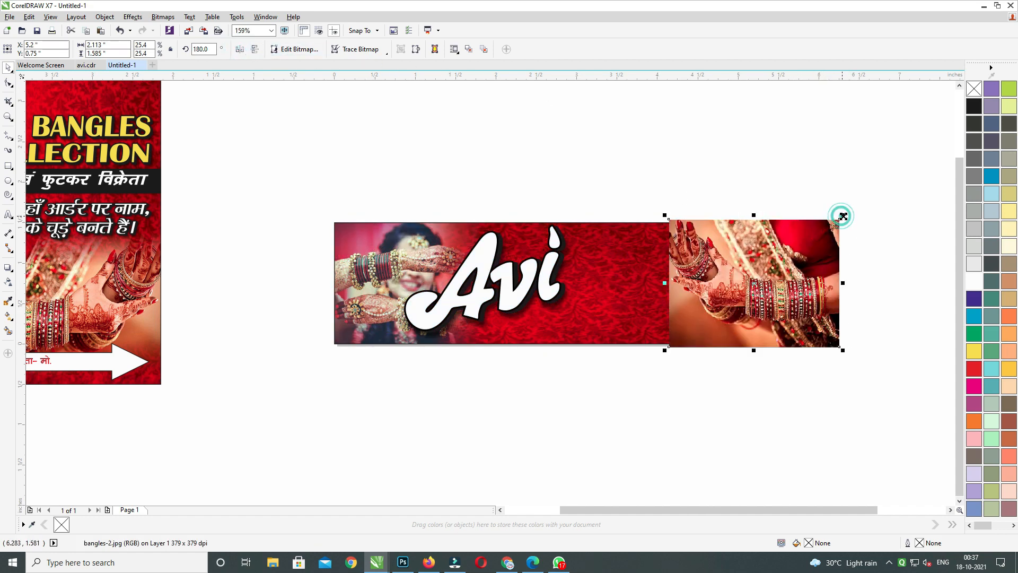
pyautogui.keyDown('shift'); pyautogui.click(648, 241); pyautogui.keyUp('shift')
pyautogui.press('r')
pyautogui.click(759, 162)
pyautogui.click(774, 247)
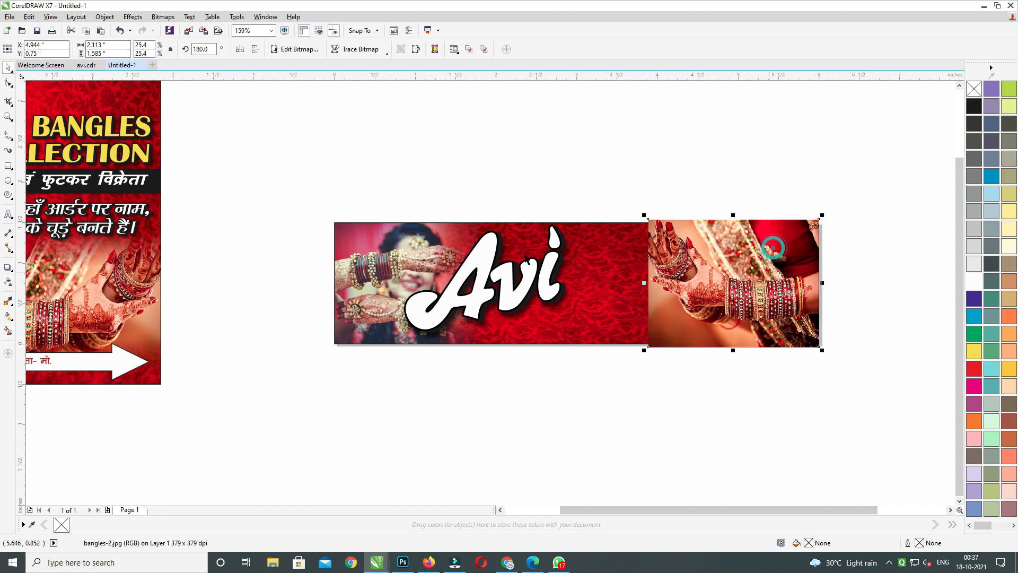
# Step: Apply a short horizontal linear transparency to the bangles-2 photo, fading its left edge into the red background
pyautogui.click(8, 282)
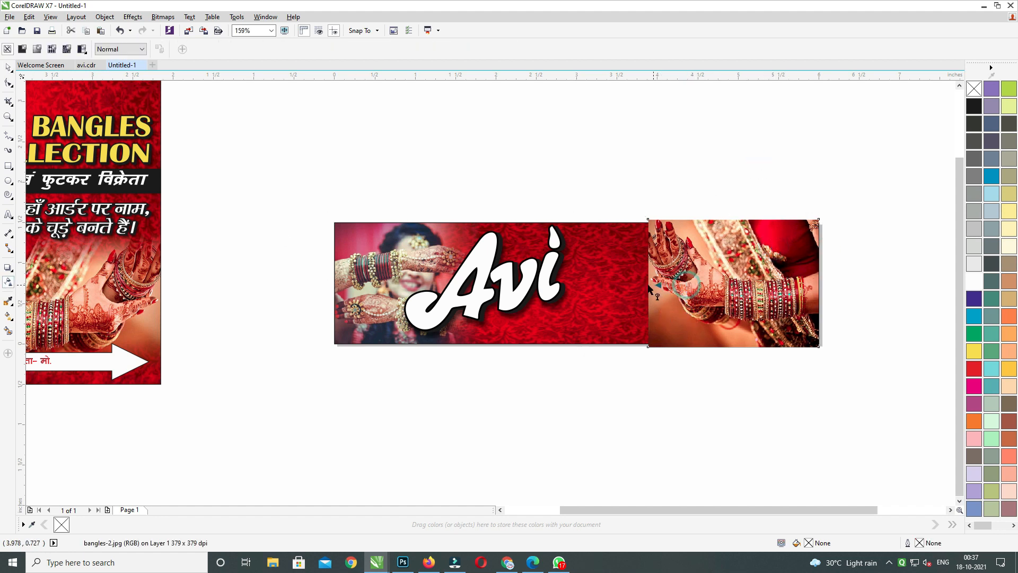
pyautogui.moveTo(649, 289); pyautogui.dragTo(645, 285)
pyautogui.click(8, 68)
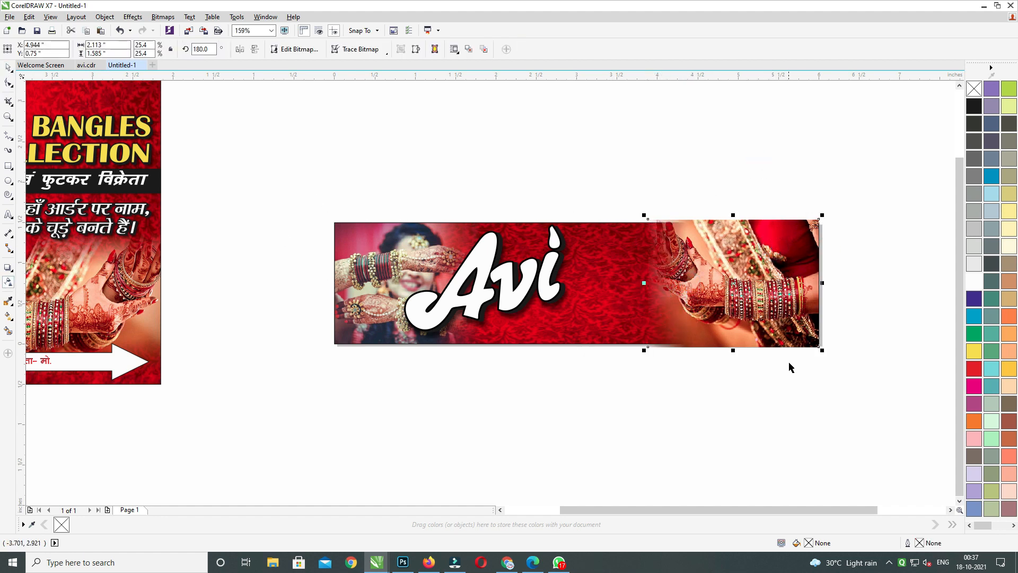
# Step: Move the bangles-2 photo right to about X 5.11 inches and PowerClip it inside the banner rectangle
pyautogui.moveTo(731, 324); pyautogui.dragTo(744, 324)
pyautogui.rightClick(767, 257)
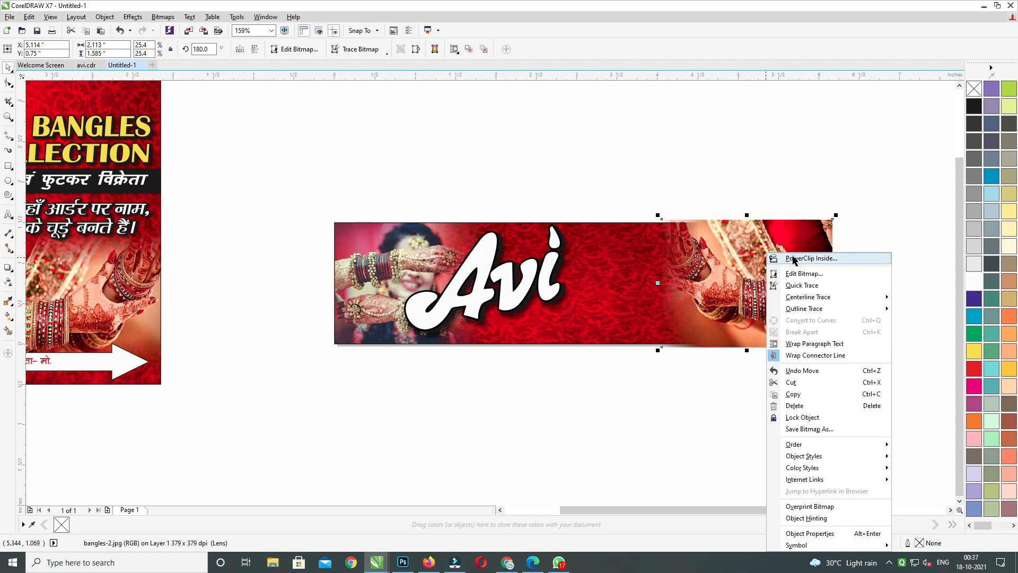
pyautogui.click(785, 257)
pyautogui.click(594, 280)
pyautogui.moveTo(663, 305); pyautogui.dragTo(792, 276)
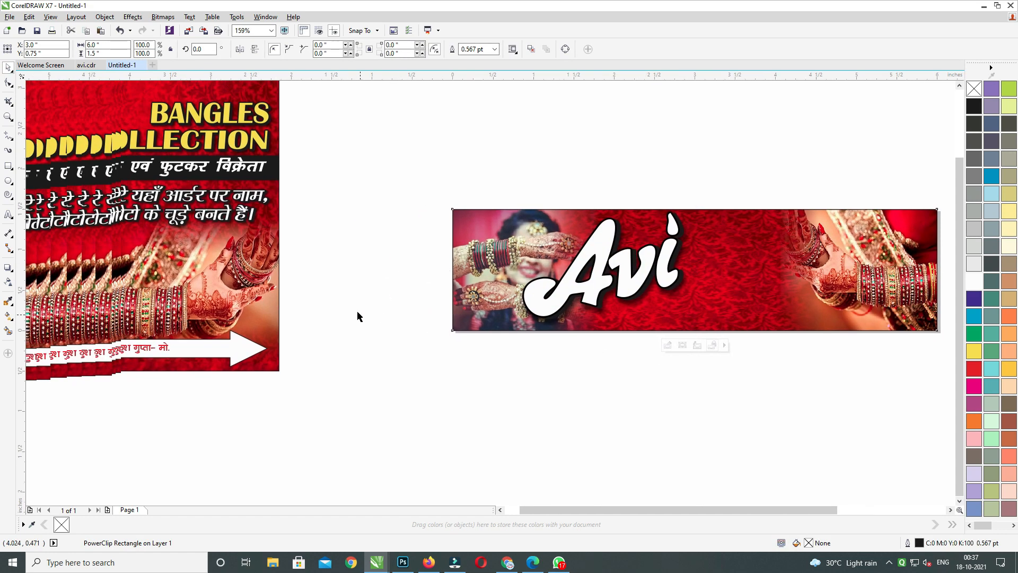
# Step: Move the BANGLES COLLECTION title group from the vertical design onto the banner, to the right of the Avi logo
pyautogui.scroll(1, 241, 244)
pyautogui.click(252, 144)
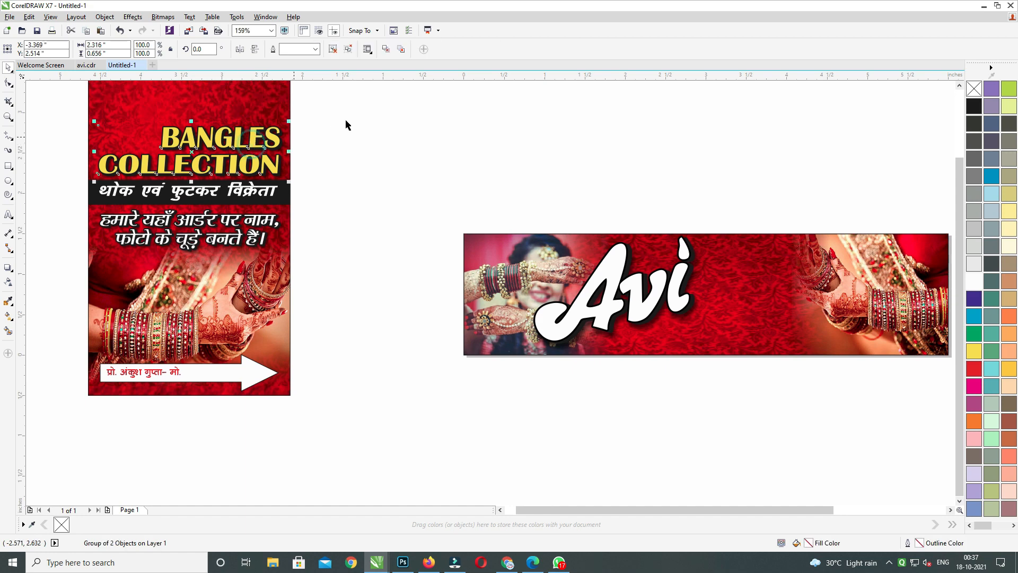
pyautogui.moveTo(346, 118); pyautogui.dragTo(51, 207)
pyautogui.moveTo(240, 149); pyautogui.dragTo(827, 260)
pyautogui.hscroll(2, 795, 300)
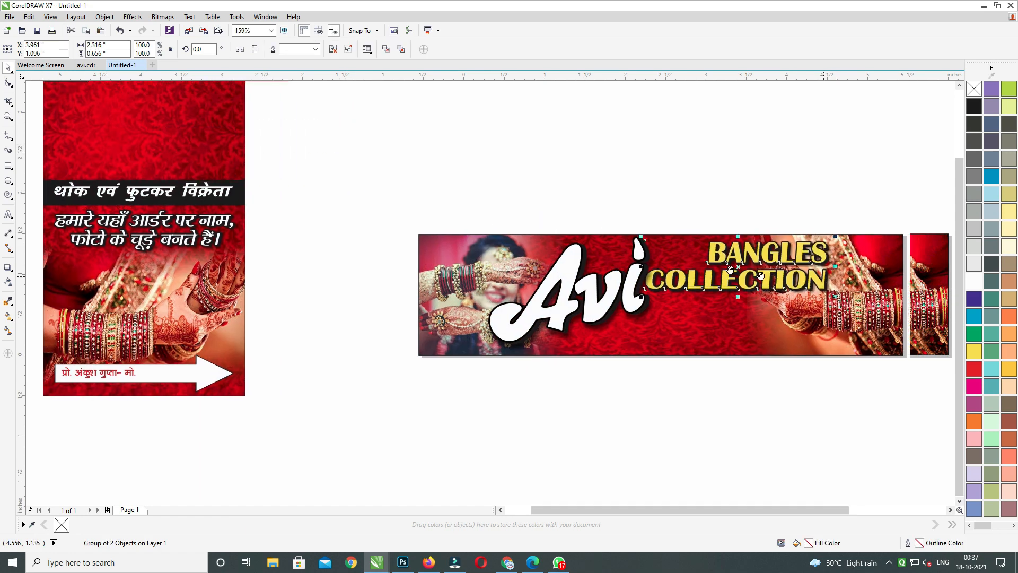
pyautogui.moveTo(741, 256); pyautogui.dragTo(754, 256)
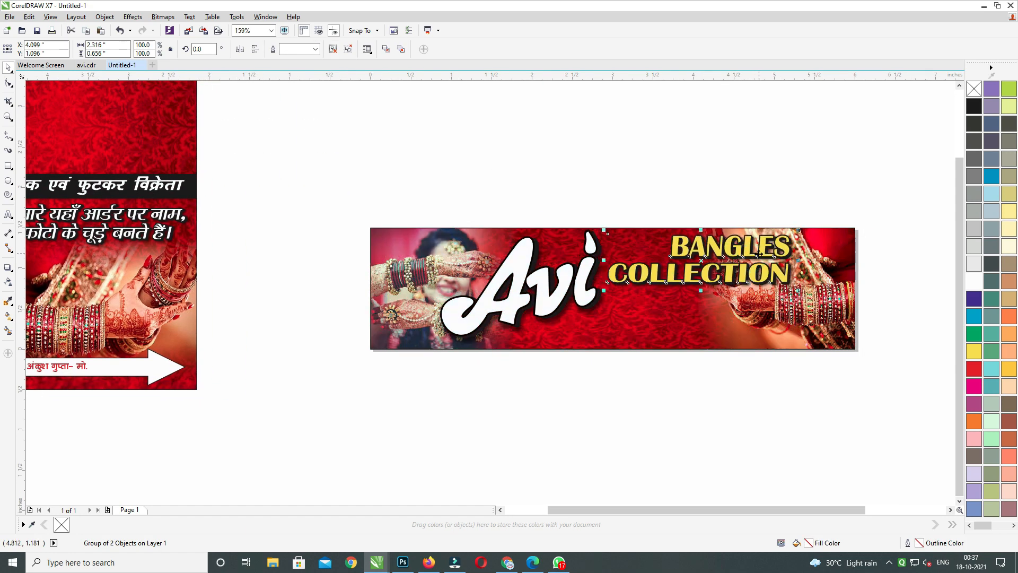
pyautogui.click(758, 192)
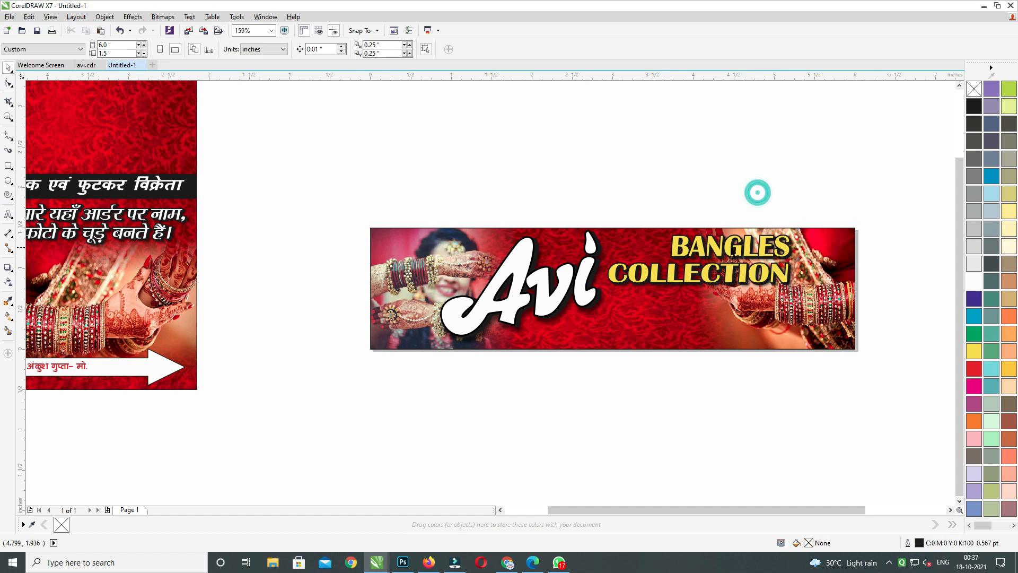
# Step: Pull the yellow title lettering off its black shadow copy above the banner and delete the shadow copy
pyautogui.moveTo(749, 280); pyautogui.dragTo(490, 144)
pyautogui.click(714, 148)
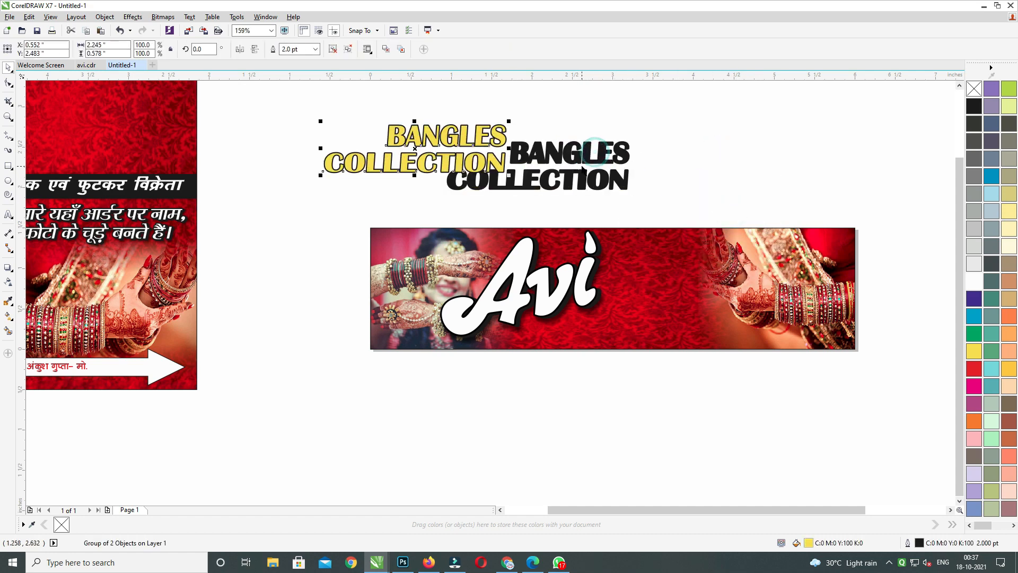
pyautogui.click(545, 161)
pyautogui.press('Delete')
# Step: Merge the separate words BANGLES and COLLECTION into a single one-line artistic text
pyautogui.click(333, 167)
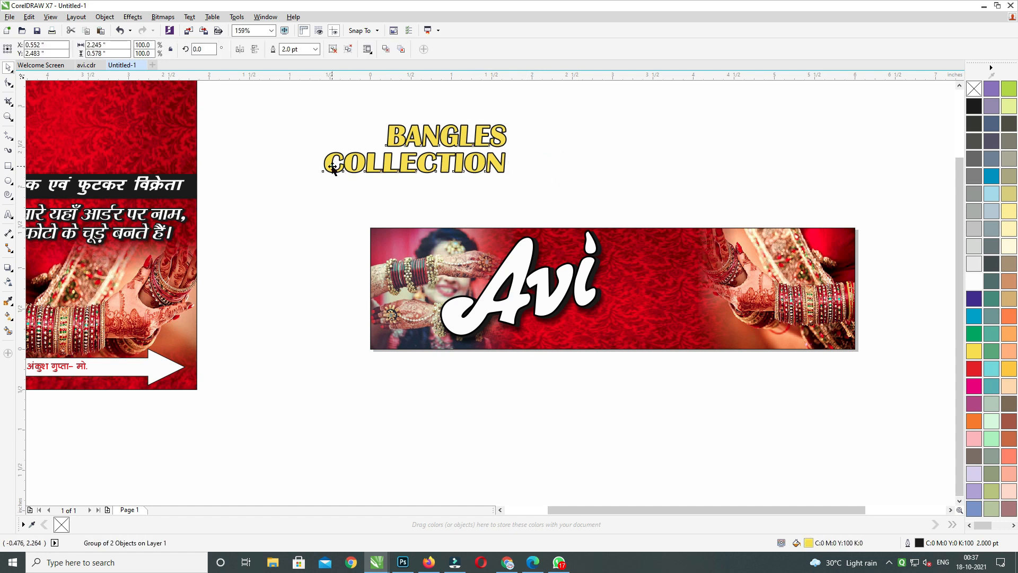
pyautogui.press('F8')
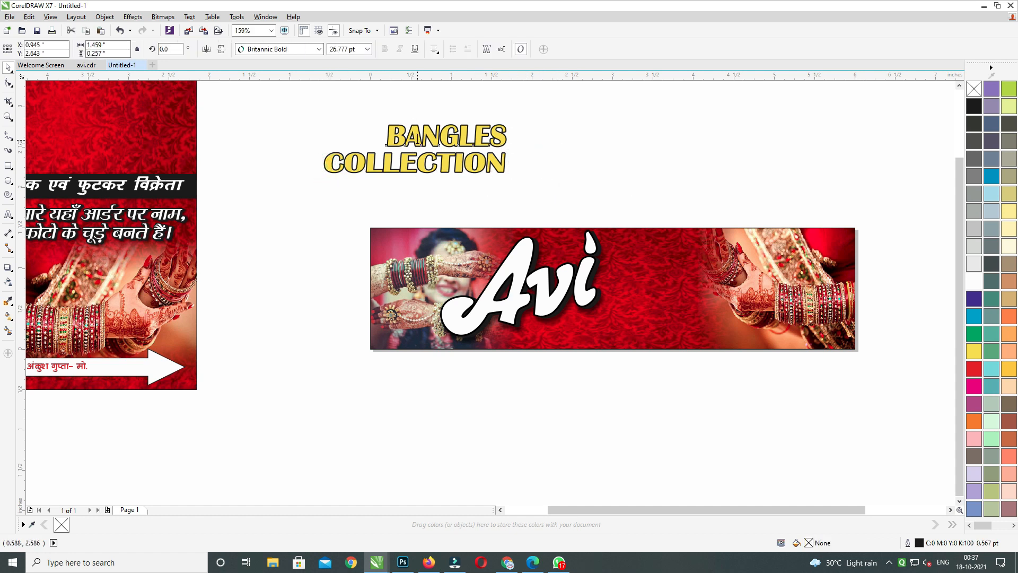
pyautogui.moveTo(512, 137); pyautogui.dragTo(331, 164)
pyautogui.press('Delete')
pyautogui.hotkey('ctrl', 'z')
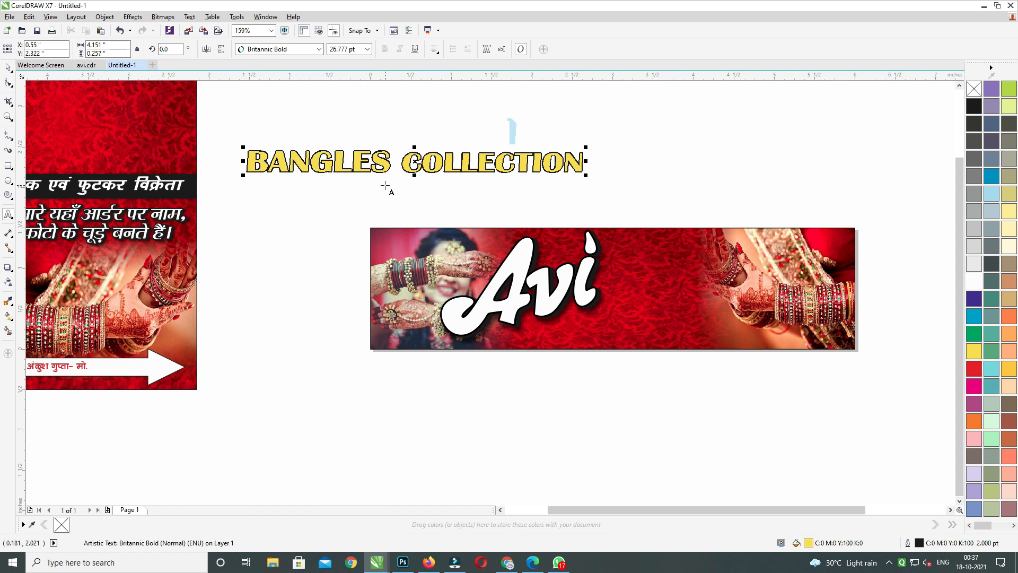
pyautogui.hotkey('ctrl', 'z')
pyautogui.click(8, 82)
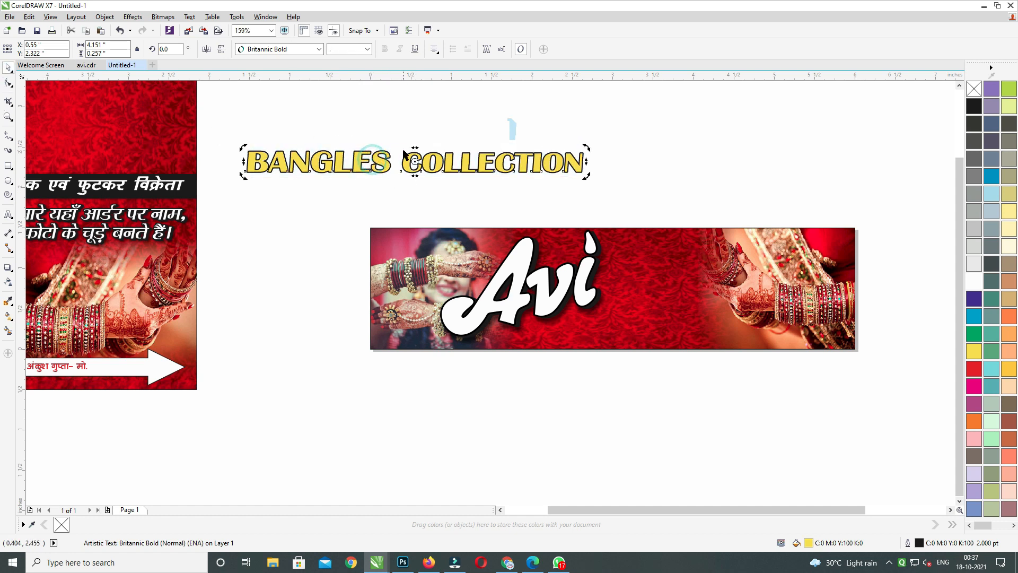
# Step: Move the BANGLES COLLECTION text onto the banner and break it into two centred lines
pyautogui.moveTo(413, 148); pyautogui.dragTo(748, 248)
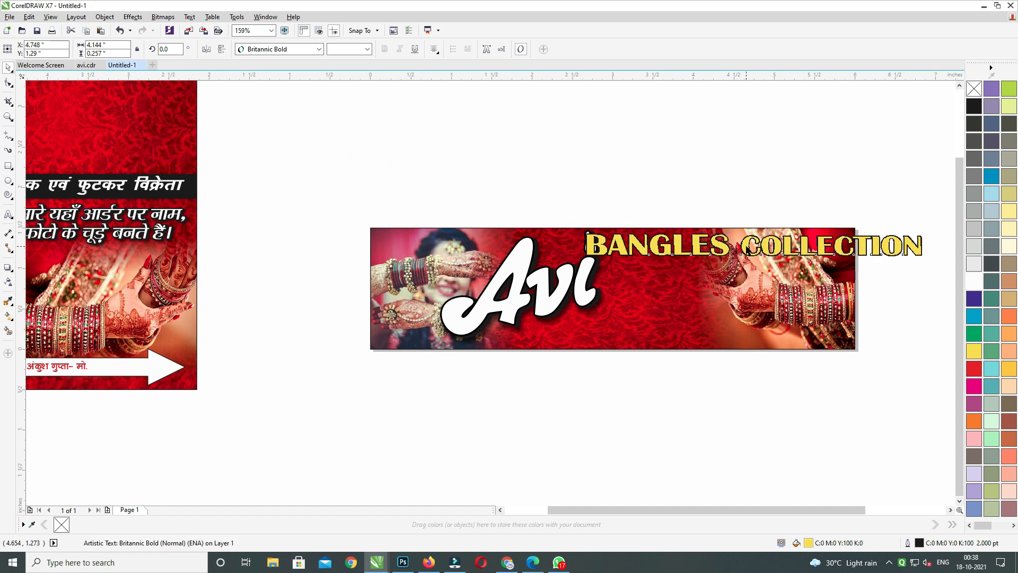
pyautogui.doubleClick(745, 248)
pyautogui.press('Return')
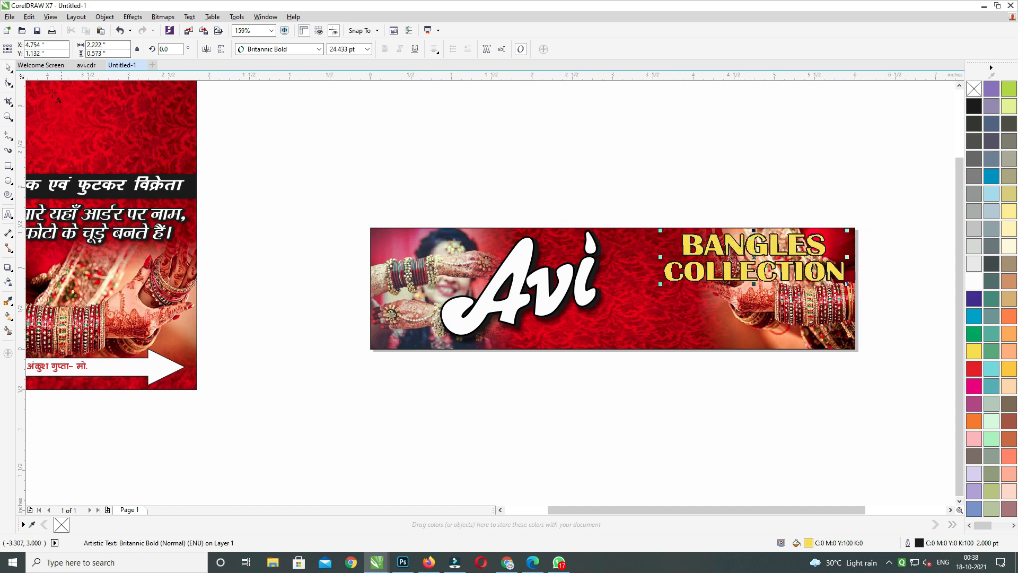
# Step: Position the two-line title just right of the Avi logo and resize it to about 2.04 x 0.56 inches
pyautogui.click(7, 68)
pyautogui.moveTo(825, 275); pyautogui.dragTo(745, 263)
pyautogui.hotkey('ctrl', 'z')
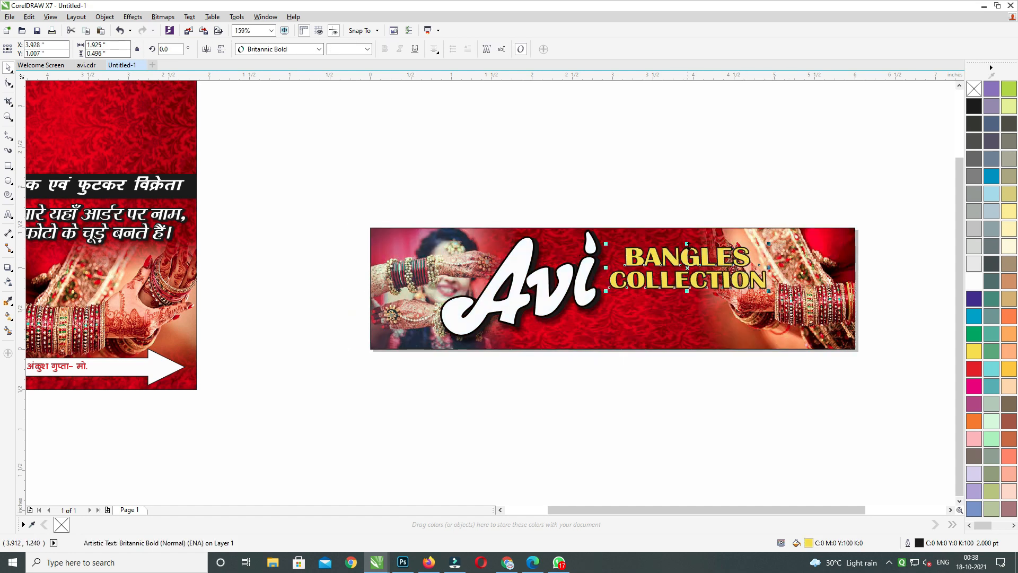
pyautogui.moveTo(688, 246); pyautogui.dragTo(689, 242)
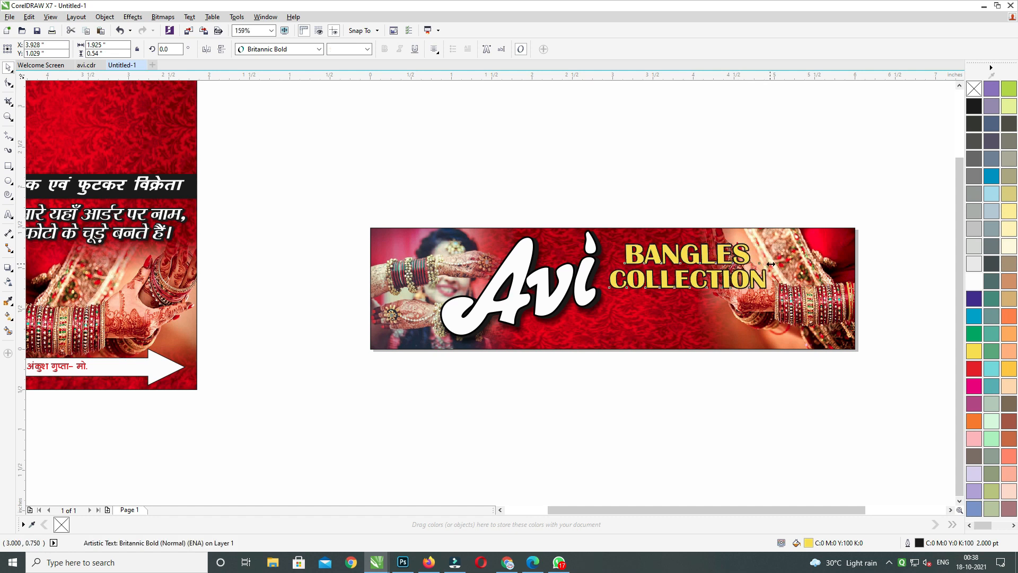
pyautogui.moveTo(770, 263); pyautogui.dragTo(777, 237)
pyautogui.hotkey('ctrl', 'z')
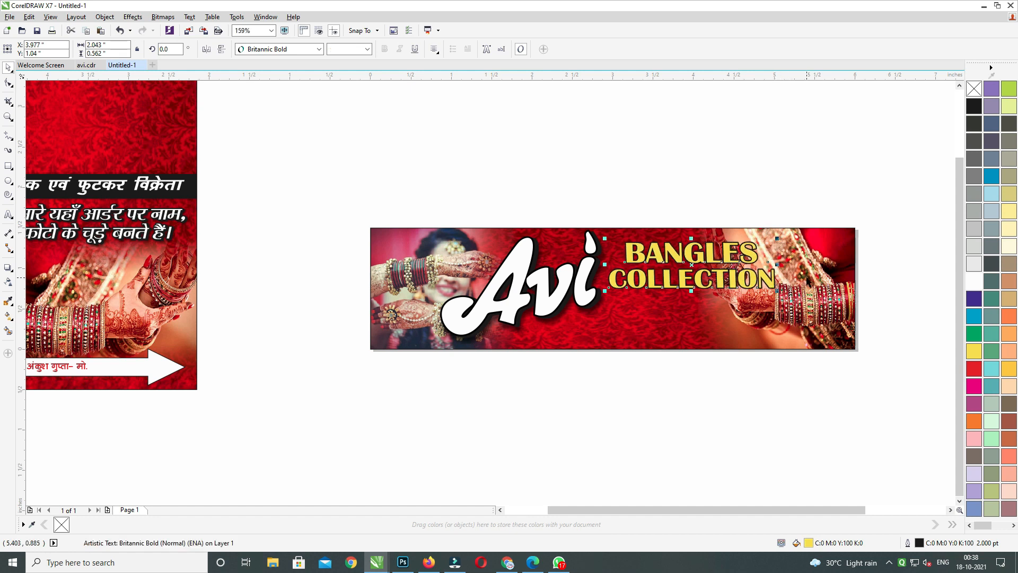
# Step: Open the vertical design's PowerClip contents and cut out the थोक एवं फुटकर विक्रेता line with its black strip
pyautogui.scroll(-2, 794, 287)
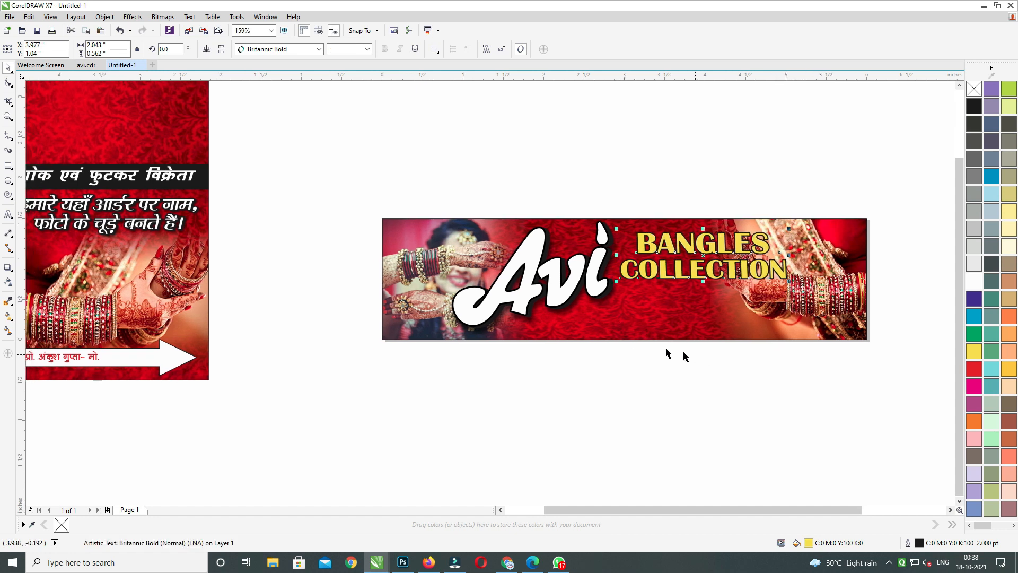
pyautogui.moveTo(603, 338); pyautogui.dragTo(678, 335)
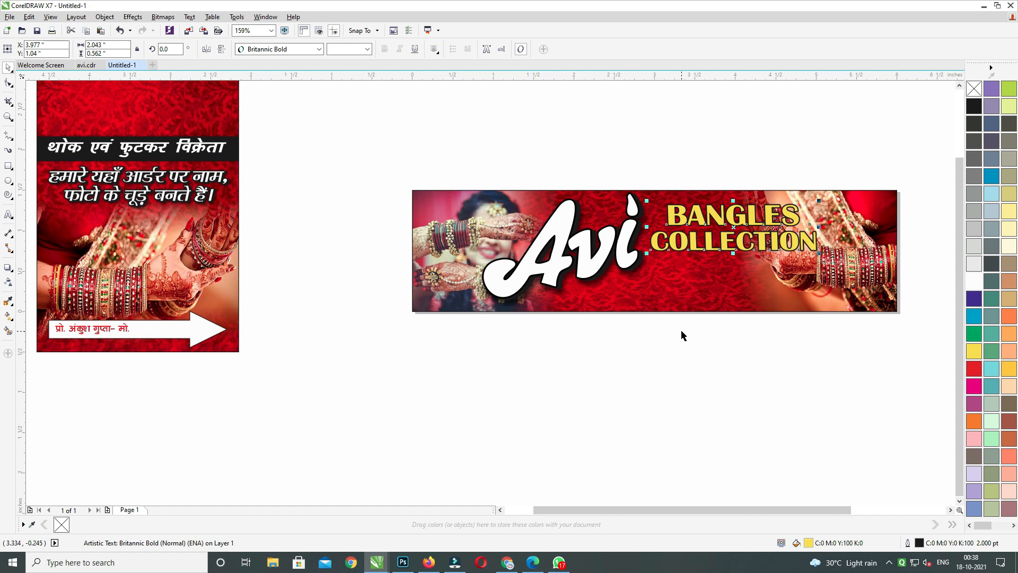
pyautogui.moveTo(233, 300); pyautogui.dragTo(282, 327)
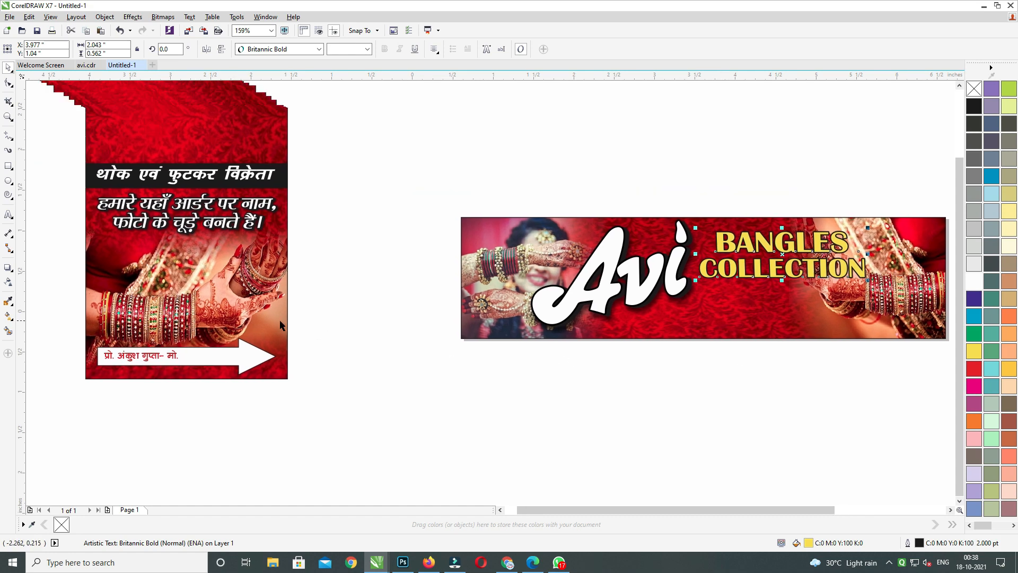
pyautogui.doubleClick(275, 161)
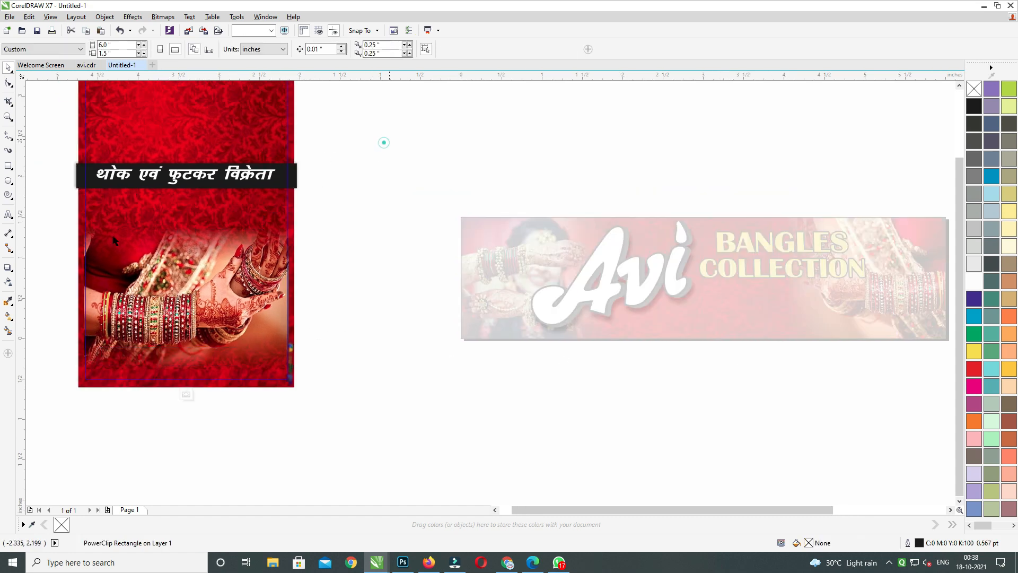
pyautogui.moveTo(383, 140); pyautogui.dragTo(53, 257)
pyautogui.hotkey('ctrl', 'x')
pyautogui.keyDown('ctrl'); pyautogui.click(395, 169); pyautogui.keyUp('ctrl')
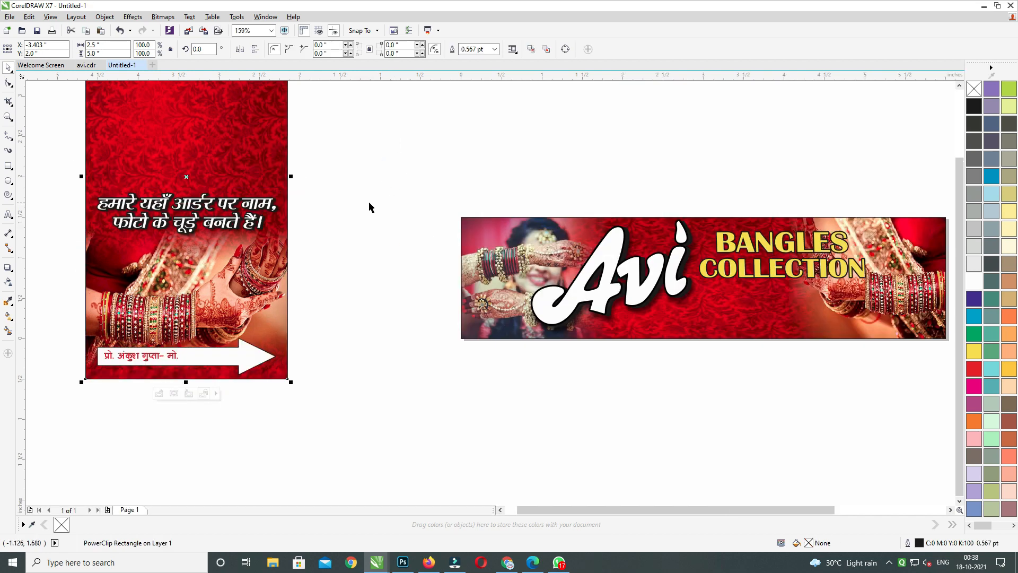
# Step: Paste the थोक एवं फुटकर विक्रेता line outside the PowerClip, delete its black strip and nudge the text down
pyautogui.hotkey('ctrl', 'v')
pyautogui.click(391, 176)
pyautogui.click(292, 175)
pyautogui.press('Delete')
pyautogui.moveTo(352, 141); pyautogui.dragTo(79, 203)
pyautogui.press('Down')
pyautogui.press('Down')
pyautogui.press('Down')
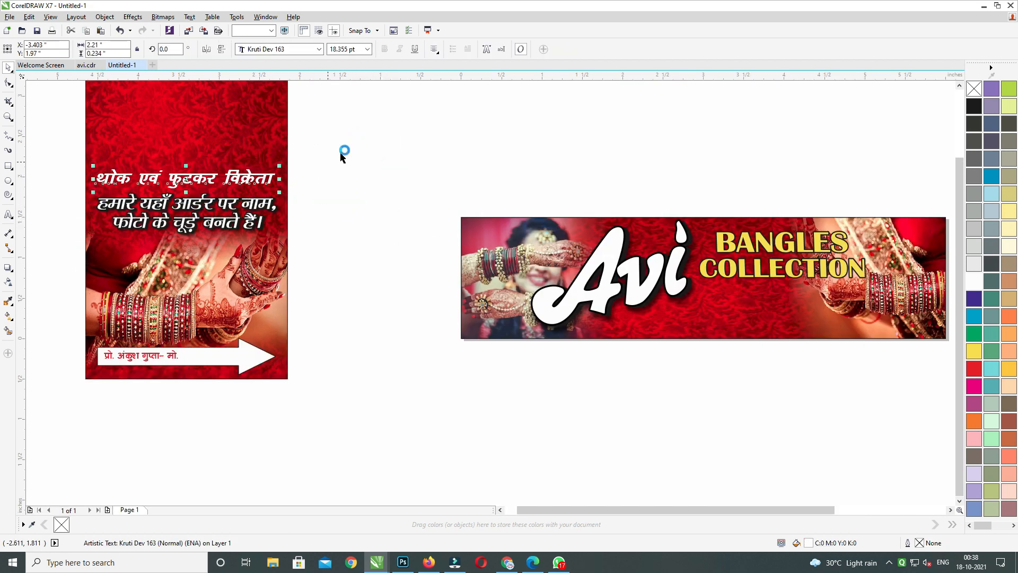
# Step: Move both Hindi texts onto the banner below the title, scaled to about 1.86 x 0.68 inches at X 3.78 inches
pyautogui.moveTo(342, 153); pyautogui.dragTo(66, 252)
pyautogui.moveTo(189, 204); pyautogui.dragTo(762, 301)
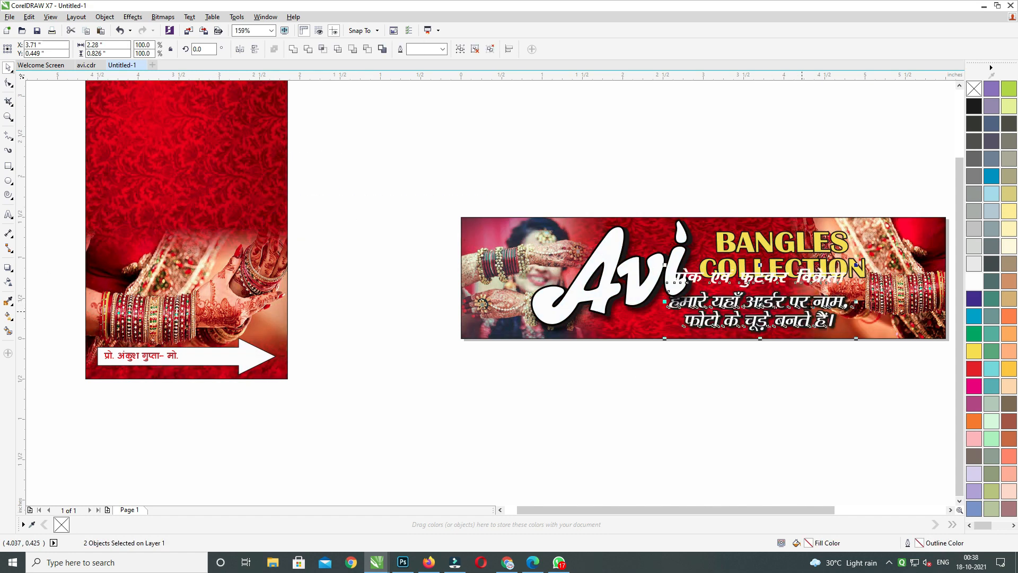
pyautogui.moveTo(851, 271); pyautogui.dragTo(866, 287)
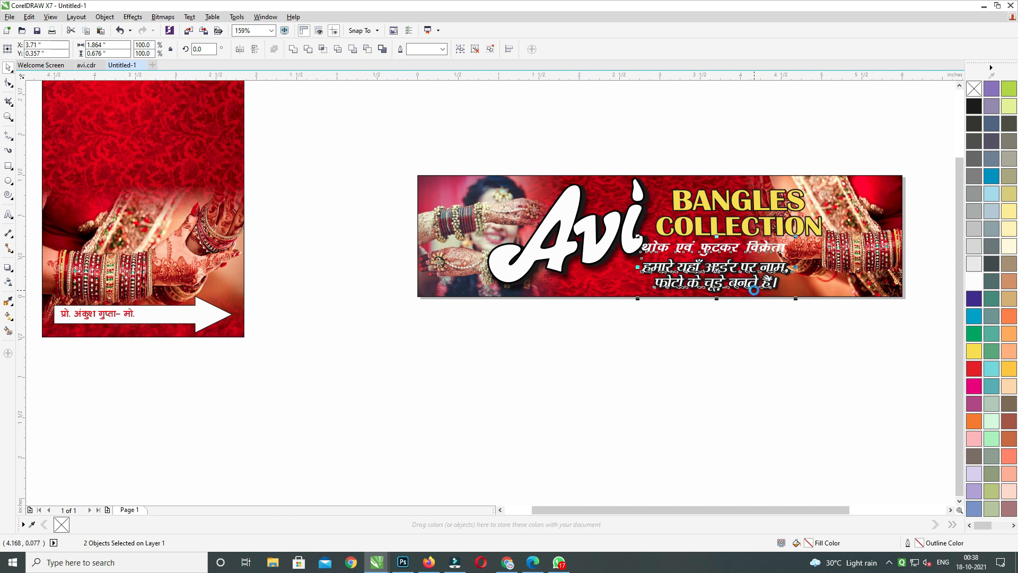
pyautogui.press('Right')
pyautogui.press('Right')
pyautogui.press('Right')
pyautogui.press('Right')
pyautogui.press('Right')
pyautogui.press('Right')
pyautogui.press('Right')
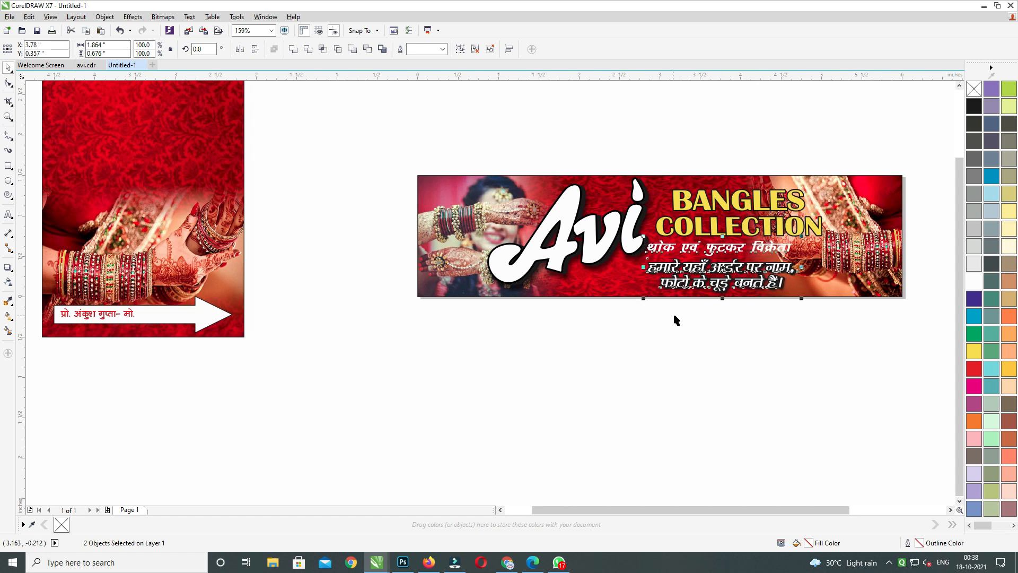
# Step: Delete the two-line Hindi order text below थोक एवं फुटकर विक्रेता from the banner
pyautogui.hotkey('ctrl', 'g')
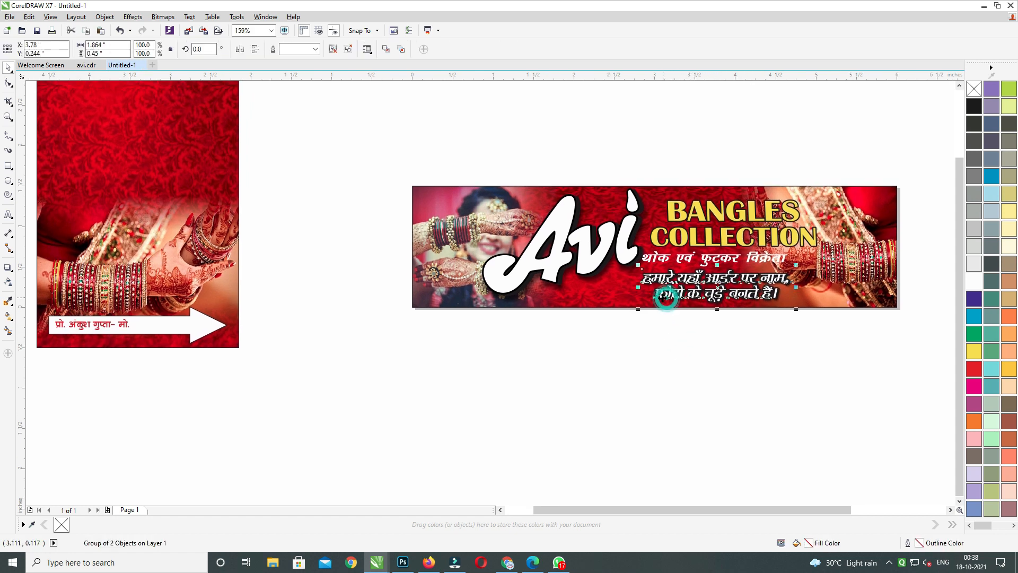
pyautogui.keyDown('ctrl'); pyautogui.click(660, 298); pyautogui.keyUp('ctrl')
pyautogui.moveTo(660, 298); pyautogui.dragTo(615, 372)
pyautogui.click(716, 287)
pyautogui.press('Delete')
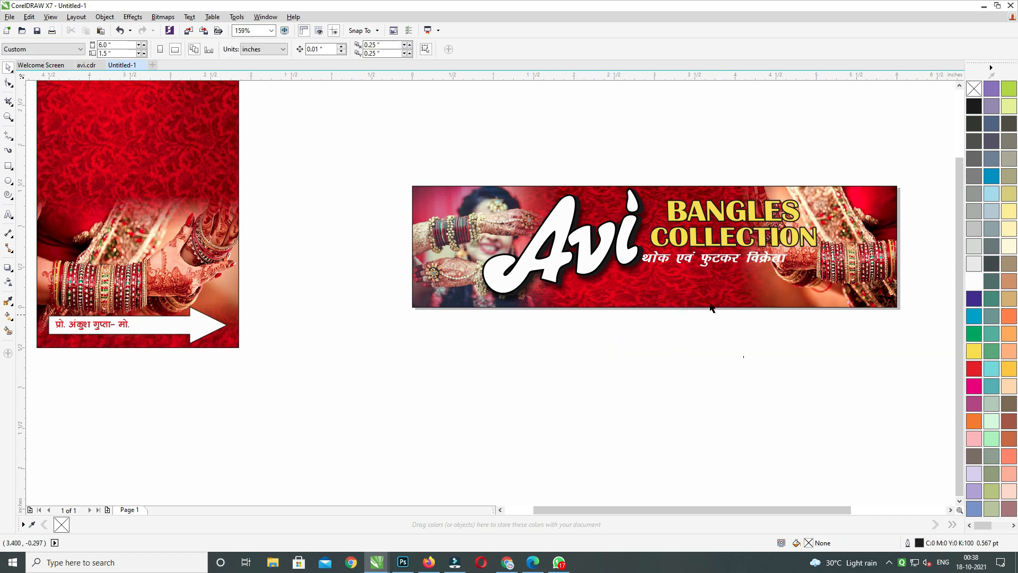
# Step: Restore the deleted two-line Hindi order text, take a single text out of its two-object group and discard the other copy
pyautogui.hotkey('ctrl', 'z')
pyautogui.click(671, 354)
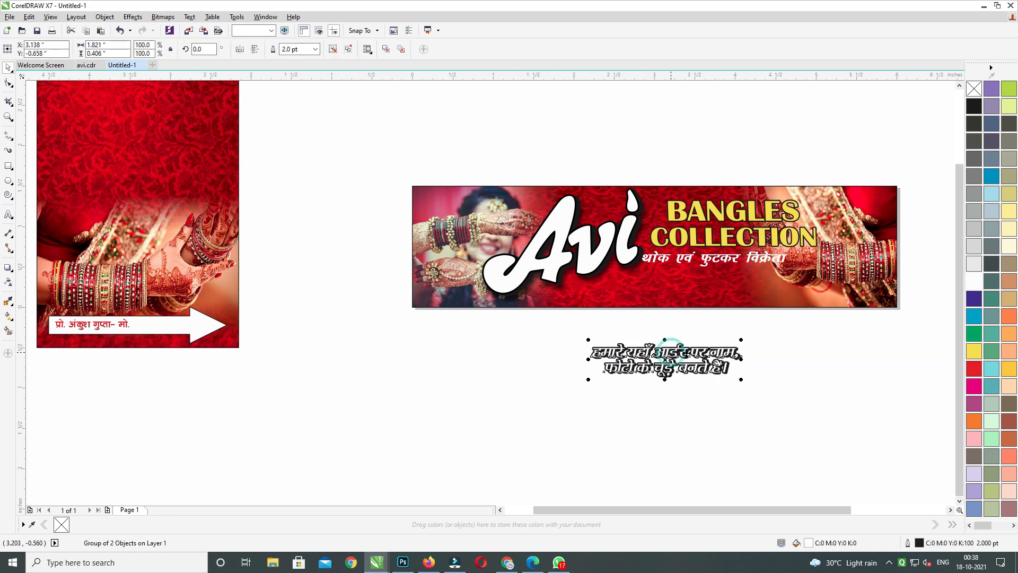
pyautogui.keyDown('ctrl'); pyautogui.click(726, 352); pyautogui.keyUp('ctrl')
pyautogui.press('Delete')
pyautogui.press('Delete')
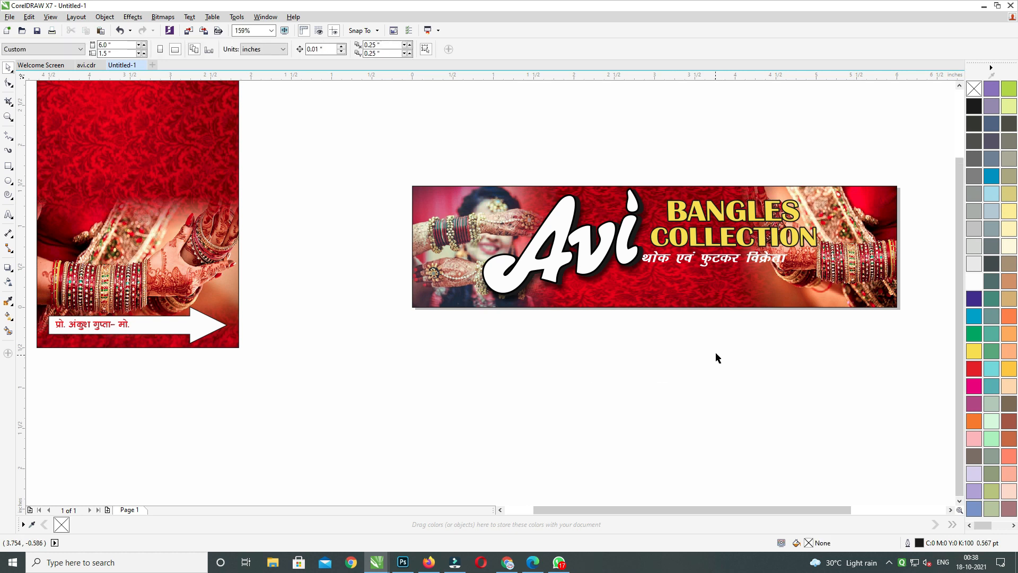
pyautogui.hotkey('ctrl', 'v')
# Step: Join the two lines of the Hindi order text below the banner into one line
pyautogui.press('F8')
pyautogui.click(604, 373)
pyautogui.press('BackSpace')
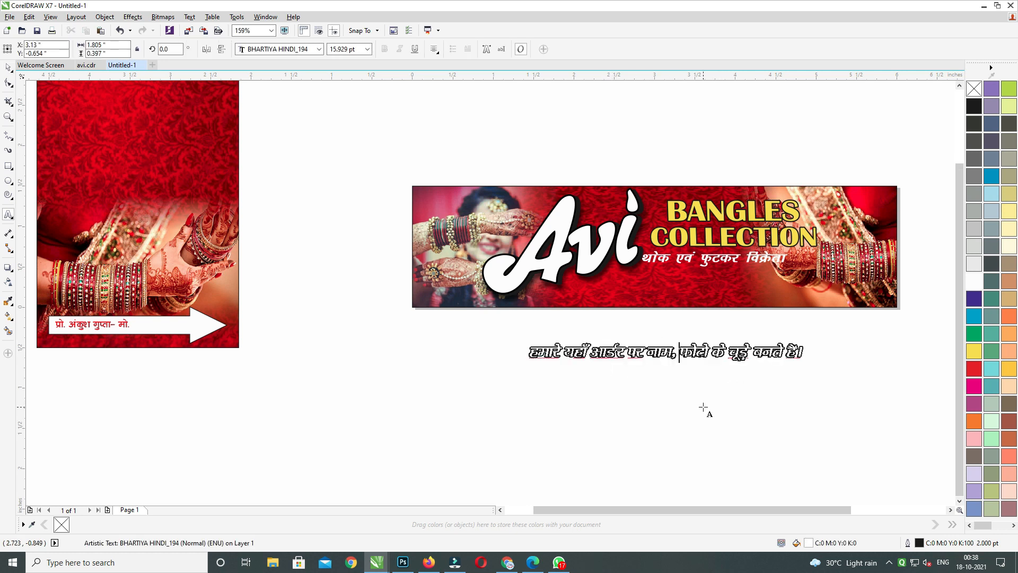
pyautogui.click(8, 68)
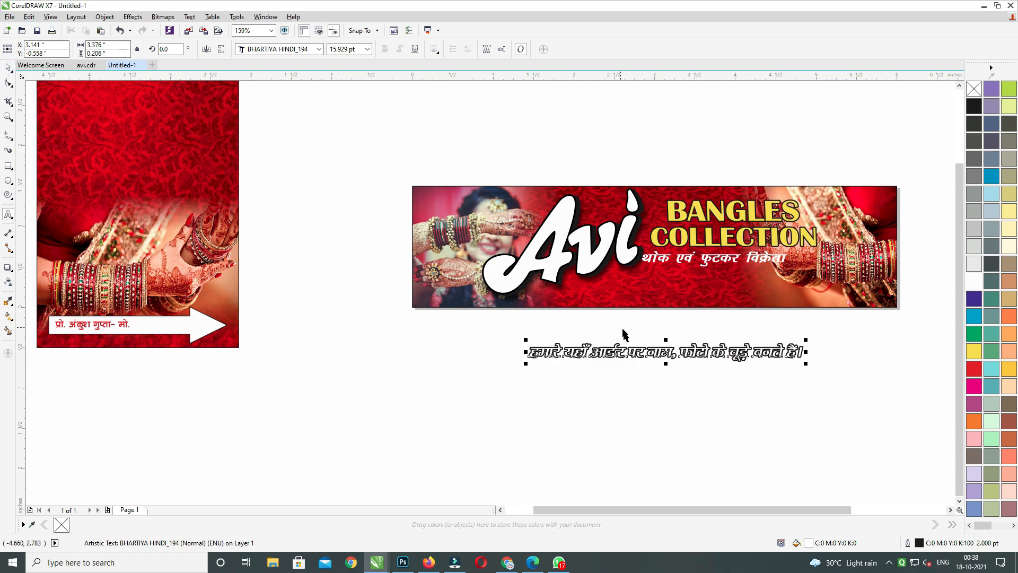
# Step: Place the one-line order text along the banner's lower edge, narrow it to about 3.25 inches and nudge it right
pyautogui.moveTo(627, 345); pyautogui.dragTo(626, 286)
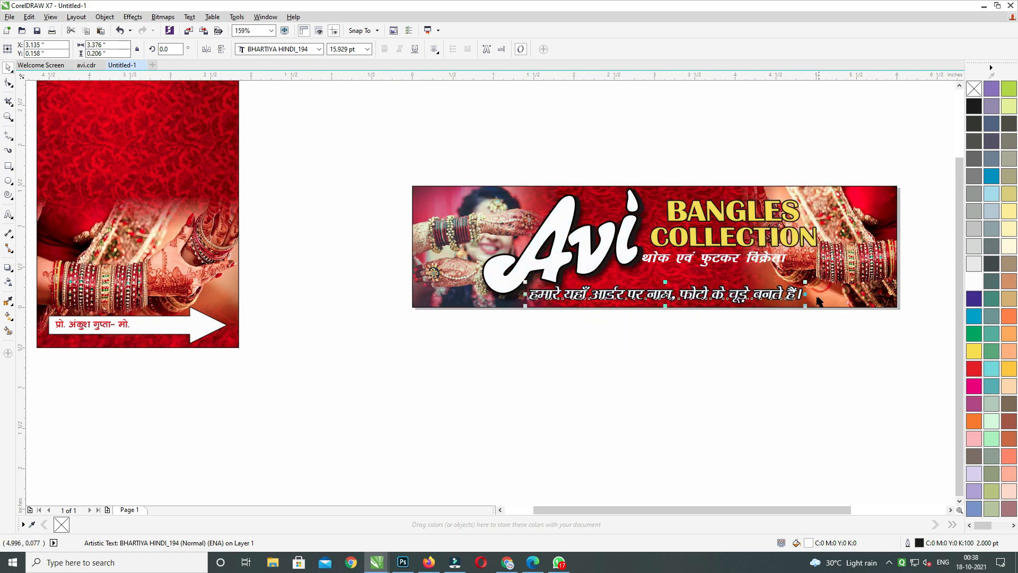
pyautogui.moveTo(806, 295); pyautogui.dragTo(799, 296)
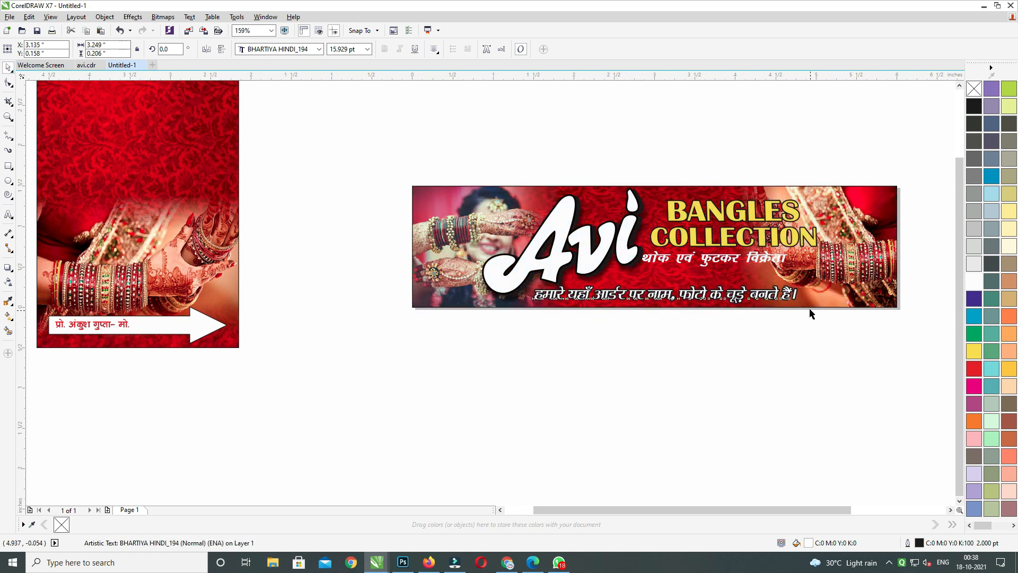
pyautogui.press('Right')
pyautogui.press('Right')
pyautogui.press('Right')
pyautogui.press('Right')
pyautogui.press('Right')
pyautogui.press('Right')
pyautogui.press('Right')
pyautogui.press('Right')
pyautogui.press('Right')
pyautogui.press('Right')
pyautogui.press('Right')
pyautogui.press('Right')
pyautogui.press('Right')
pyautogui.press('Right')
pyautogui.press('Right')
pyautogui.press('Right')
pyautogui.press('Right')
pyautogui.press('Right')
pyautogui.press('Right')
pyautogui.press('Right')
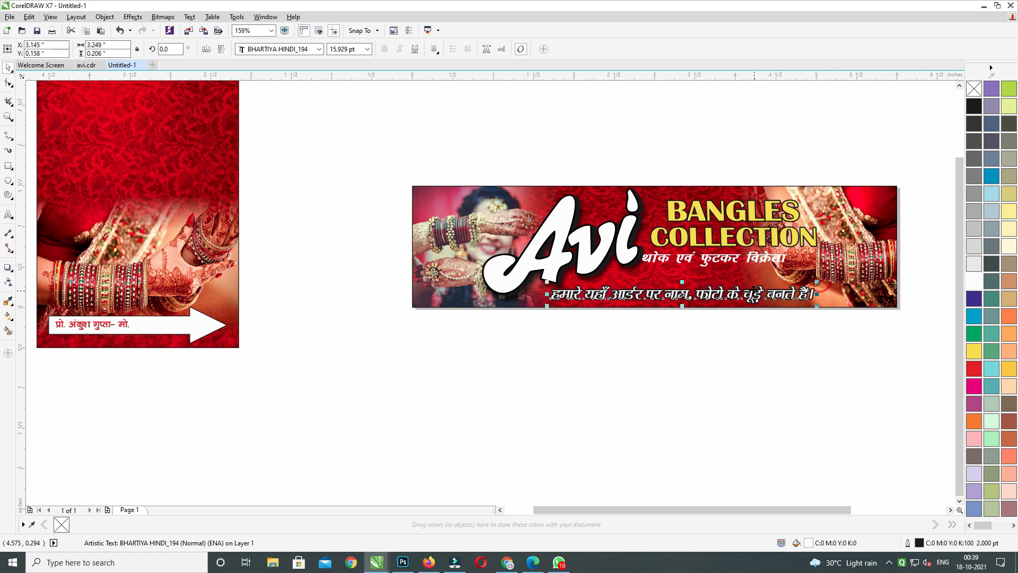
pyautogui.press('Down')
pyautogui.moveTo(759, 299); pyautogui.dragTo(765, 299)
# Step: Delete the remaining vertical design and its arrow strip from beside the banner
pyautogui.click(213, 274)
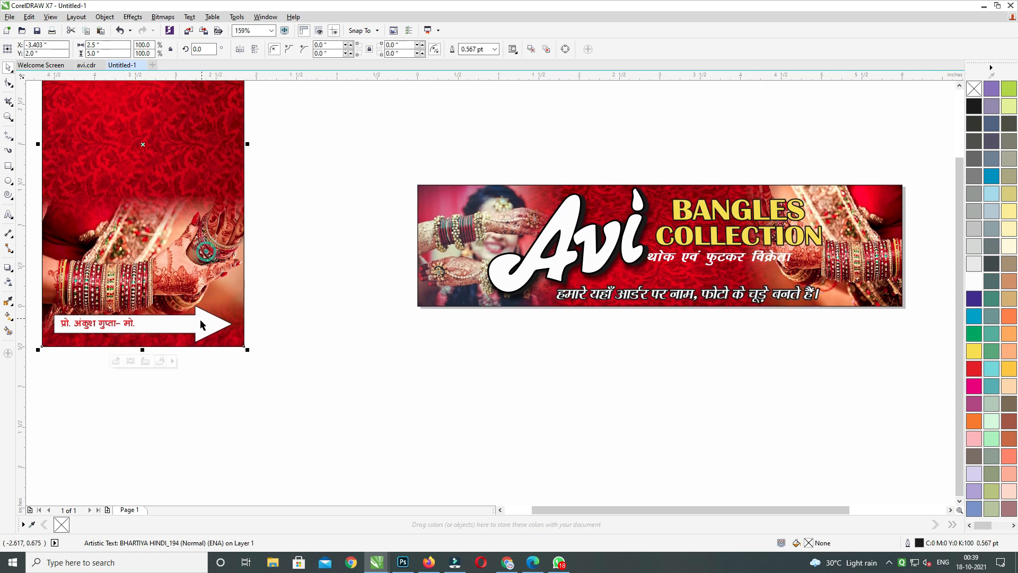
pyautogui.moveTo(345, 273); pyautogui.dragTo(1, 368)
pyautogui.press('Delete')
pyautogui.click(232, 291)
pyautogui.press('Delete')
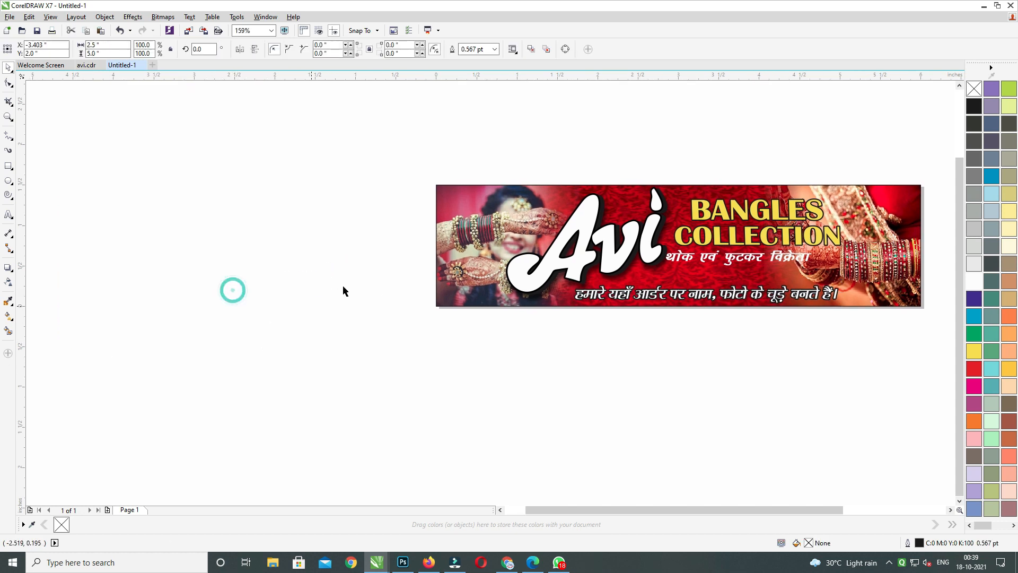
# Step: Lower the थोक एवं फुटकर विक्रेता line slightly and change its font to Abbasi Himalaya
pyautogui.moveTo(338, 289); pyautogui.dragTo(888, 228)
pyautogui.hotkey('shift', 'F2')
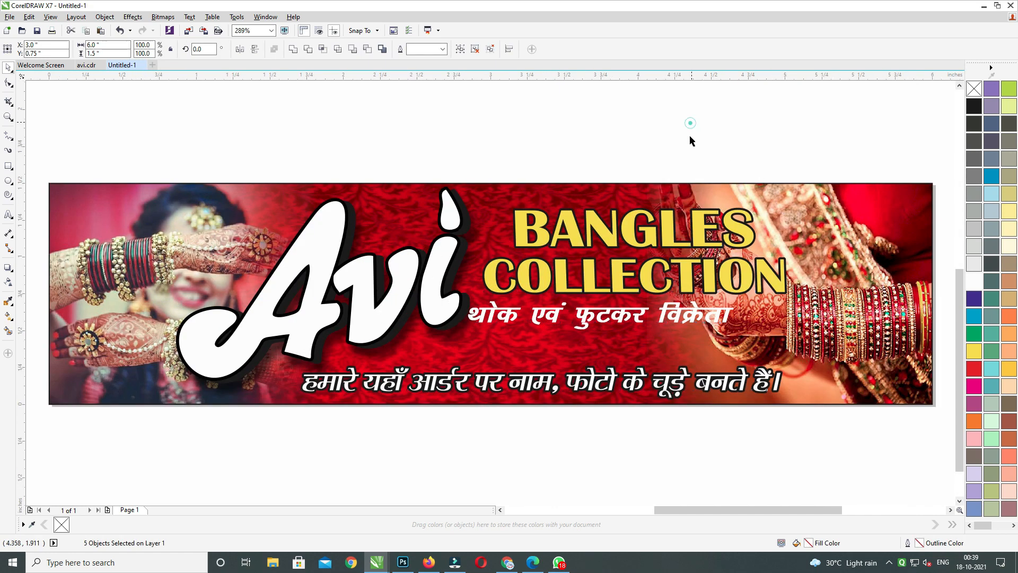
pyautogui.click(691, 137)
pyautogui.moveTo(581, 315); pyautogui.dragTo(595, 324)
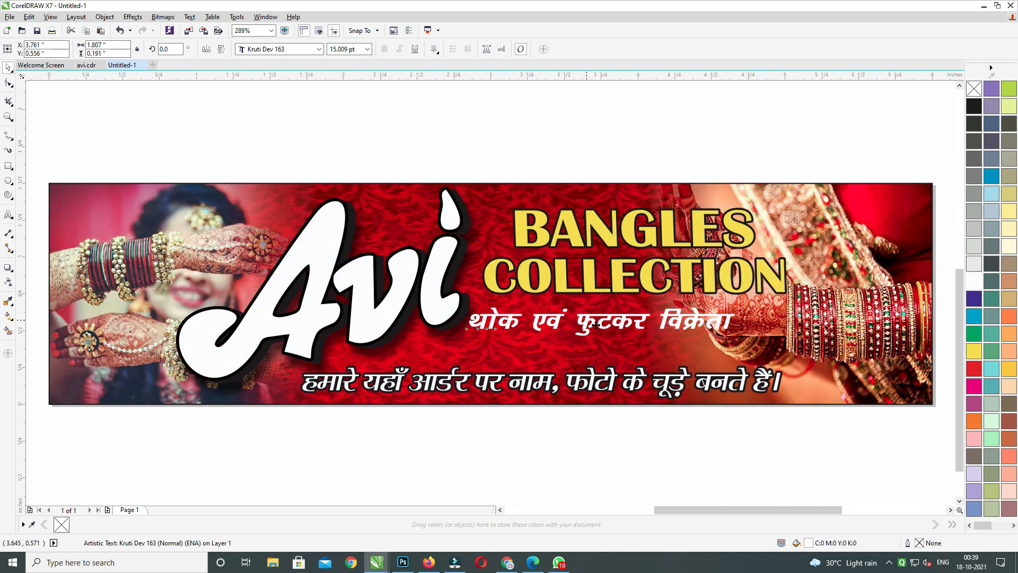
pyautogui.click(318, 49)
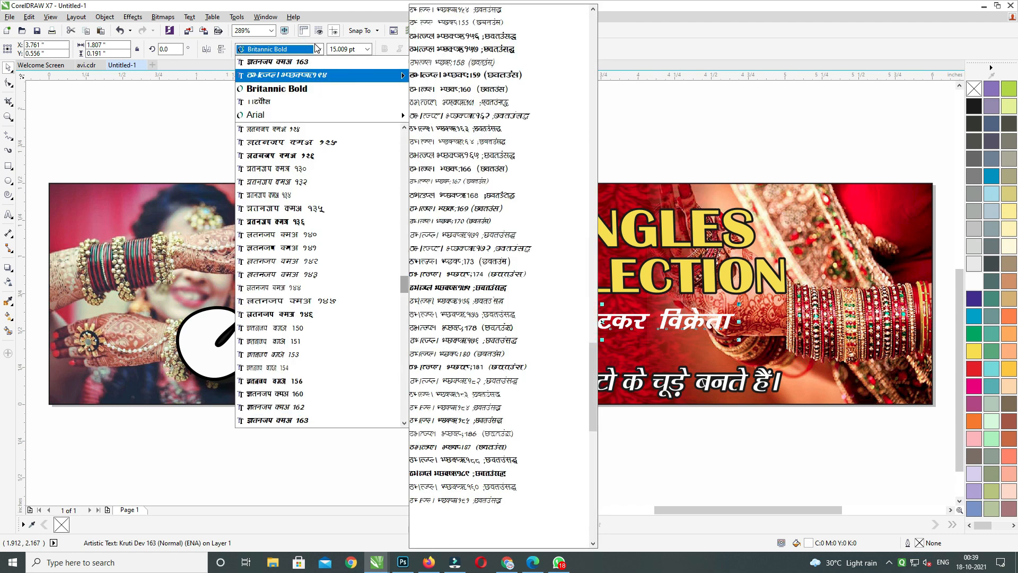
pyautogui.write('Abbasi Himalaya')
pyautogui.press('Return')
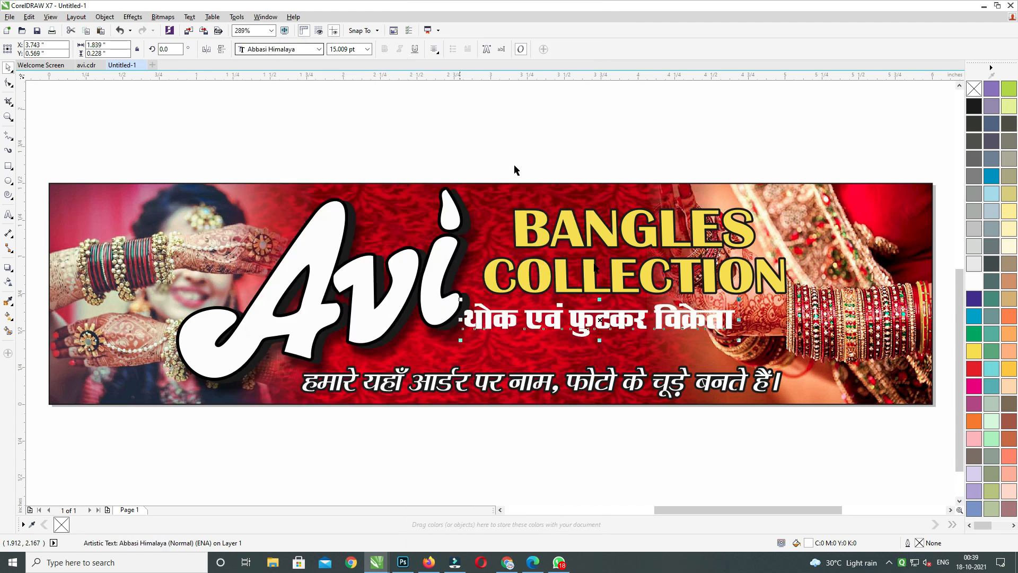
# Step: Resize थोक एवं फुटकर विक्रेता to about 1.70 x 0.30 inches and move it midway between the title and the order text
pyautogui.moveTo(741, 320); pyautogui.dragTo(731, 320)
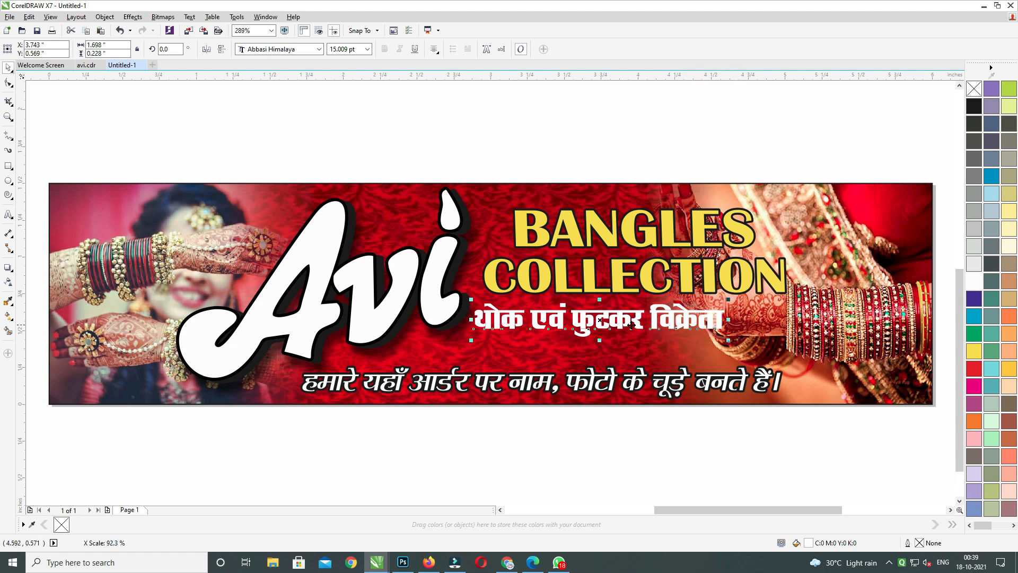
pyautogui.moveTo(630, 324); pyautogui.dragTo(600, 335)
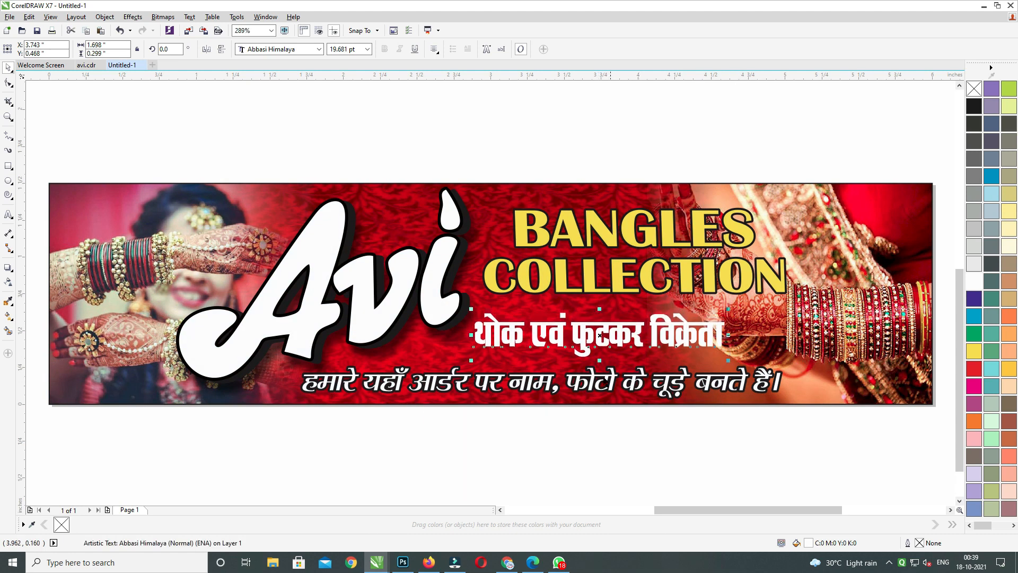
pyautogui.scroll(-1, 600, 364)
pyautogui.scroll(1, 600, 364)
pyautogui.press('Right')
pyautogui.press('Down')
pyautogui.press('Down')
pyautogui.press('Down')
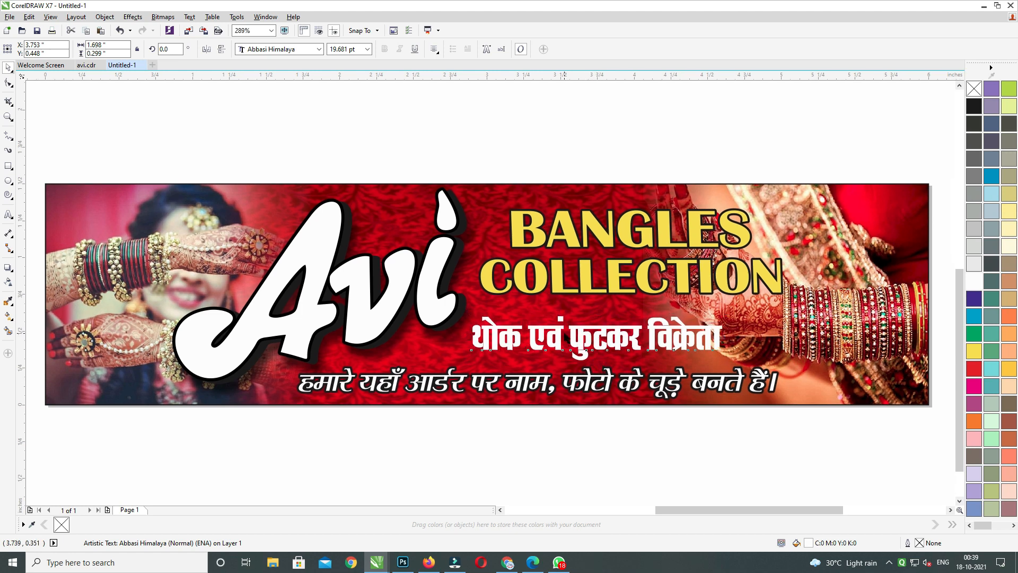
# Step: Draw a rectangle of about 1.84 x 0.37 inches around थोक एवं फुटकर विक्रेता and round its corners to about 0.07 inch
pyautogui.click(9, 166)
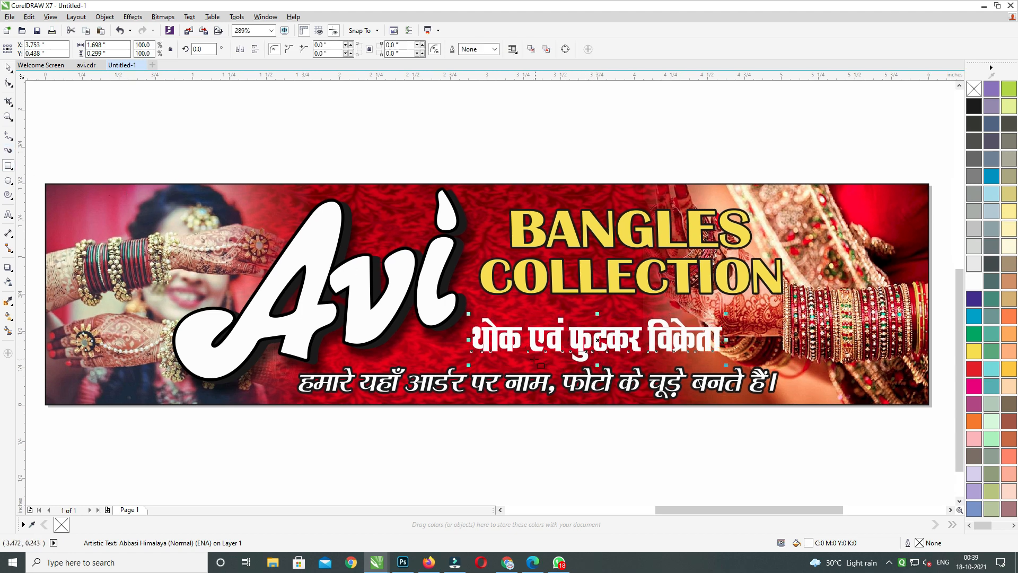
pyautogui.moveTo(464, 312); pyautogui.dragTo(735, 365)
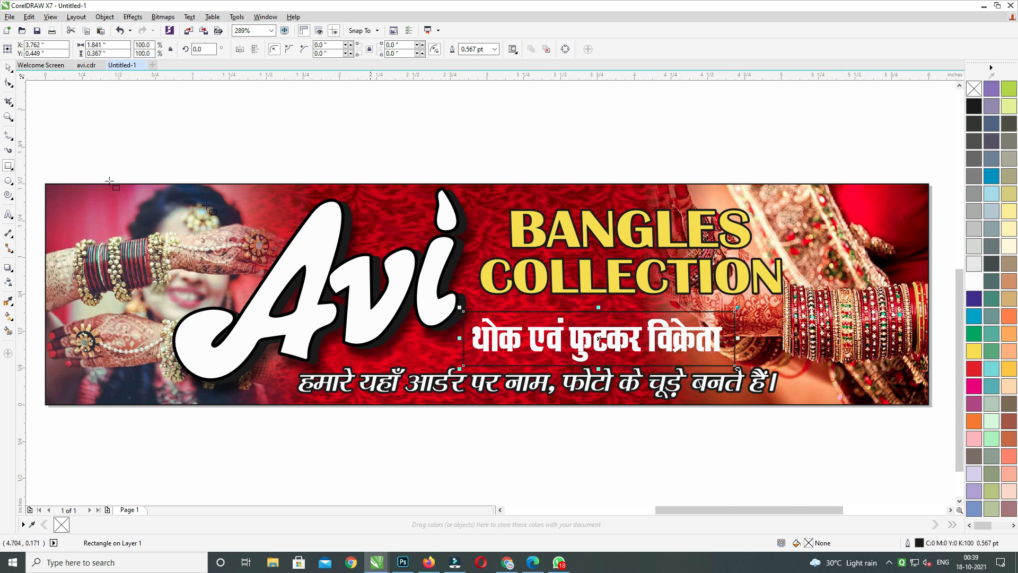
pyautogui.click(8, 83)
pyautogui.moveTo(463, 310); pyautogui.dragTo(475, 317)
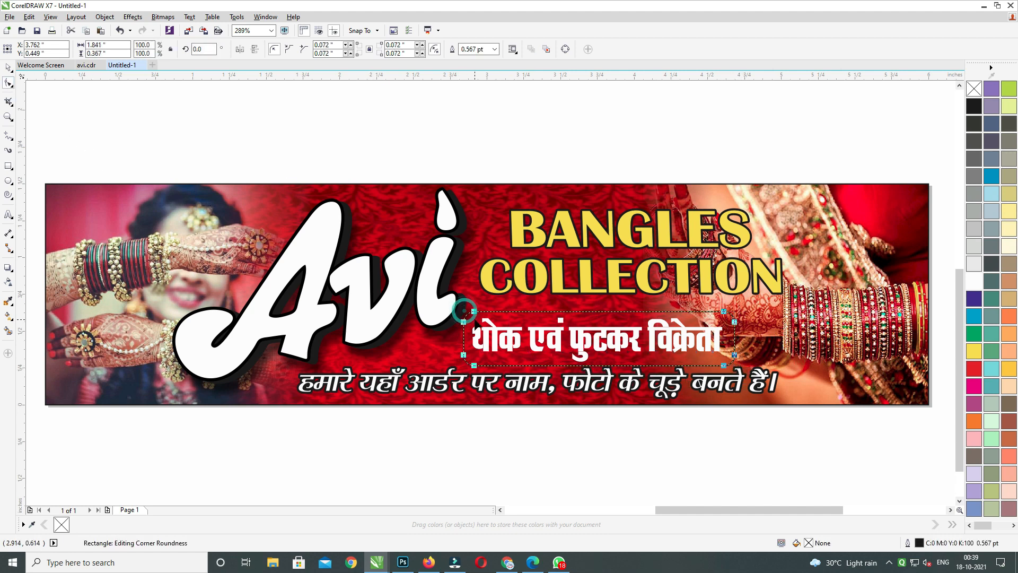
pyautogui.click(9, 66)
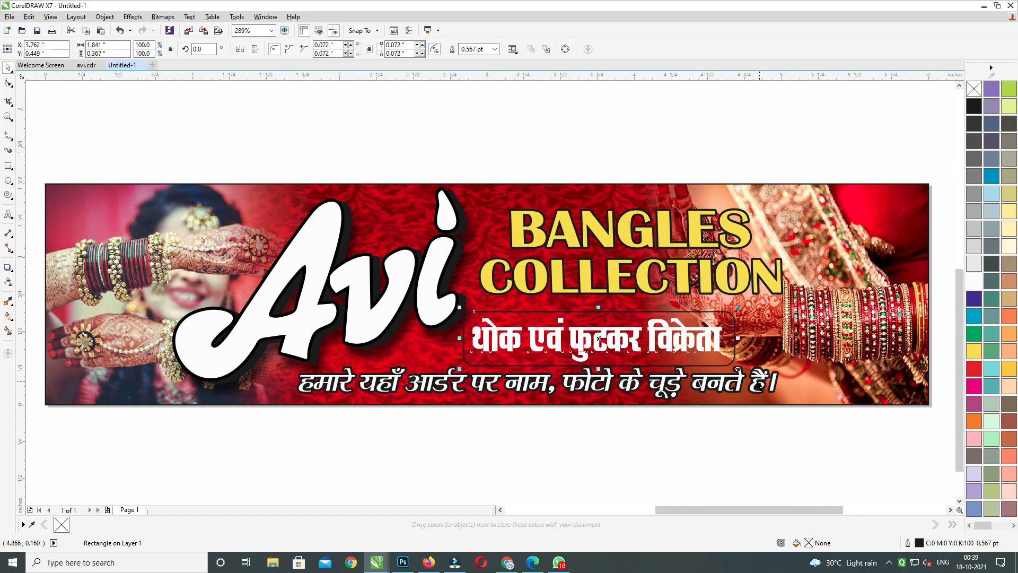
# Step: Centre the rectangle on its text, scale both to about 1.71 x 0.34 inches and nudge them left to X 3.733 inches
pyautogui.keyDown('shift'); pyautogui.click(734, 371); pyautogui.keyUp('shift')
pyautogui.moveTo(738, 371)
pyautogui.mouseDown()
pyautogui.moveTo(719, 378)
pyautogui.moveTo(727, 369)
pyautogui.mouseUp()
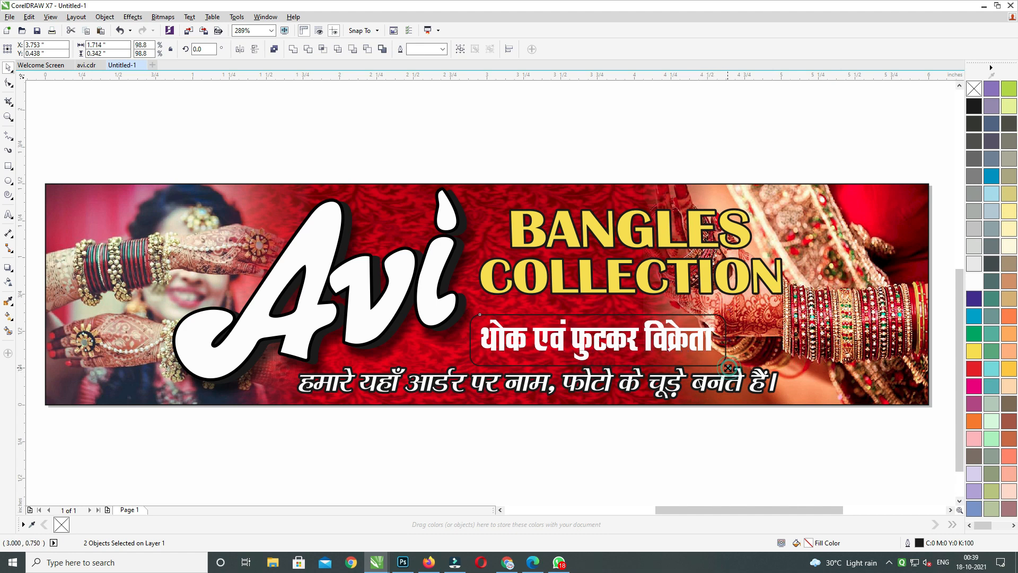
pyautogui.press('Left')
pyautogui.press('Left')
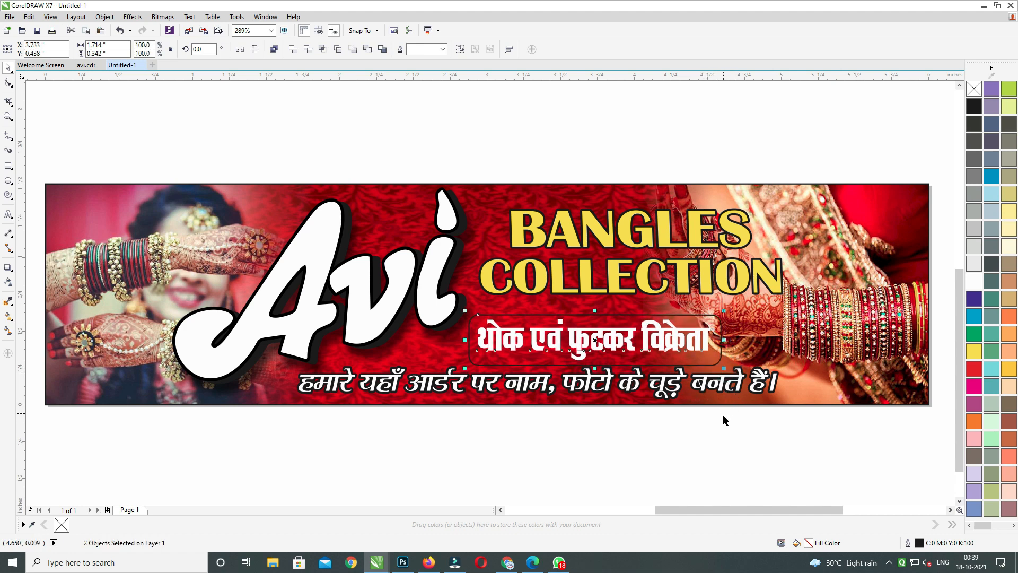
# Step: Fill the rounded rectangle with black and remove its outline
pyautogui.click(722, 418)
pyautogui.click(715, 317)
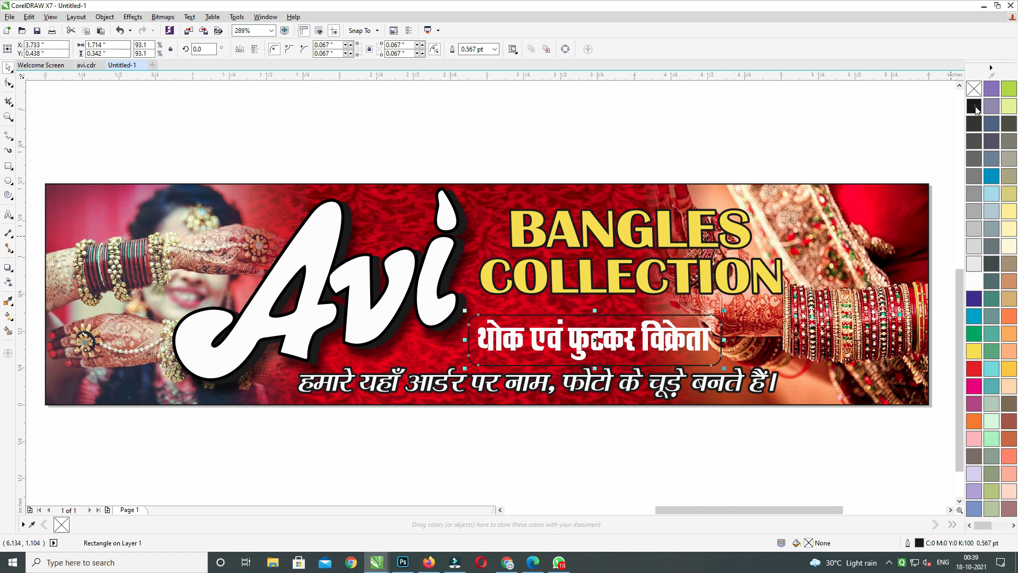
pyautogui.click(976, 109)
pyautogui.rightClick(974, 89)
# Step: Scale the थोक एवं फुटकर विक्रेता text down to about 1.56 x 0.28 inches inside the black rectangle
pyautogui.moveTo(347, 154); pyautogui.dragTo(718, 378)
pyautogui.keyDown('shift'); pyautogui.click(695, 319); pyautogui.keyUp('shift')
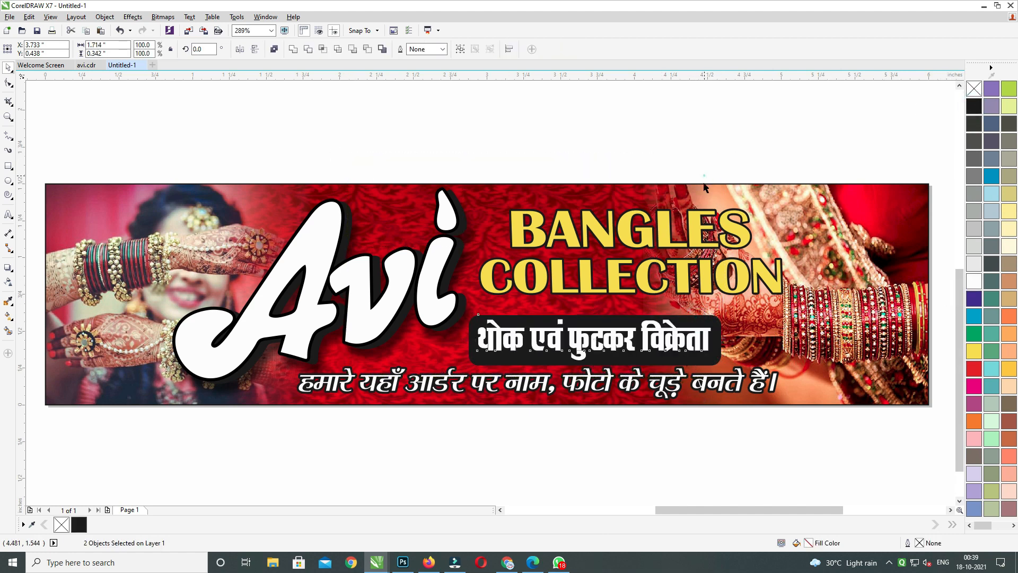
pyautogui.click(704, 173)
pyautogui.click(639, 330)
pyautogui.click(664, 328)
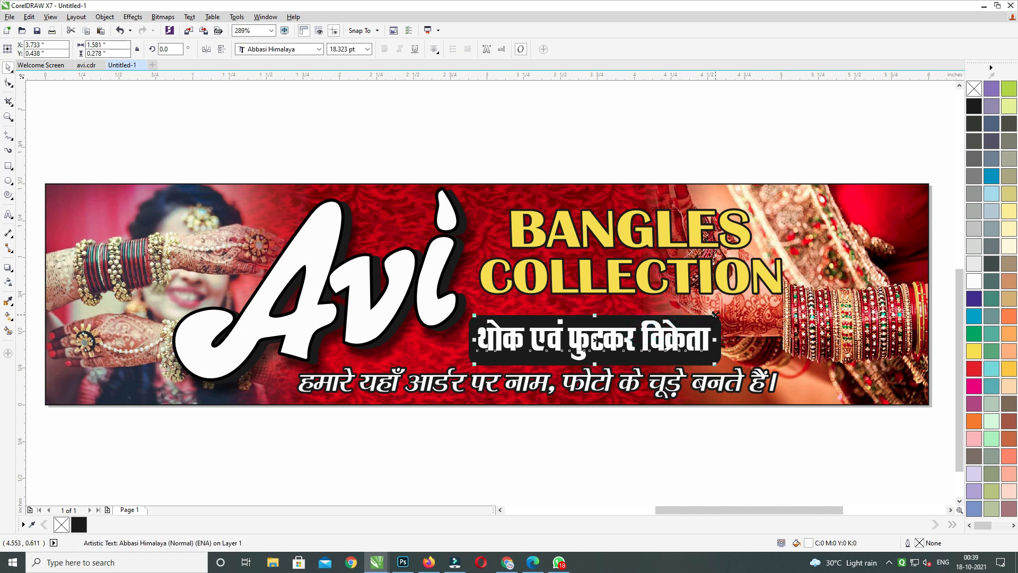
pyautogui.moveTo(715, 316); pyautogui.dragTo(714, 314)
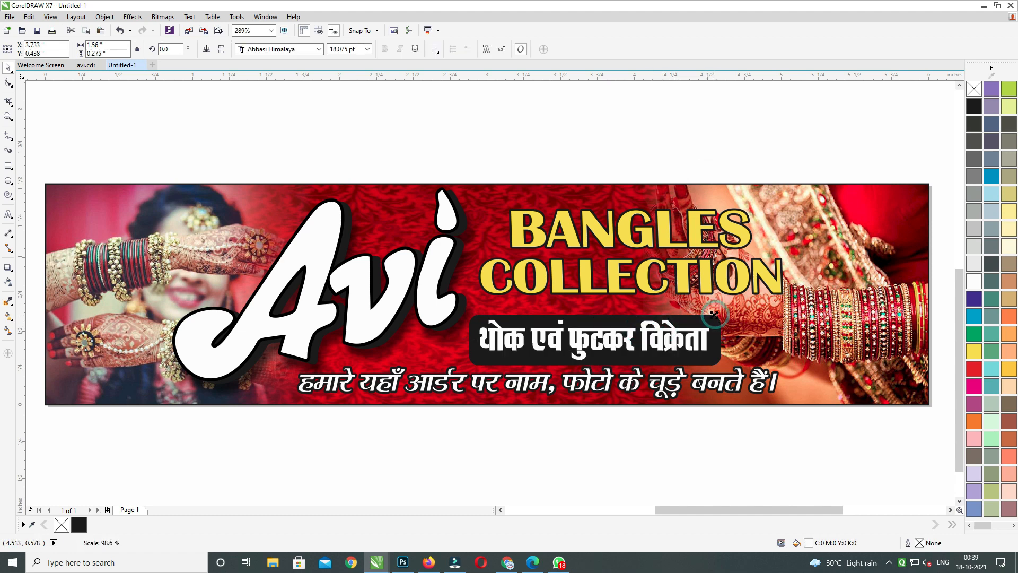
# Step: Reduce only the word एवं in the थोक एवं फुटकर विक्रेता line to 14.075 pt
pyautogui.doubleClick(534, 336)
pyautogui.moveTo(534, 336); pyautogui.dragTo(561, 337)
pyautogui.press('End')
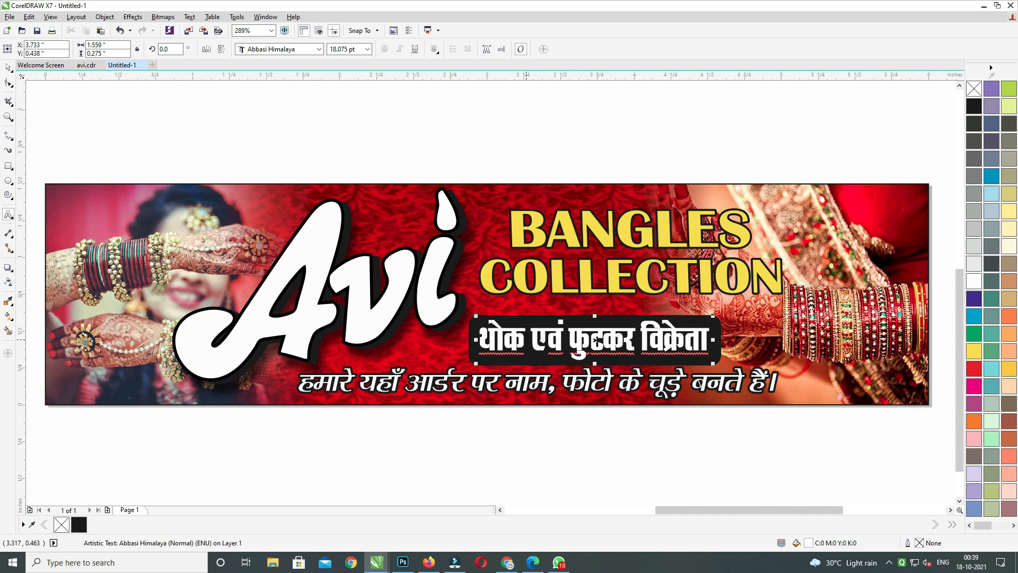
pyautogui.moveTo(531, 343); pyautogui.dragTo(561, 342)
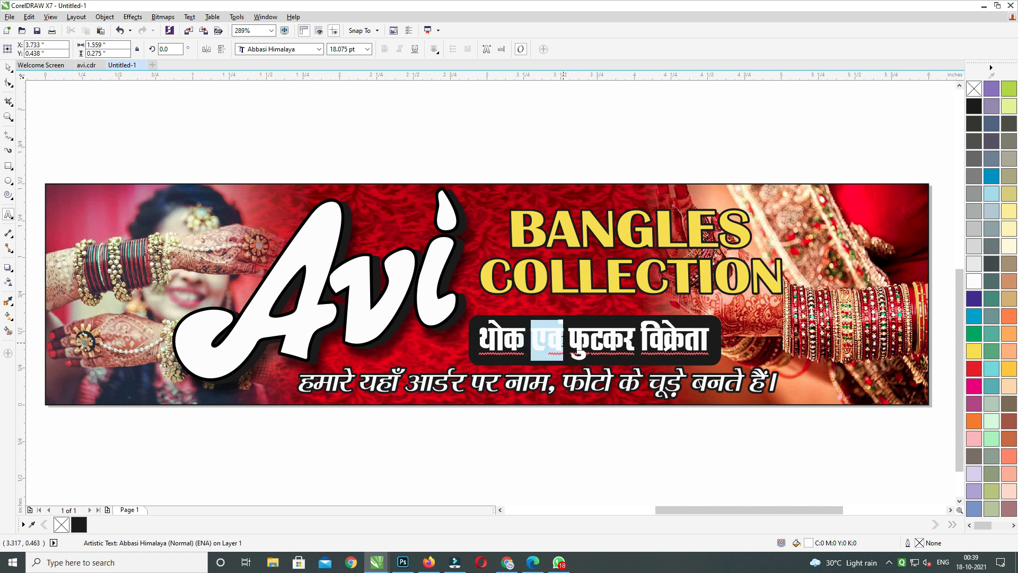
pyautogui.press('ctrl+KP_2')
pyautogui.press('ctrl+KP_2')
pyautogui.press('ctrl+KP_2')
pyautogui.press('ctrl+KP_2')
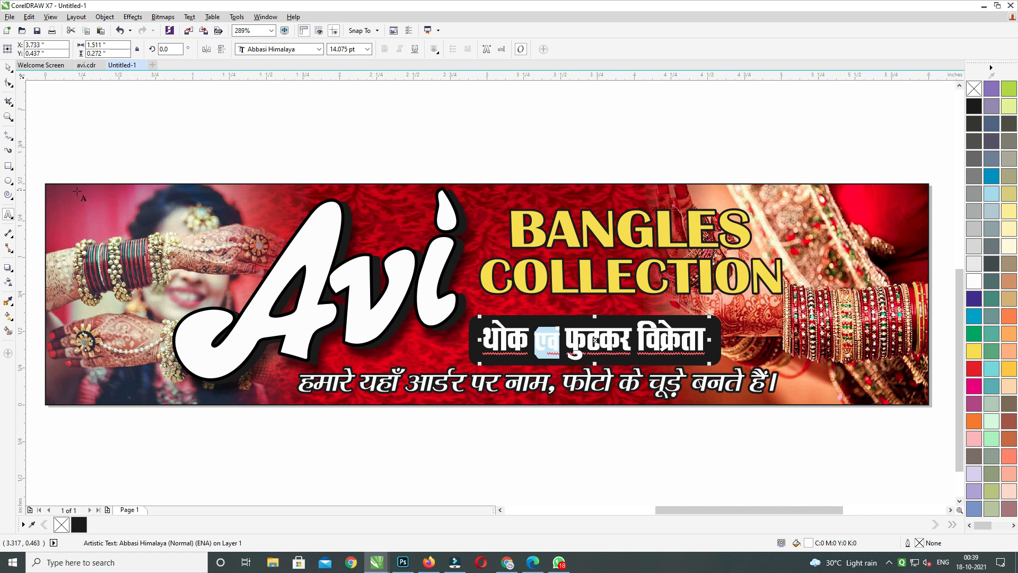
pyautogui.click(8, 83)
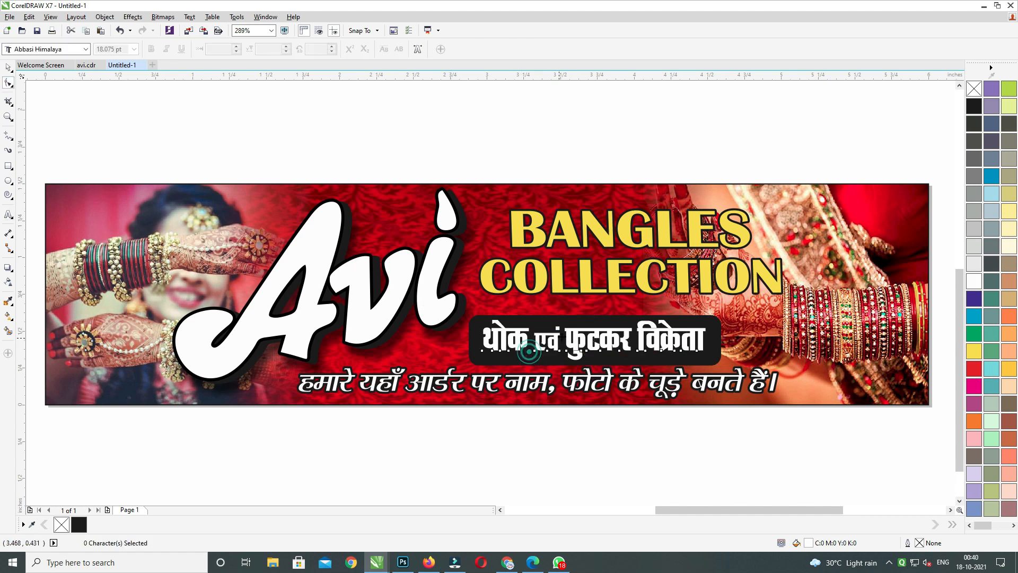
pyautogui.click(543, 357)
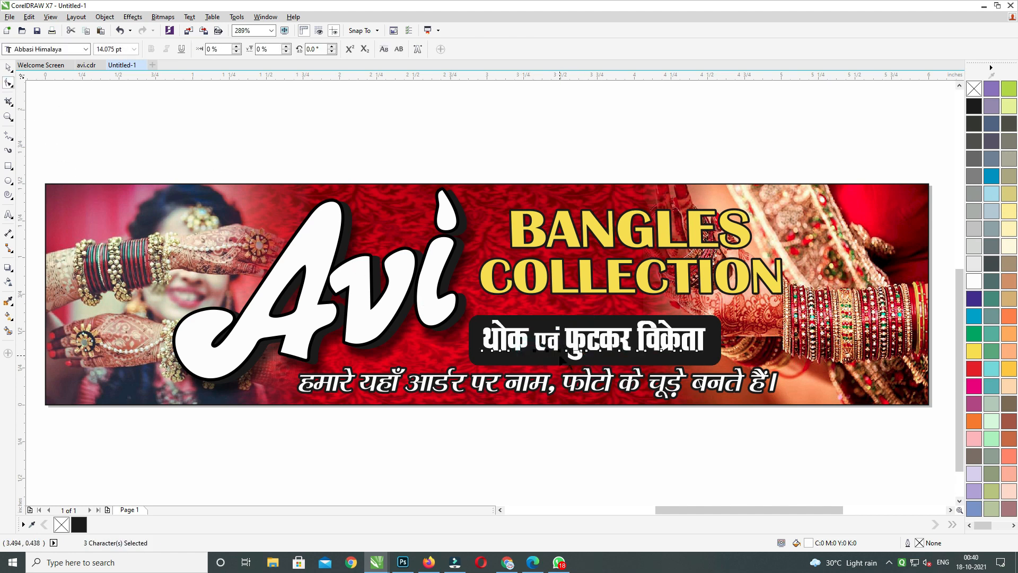
pyautogui.click(8, 67)
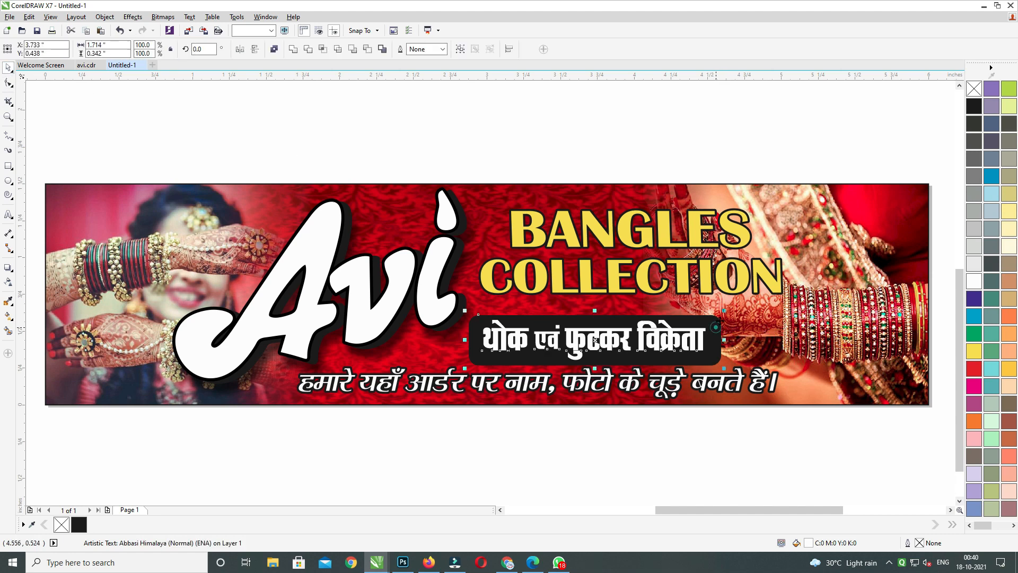
# Step: Centre the थोक एवं फुटकर विक्रेता text on the black rounded rectangle and PowerClip it inside that rectangle
pyautogui.click(695, 171)
pyautogui.click(649, 342)
pyautogui.keyDown('shift'); pyautogui.click(720, 329); pyautogui.keyUp('shift')
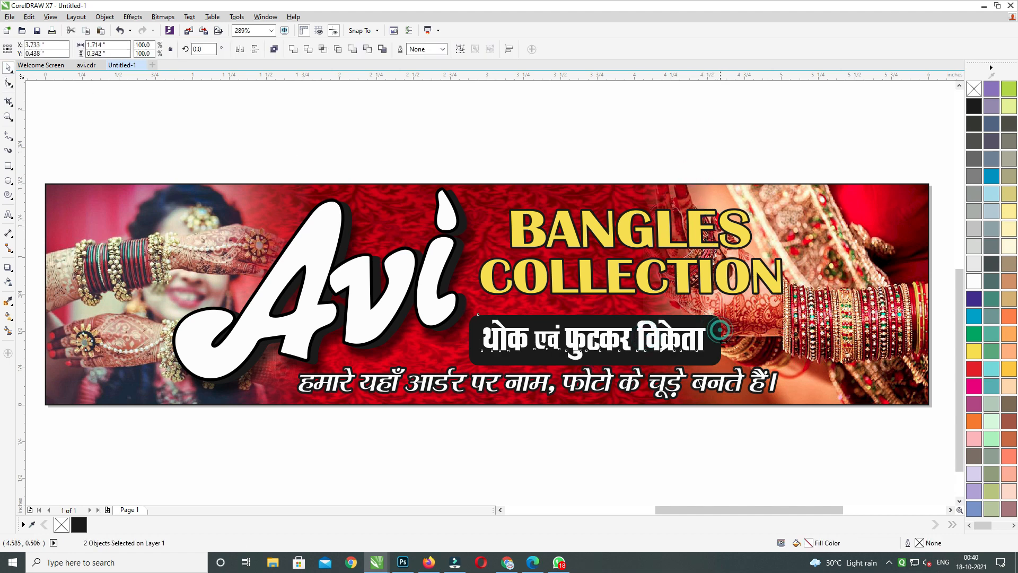
pyautogui.click(689, 333)
pyautogui.rightClick(687, 331)
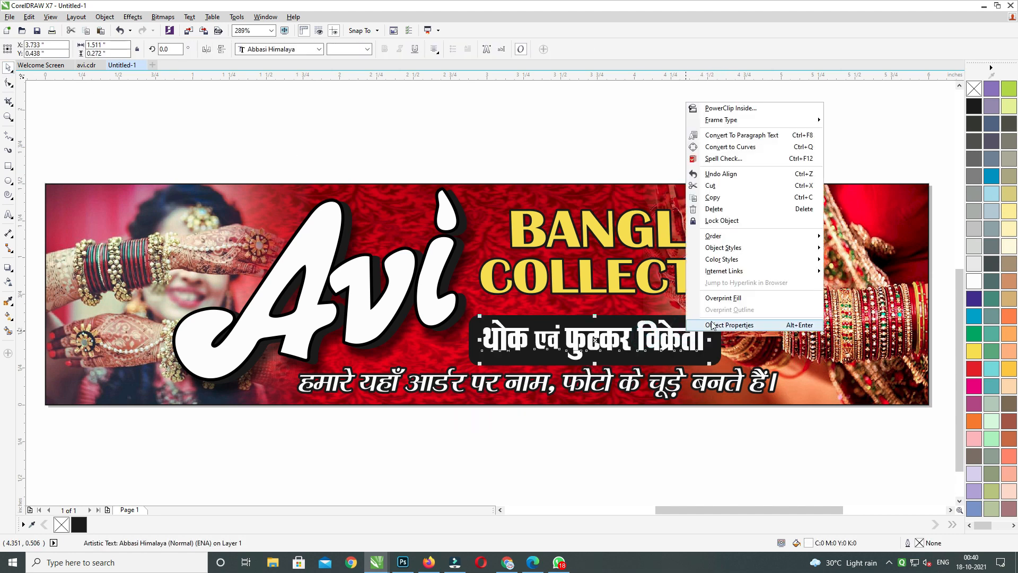
pyautogui.click(766, 105)
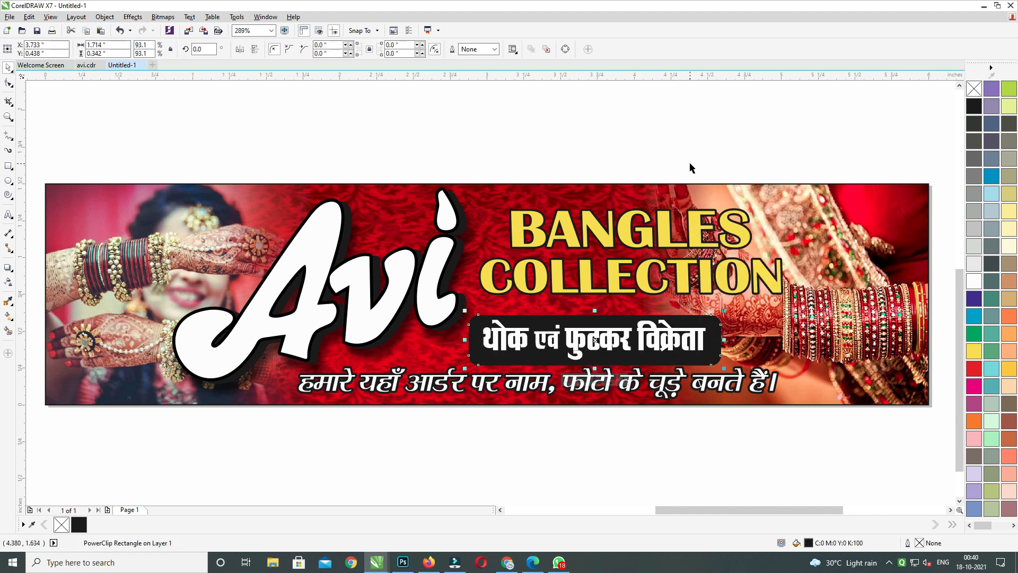
# Step: Move the black rounded rectangle up slightly and give it a 1 pt white outline with rounded corners
pyautogui.moveTo(696, 350); pyautogui.dragTo(688, 344)
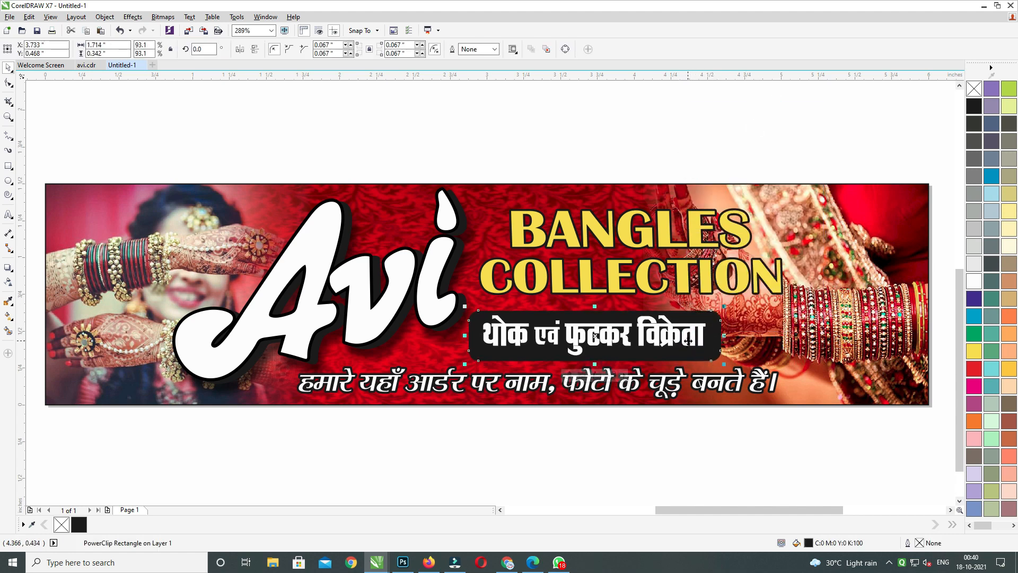
pyautogui.press('F12')
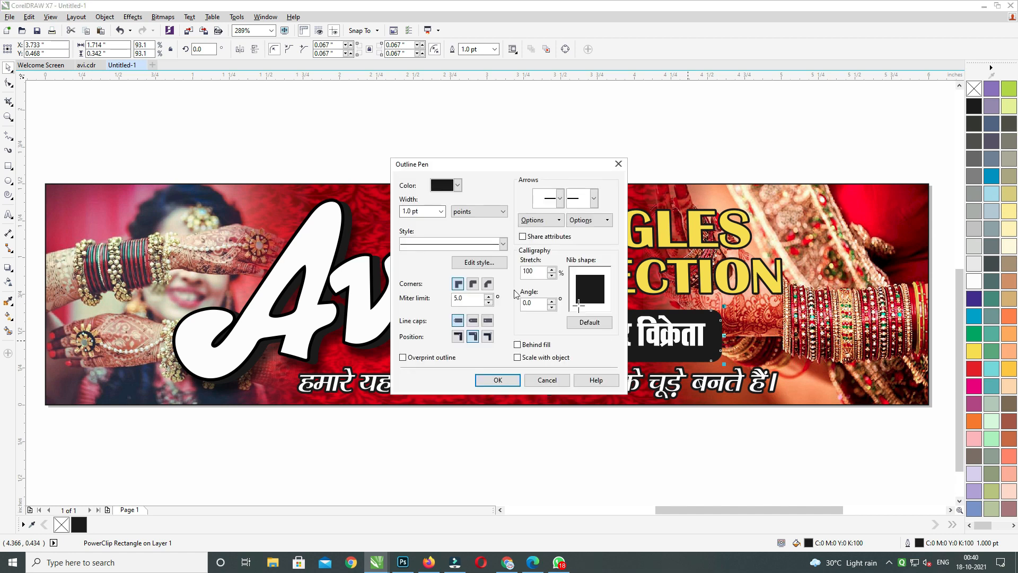
pyautogui.click(473, 284)
pyautogui.click(502, 379)
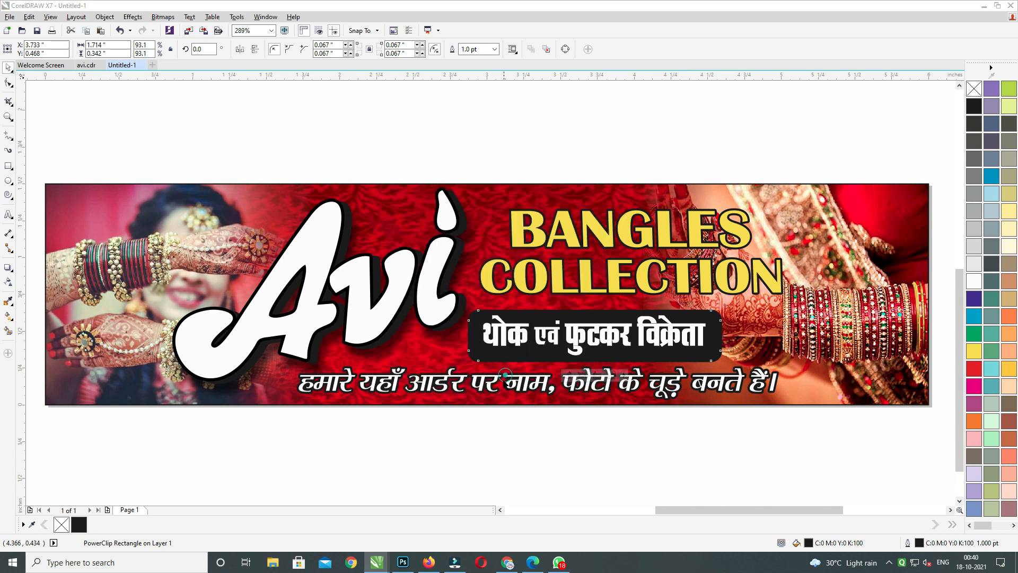
pyautogui.rightClick(978, 279)
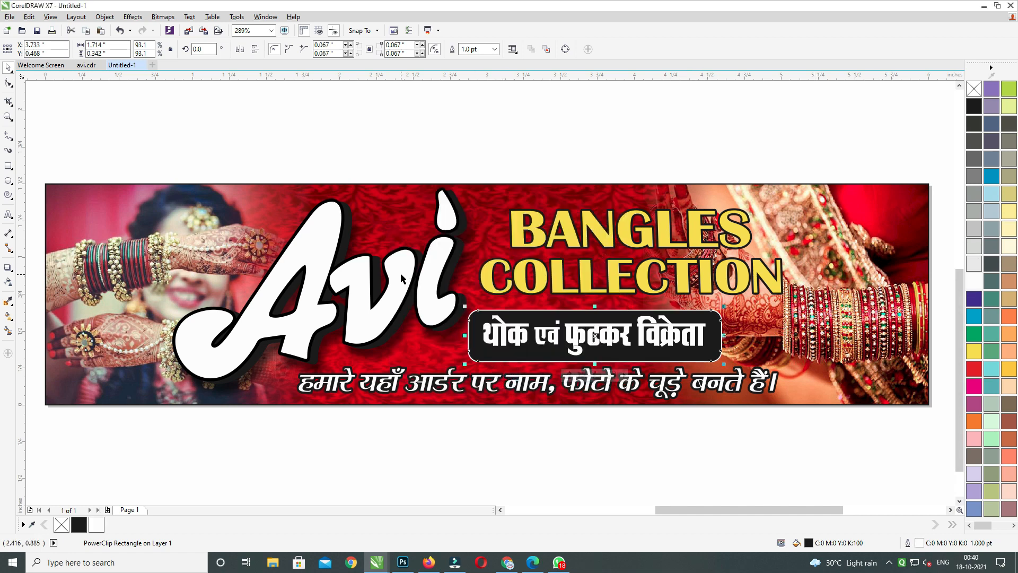
# Step: Add a drop shadow with opacity 55 and feathering 5 to the black rounded rectangle and group it
pyautogui.click(7, 267)
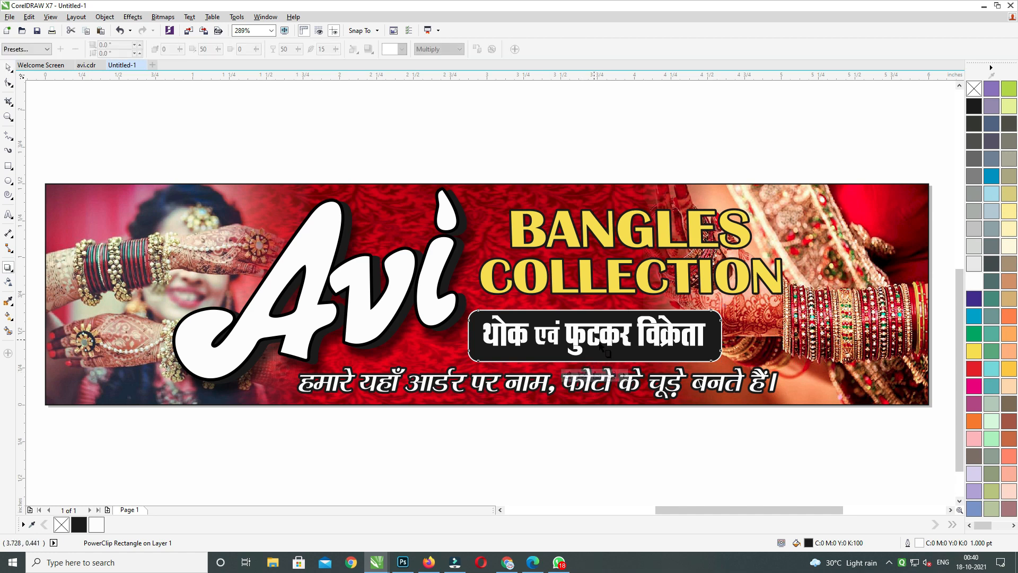
pyautogui.moveTo(595, 335); pyautogui.dragTo(621, 370)
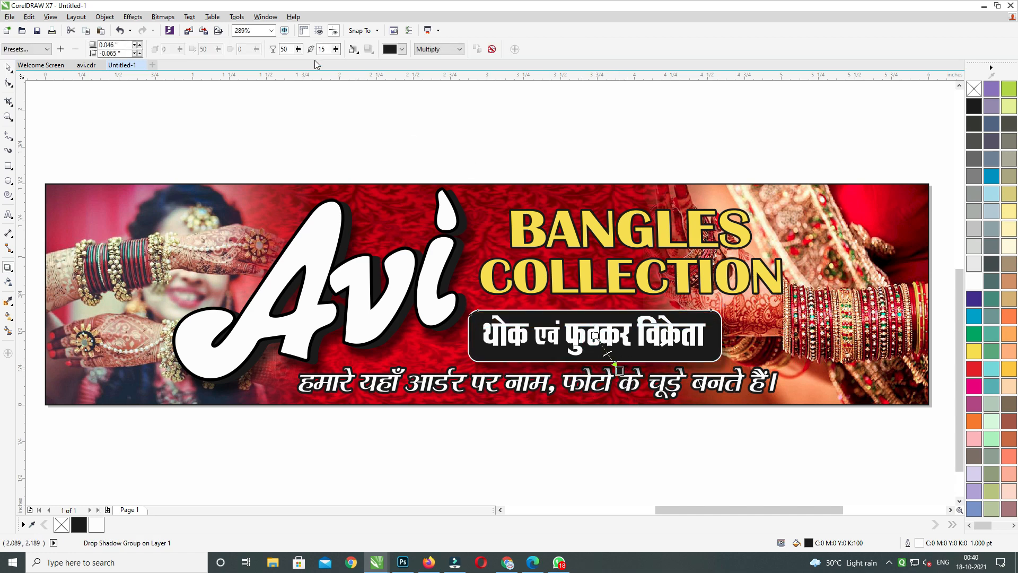
pyautogui.write('55')
pyautogui.press('Tab')
pyautogui.write('5')
pyautogui.press('Return')
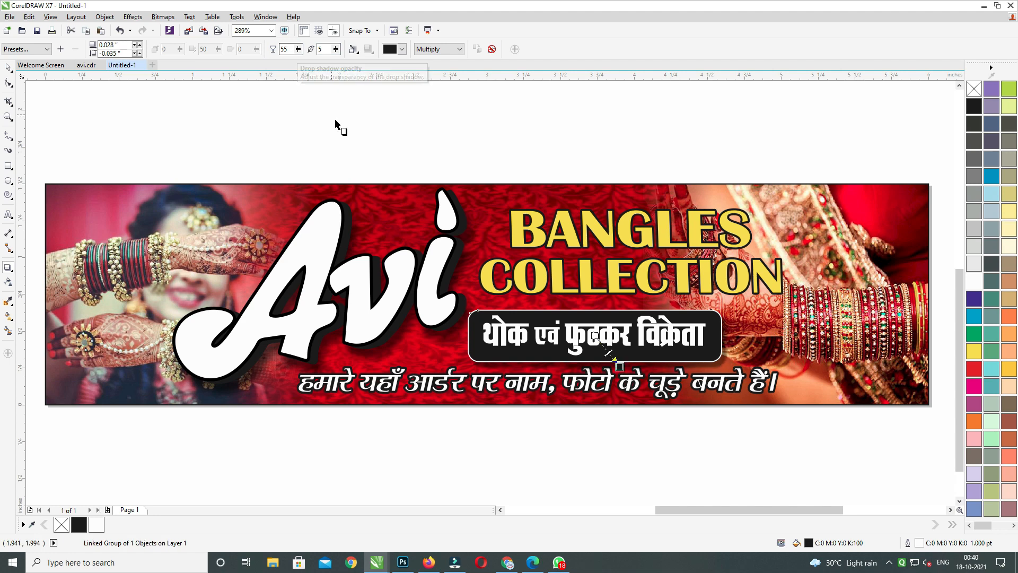
pyautogui.click(346, 142)
pyautogui.click(8, 67)
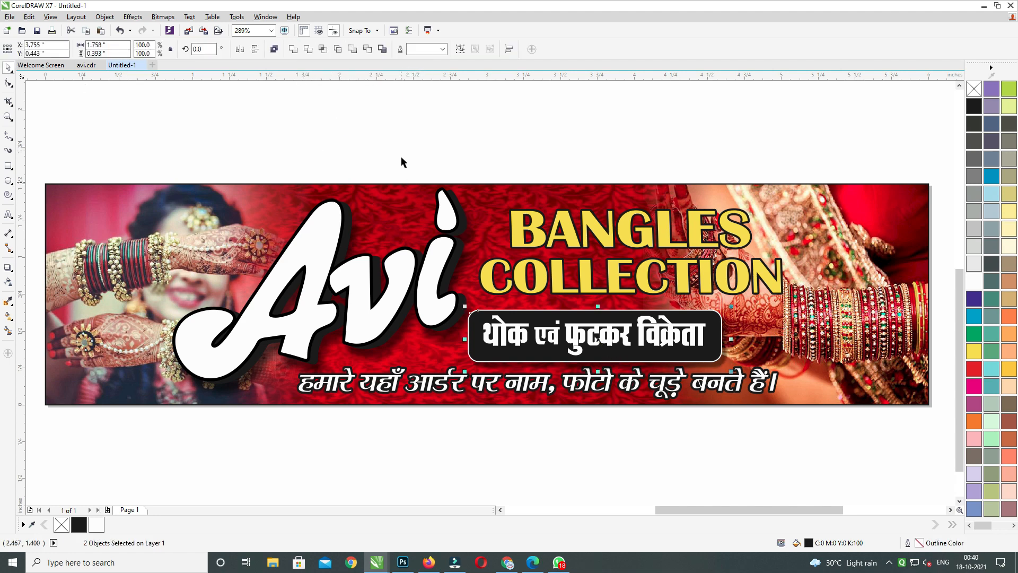
pyautogui.moveTo(401, 140); pyautogui.dragTo(742, 380)
pyautogui.hotkey('ctrl', 'g')
pyautogui.click(477, 144)
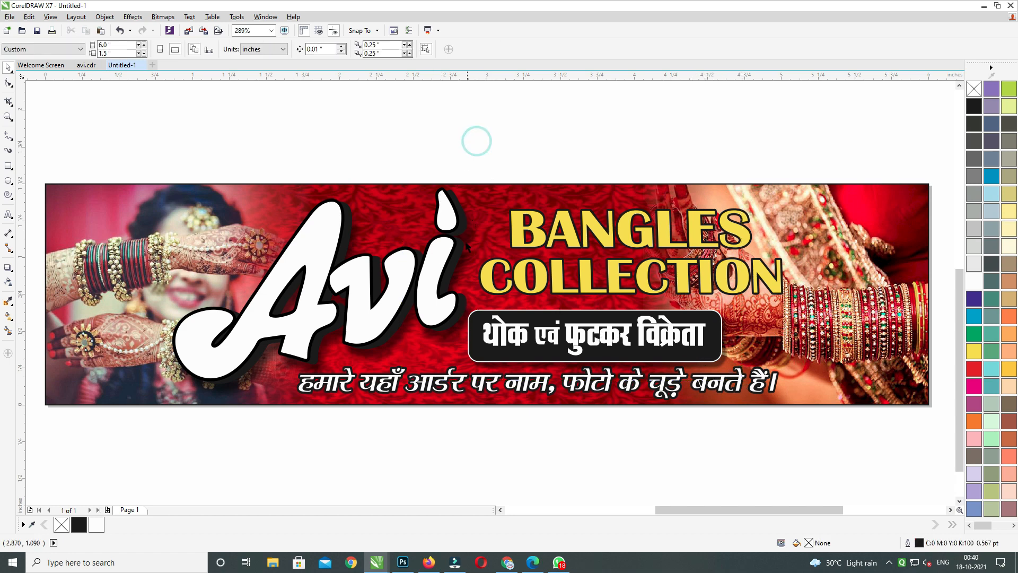
# Step: Ungroup the Avi logo and fill its black backing letters with C95 M95 Y45 K95
pyautogui.moveTo(463, 219); pyautogui.dragTo(471, 224)
pyautogui.hotkey('ctrl', 'z')
pyautogui.hotkey('ctrl', 'u')
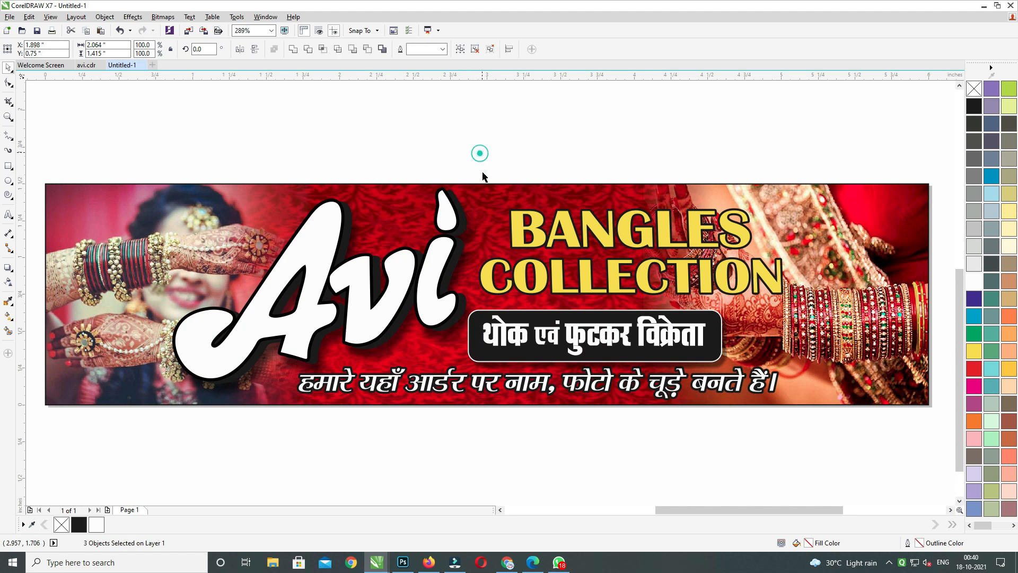
pyautogui.hotkey('ctrl', 'g')
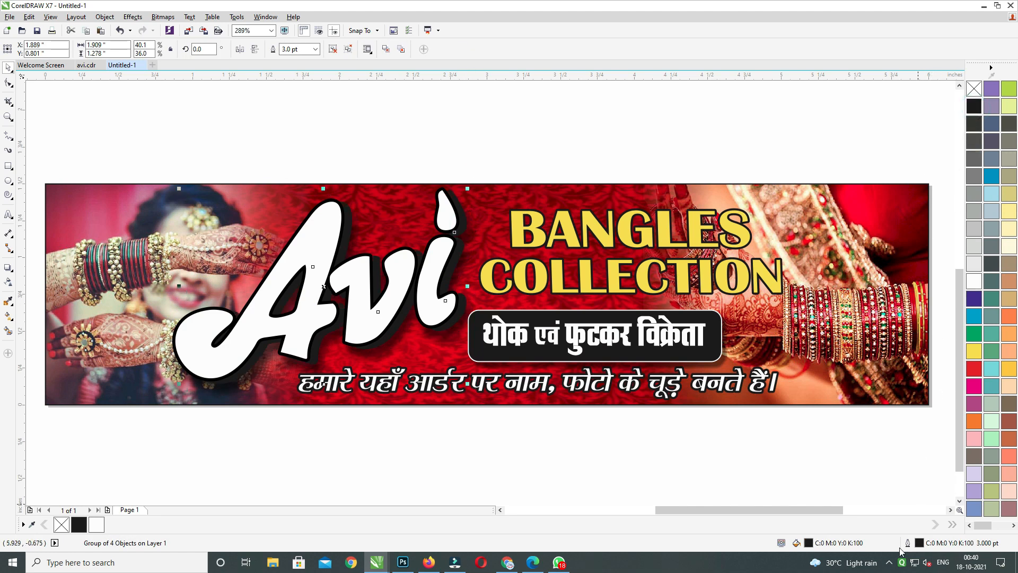
pyautogui.doubleClick(808, 542)
pyautogui.doubleClick(808, 544)
pyautogui.click(646, 286)
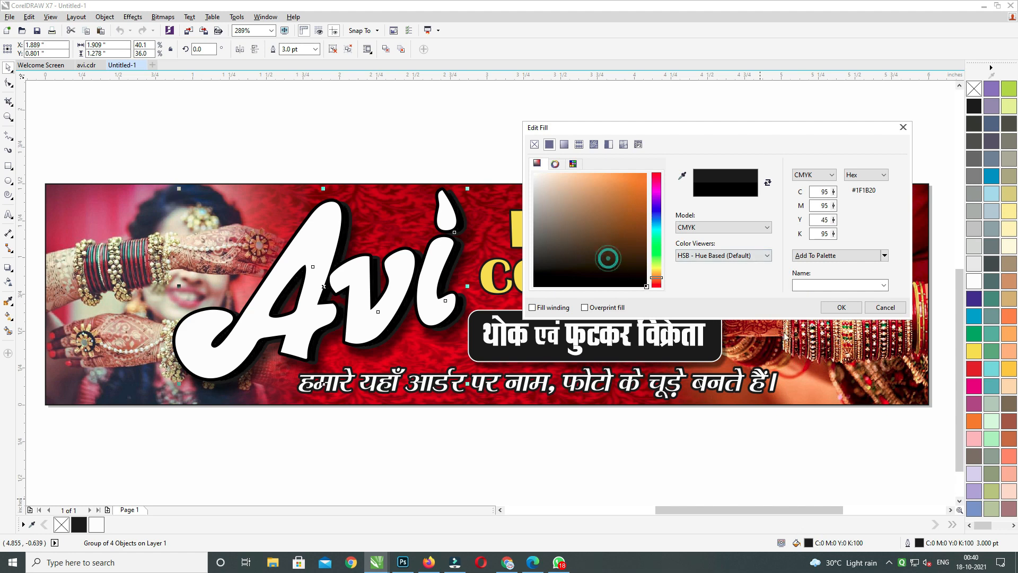
pyautogui.click(832, 312)
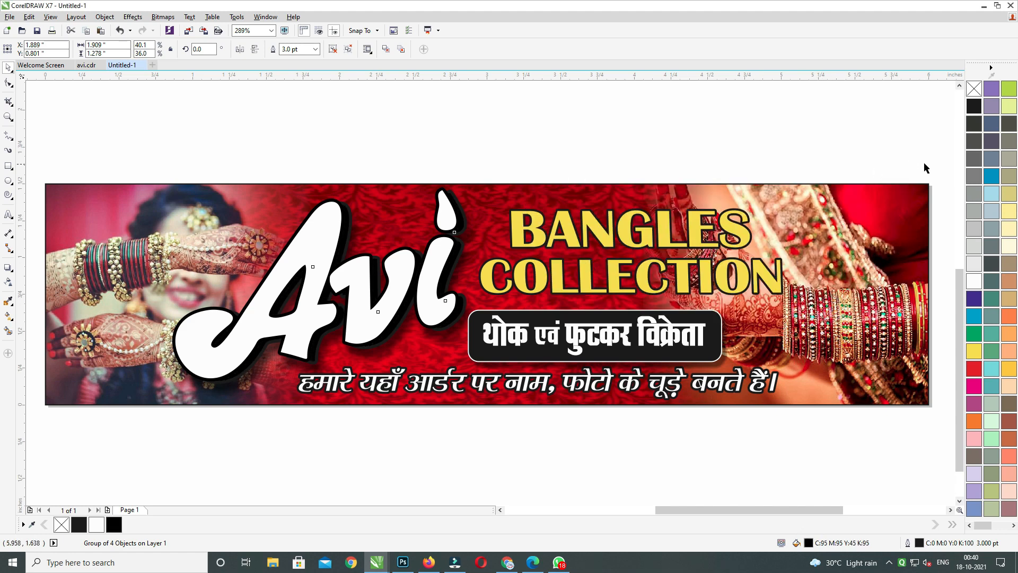
# Step: Try cyan, green and yellow outlines on the Avi logo's backing letters and undo the yellow one
pyautogui.rightClick(979, 314)
pyautogui.rightClick(974, 333)
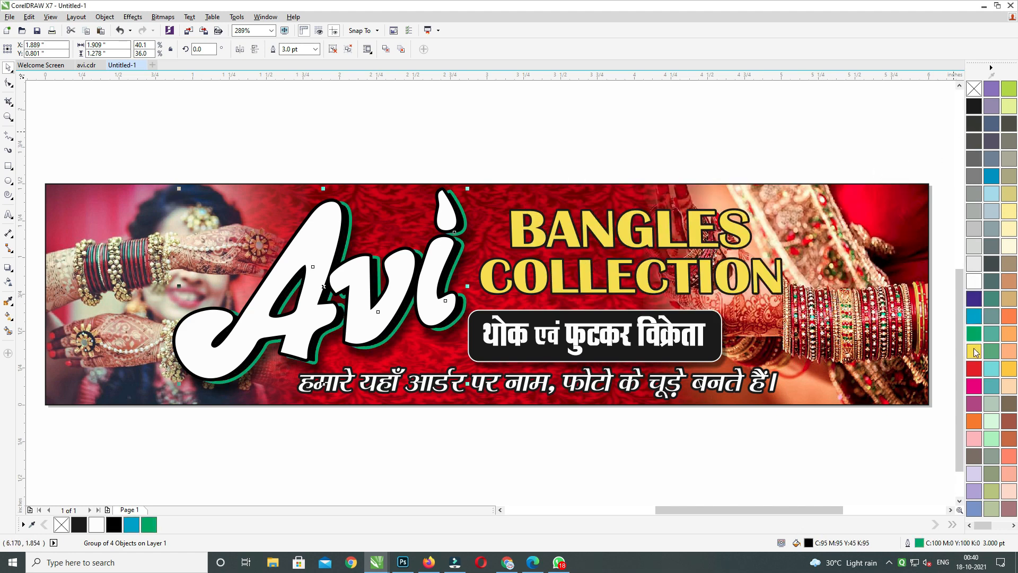
pyautogui.rightClick(981, 356)
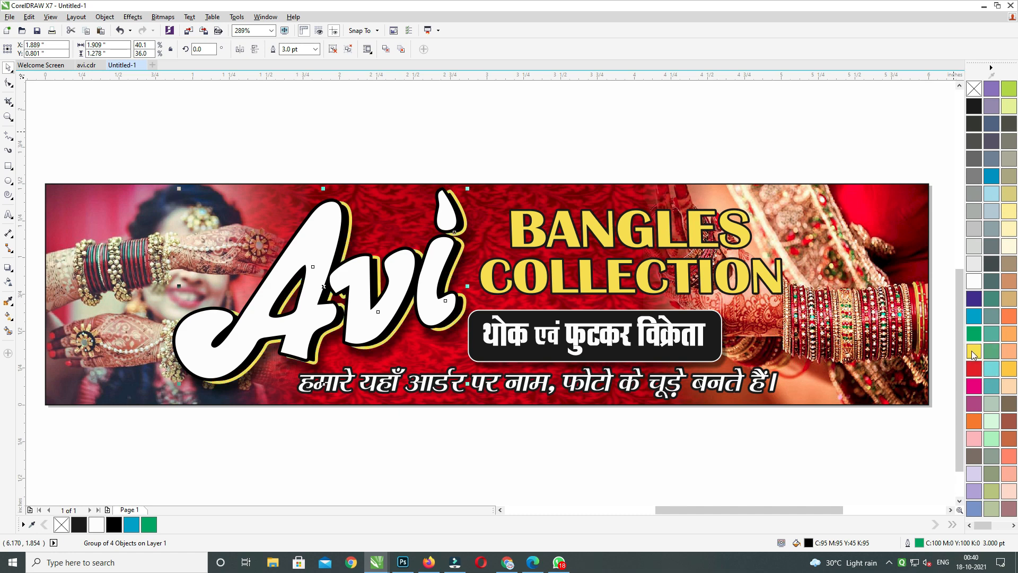
pyautogui.click(650, 152)
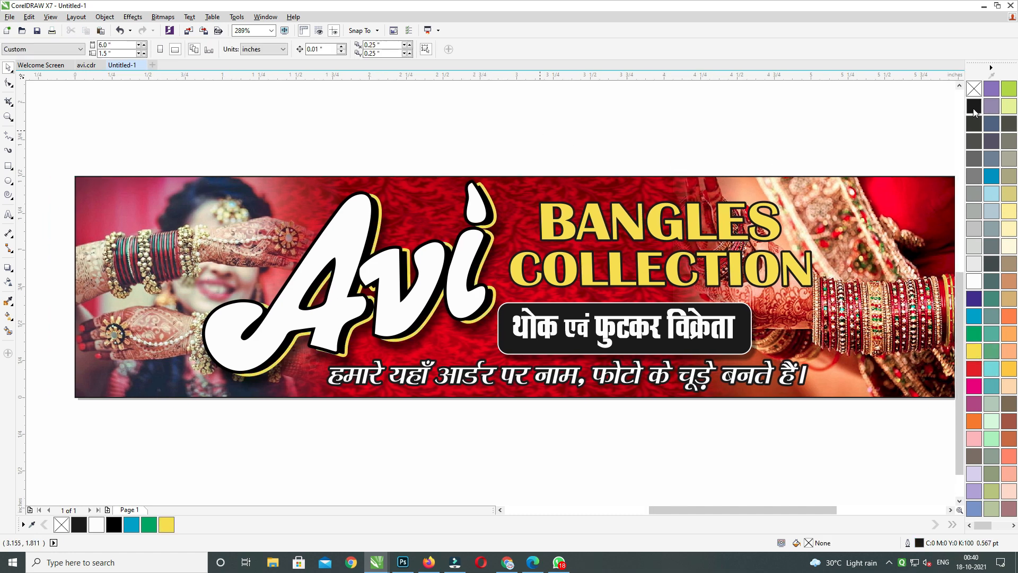
pyautogui.rightClick(974, 110)
pyautogui.press('Escape')
pyautogui.hotkey('ctrl', 'z')
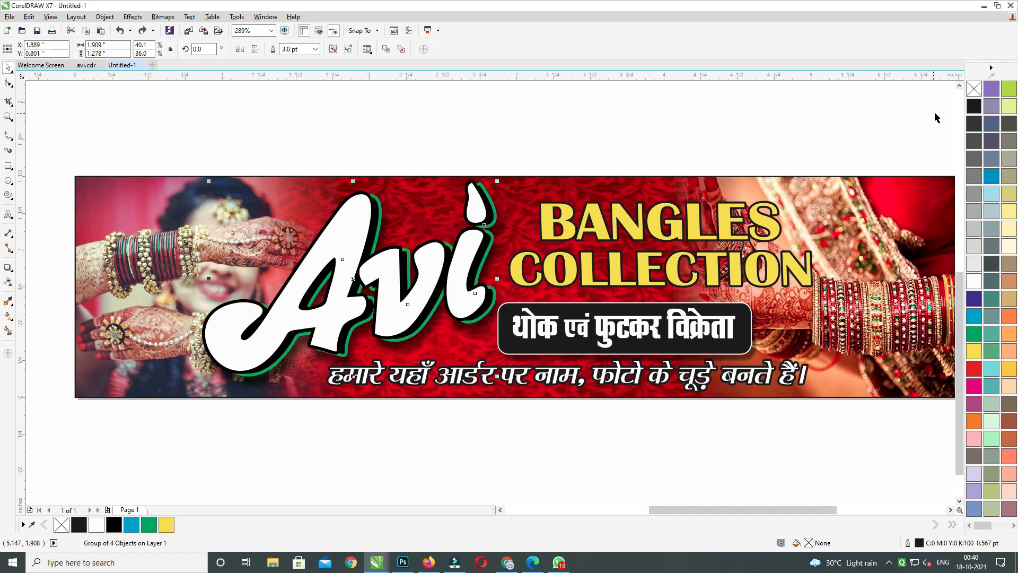
# Step: Try black, red and magenta outlines on the Avi logo's backing letters
pyautogui.rightClick(978, 108)
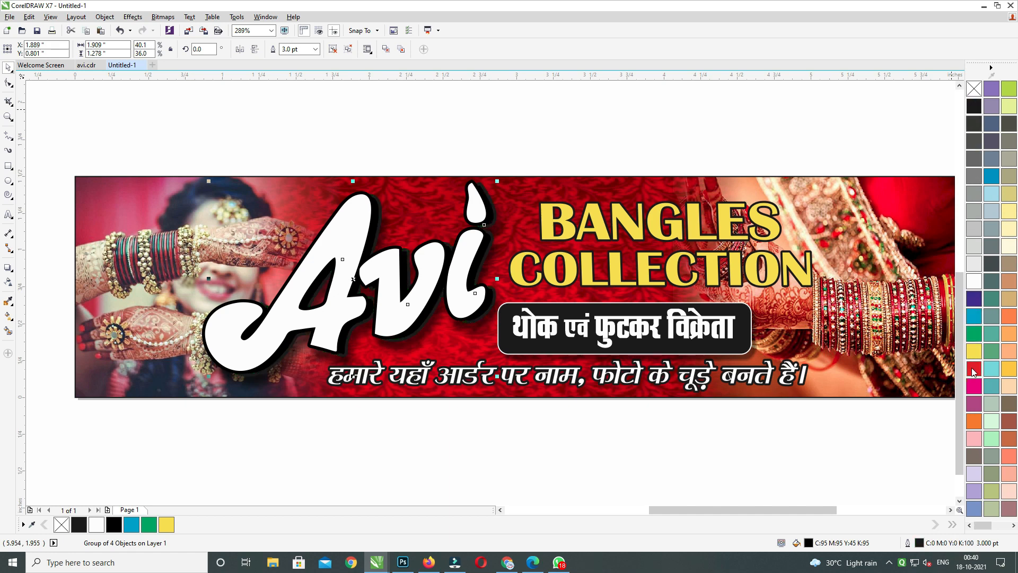
pyautogui.rightClick(975, 371)
pyautogui.rightClick(978, 384)
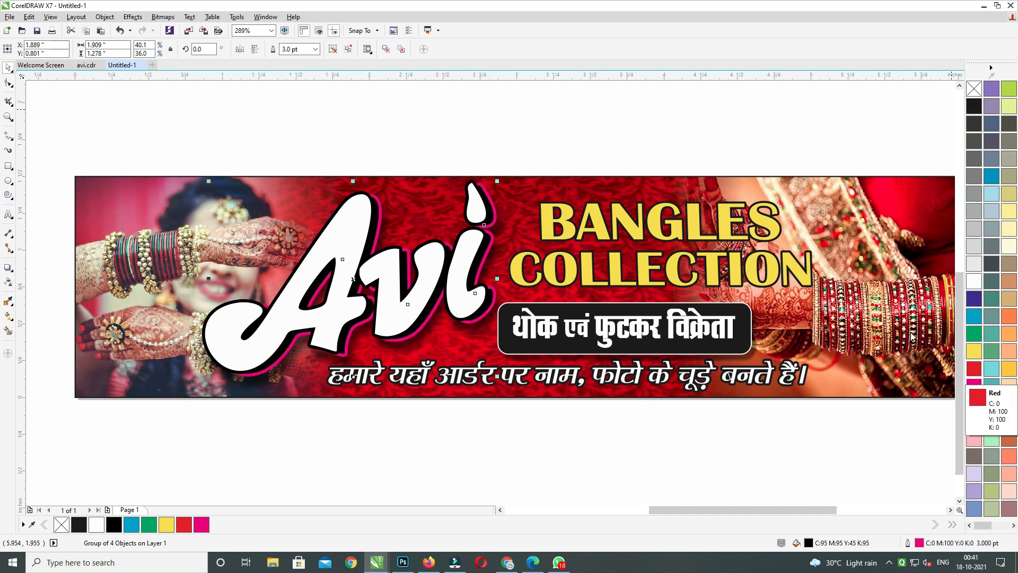
pyautogui.click(549, 154)
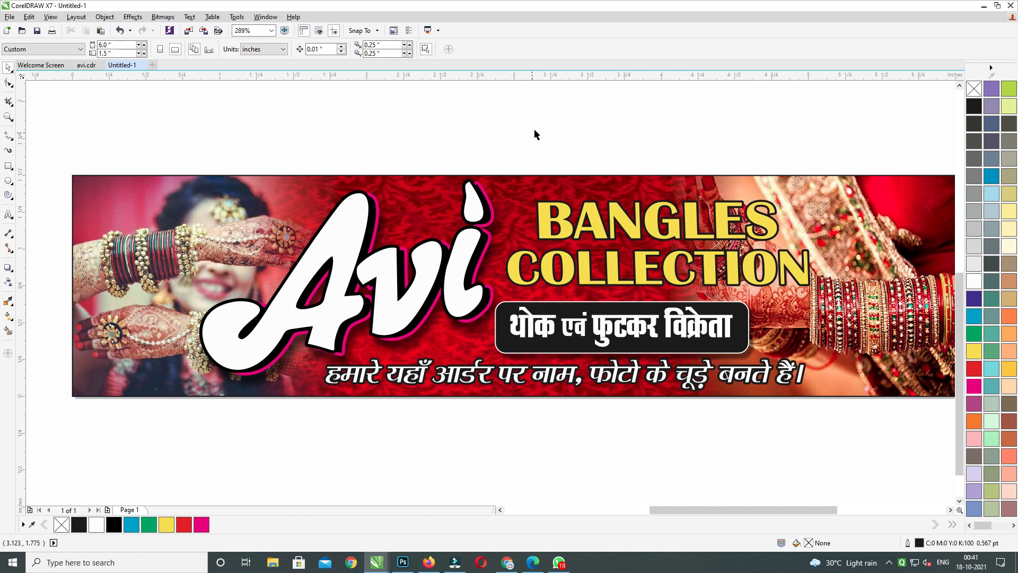
pyautogui.hscroll(3, 432, 127)
pyautogui.click(524, 225)
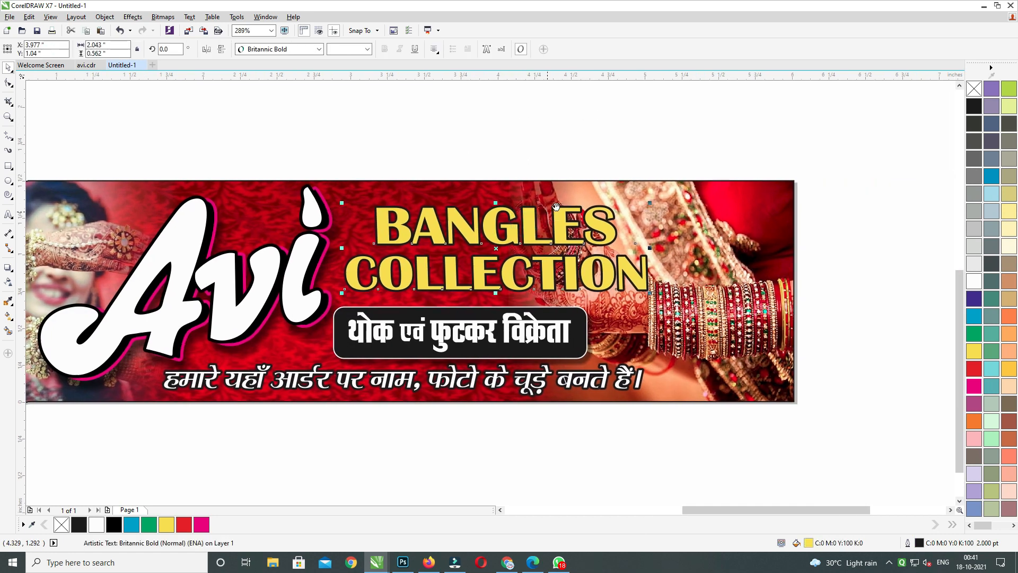
pyautogui.moveTo(529, 122); pyautogui.dragTo(495, 140)
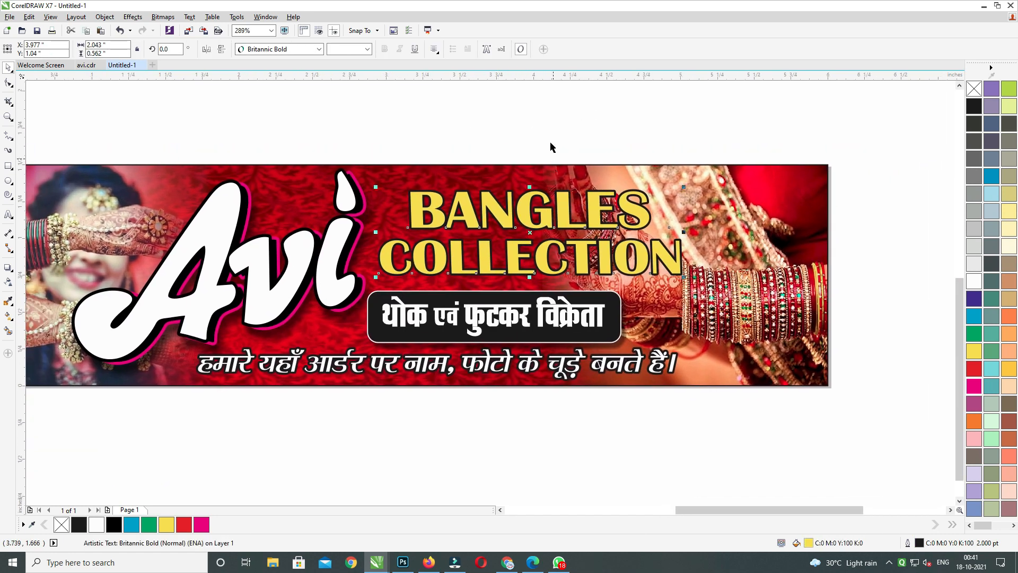
# Step: Compare red, magenta and orange outlines on the Avi logo's backing letters, and settle on golden yellow (C0 M20 Y100 K0)
pyautogui.click(365, 203)
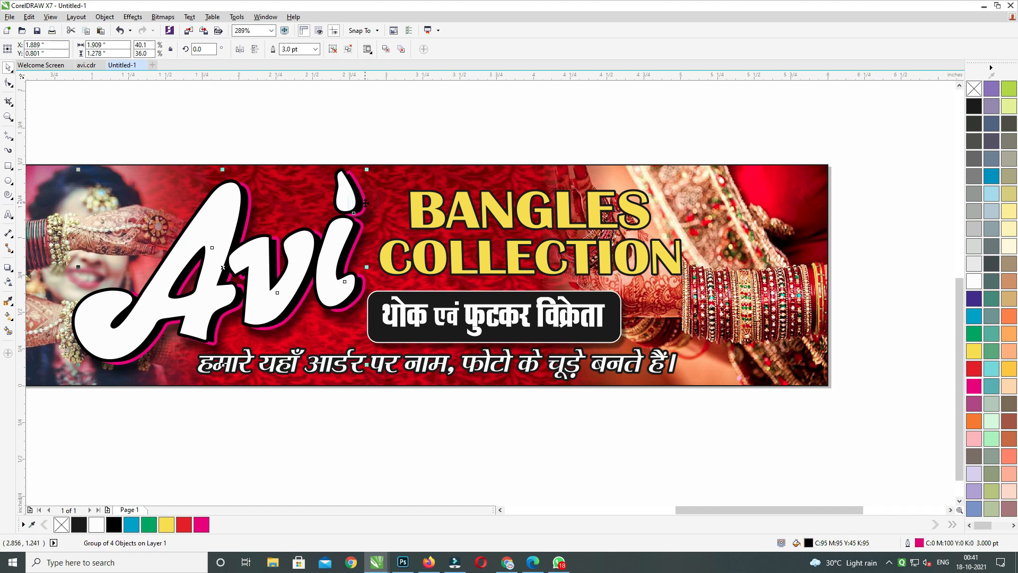
pyautogui.rightClick(978, 371)
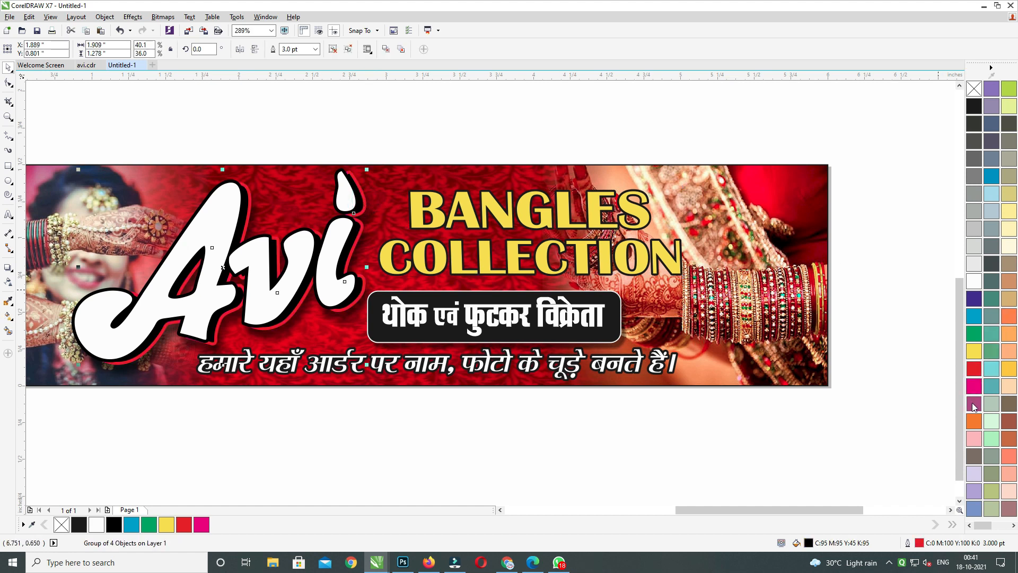
pyautogui.rightClick(980, 386)
pyautogui.rightClick(978, 373)
pyautogui.rightClick(975, 422)
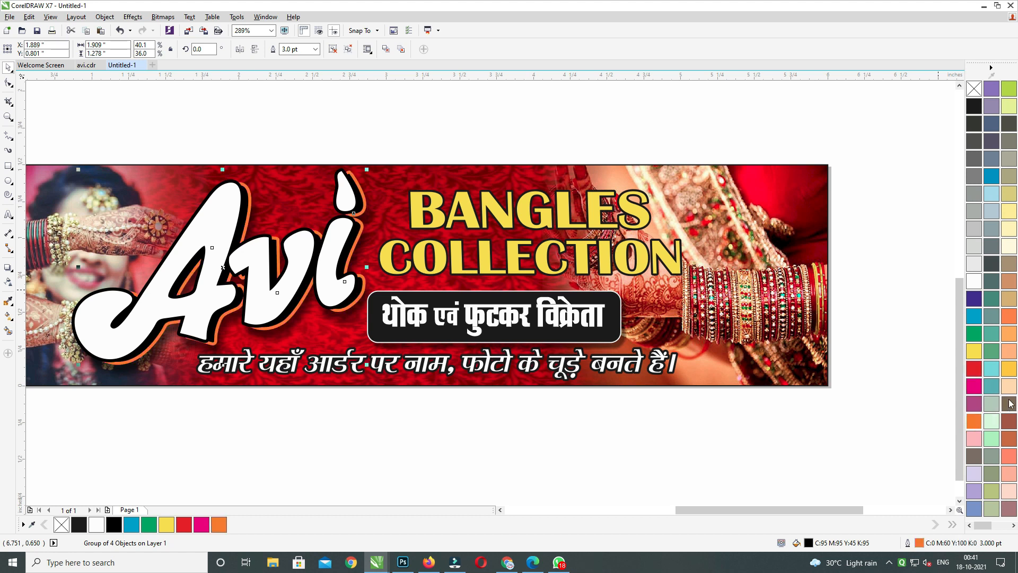
pyautogui.rightClick(1009, 374)
pyautogui.scroll(1, 564, 215)
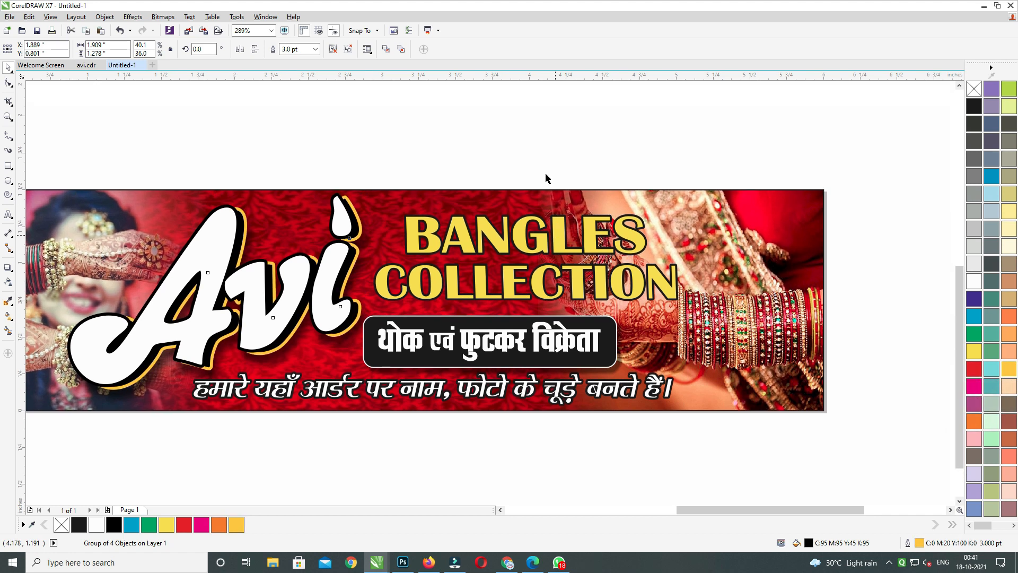
pyautogui.click(532, 149)
# Step: Duplicate the BANGLES COLLECTION title, fill the copy with black and place it behind the yellow title, offset slightly right and down
pyautogui.moveTo(390, 139); pyautogui.dragTo(402, 246)
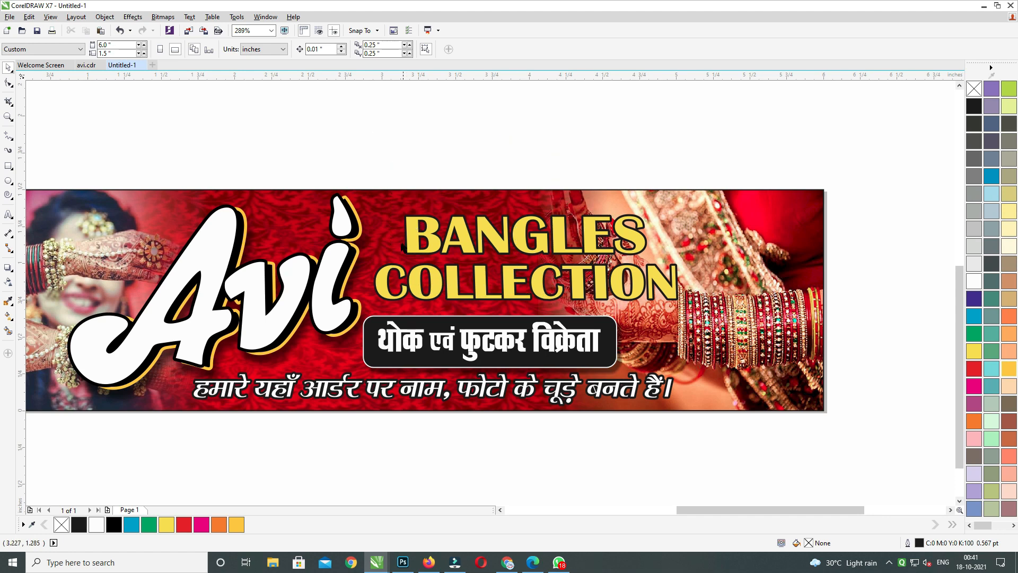
pyautogui.moveTo(400, 182); pyautogui.dragTo(642, 297)
pyautogui.click(619, 247)
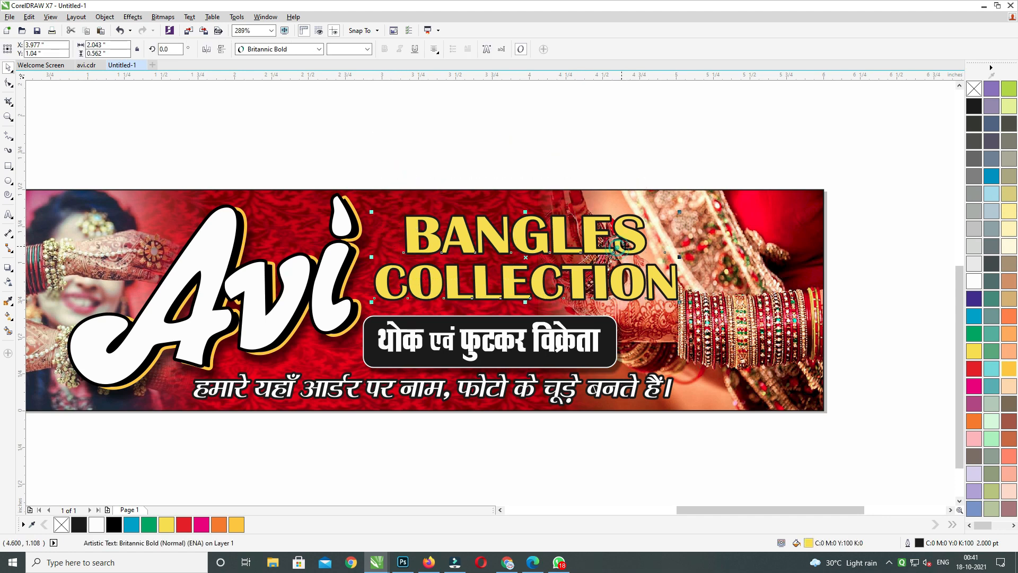
pyautogui.moveTo(641, 238); pyautogui.dragTo(645, 241)
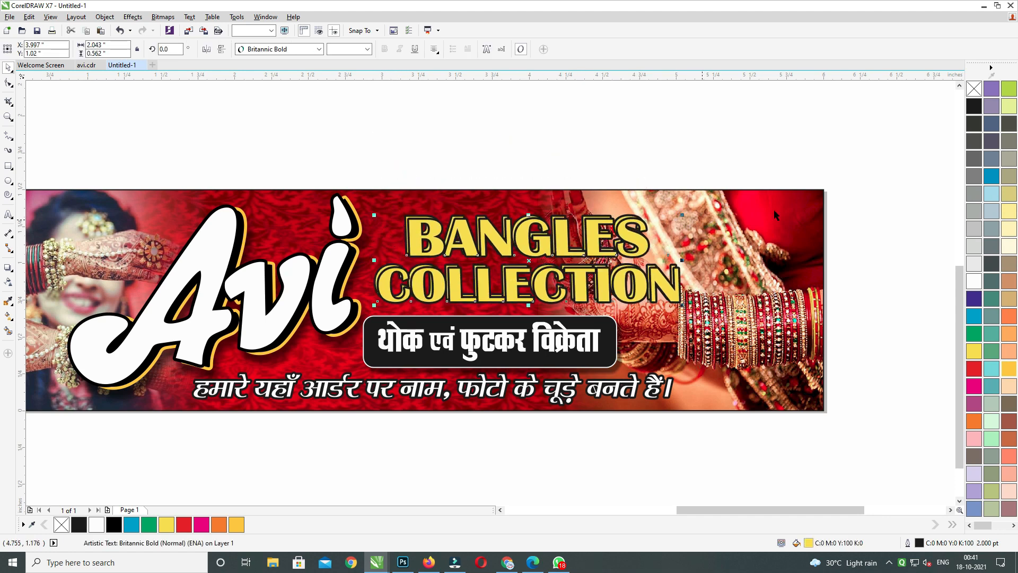
pyautogui.click(975, 106)
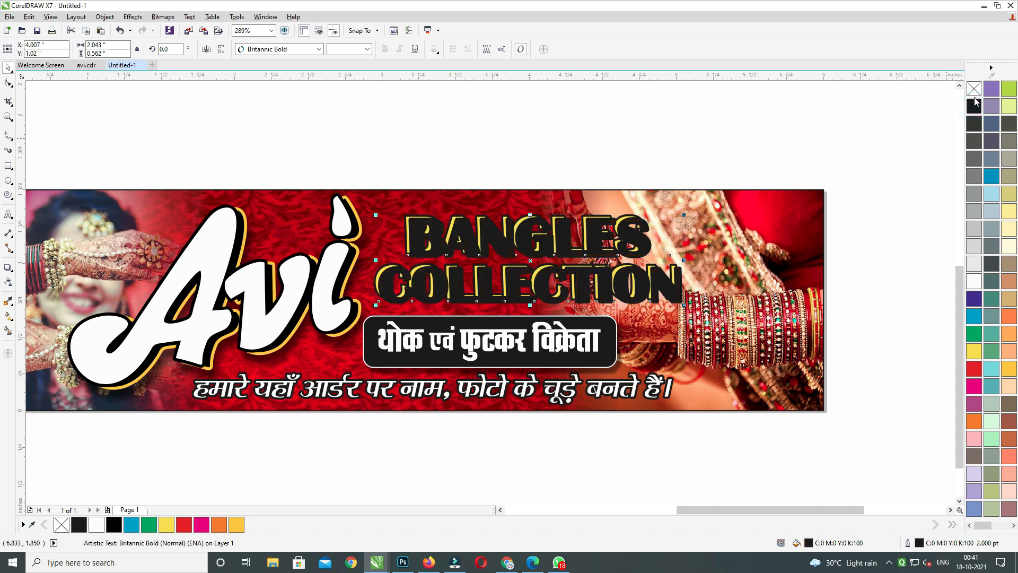
pyautogui.hotkey('ctrl', 'pagedown')
pyautogui.press('Left')
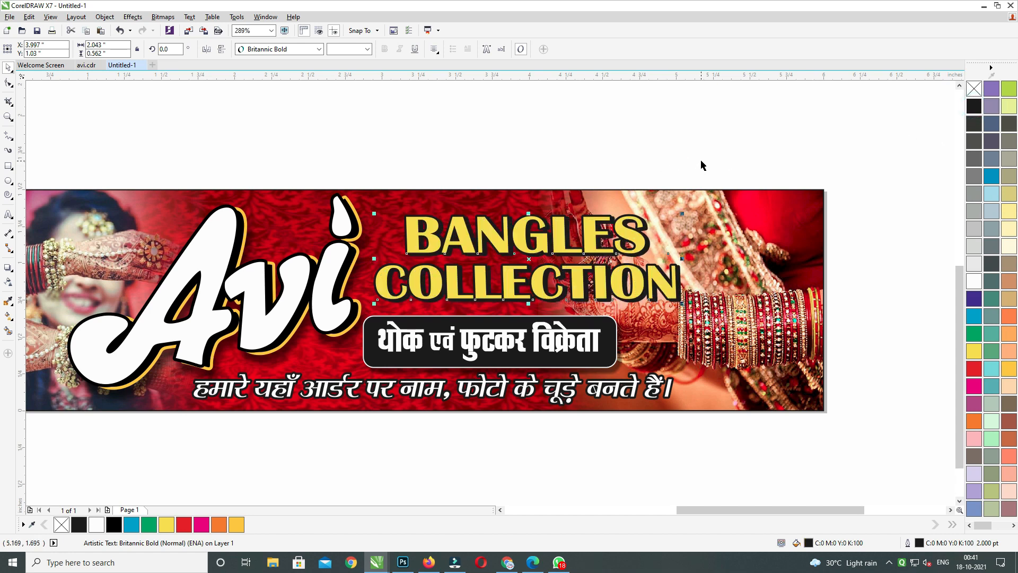
# Step: Group the yellow BANGLES COLLECTION title with its black copy and nudge the group about 0.05 inch to the right
pyautogui.moveTo(741, 170); pyautogui.dragTo(321, 330)
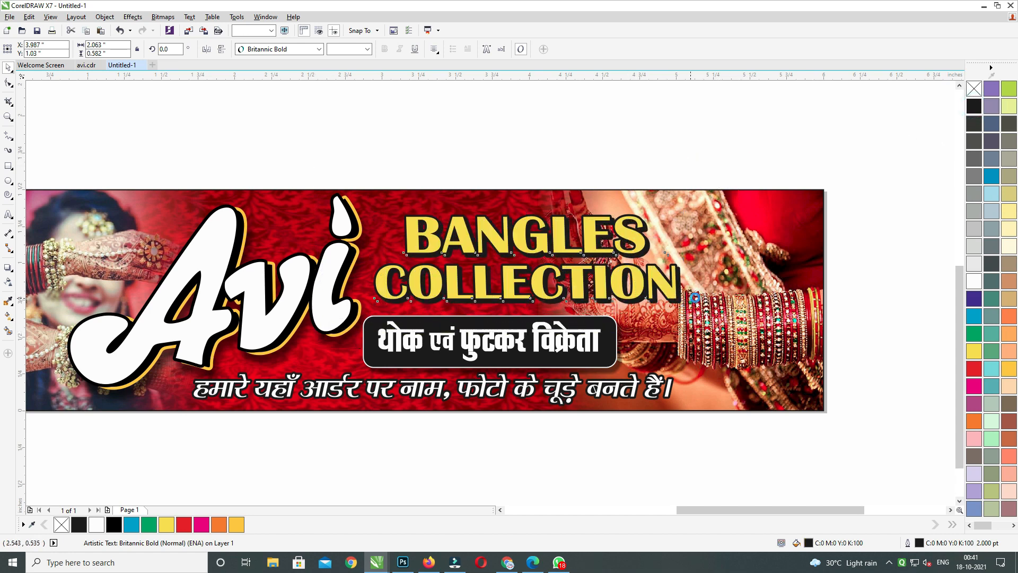
pyautogui.hotkey('ctrl', 'g')
pyautogui.press('Right')
pyautogui.press('Right')
pyautogui.press('Right')
pyautogui.press('Right')
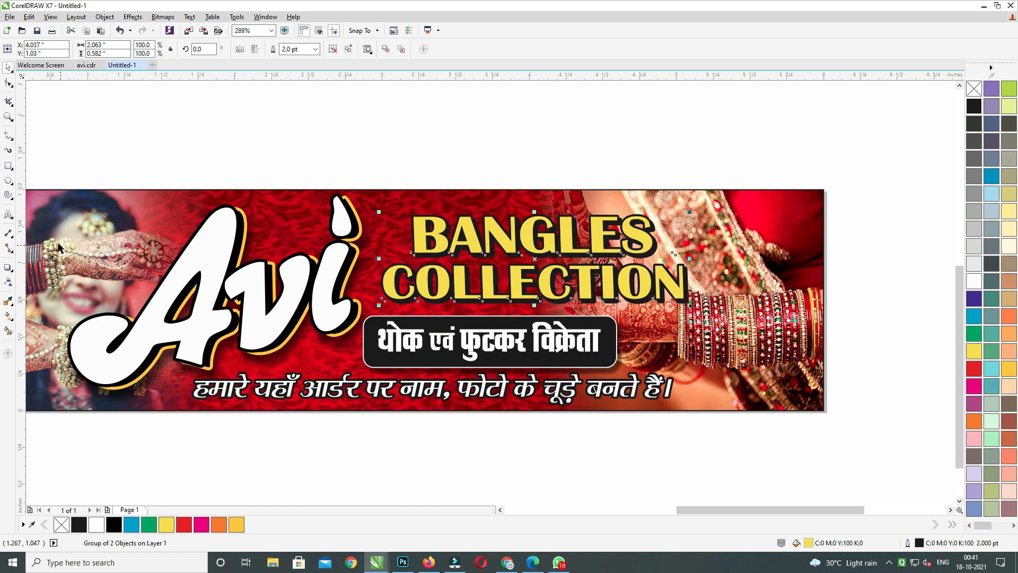
# Step: Add a black drop shadow to the grouped BANGLES COLLECTION title, cast down and right, with opacity 75 and feathering 5
pyautogui.click(6, 269)
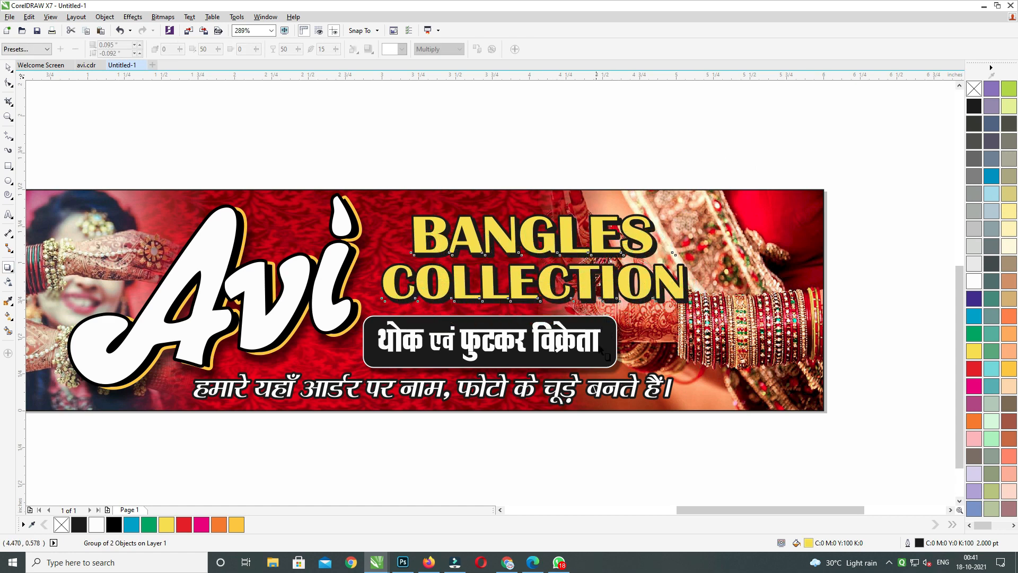
pyautogui.moveTo(534, 259); pyautogui.dragTo(594, 317)
pyautogui.click(286, 49)
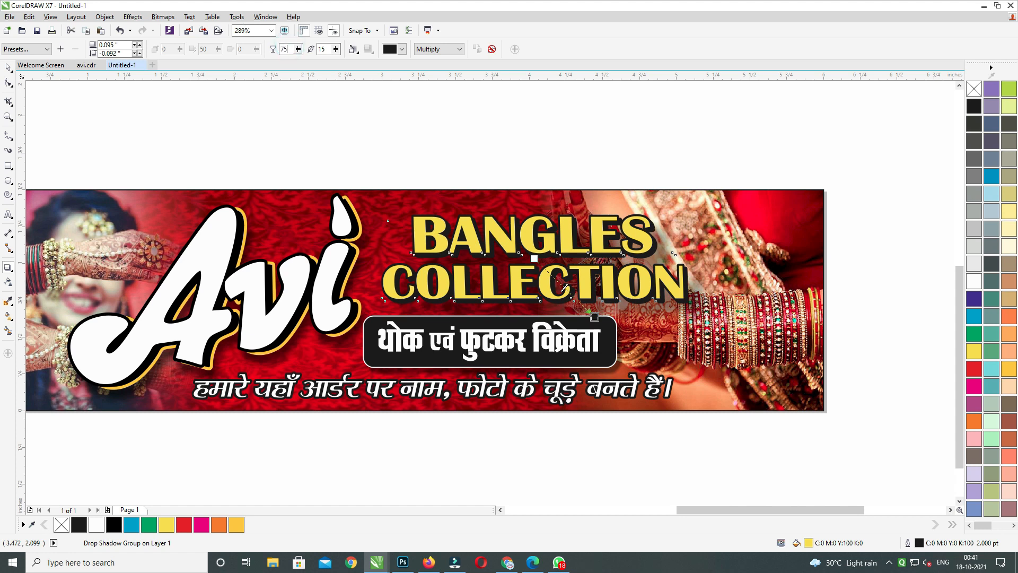
pyautogui.write('75')
pyautogui.press('Return')
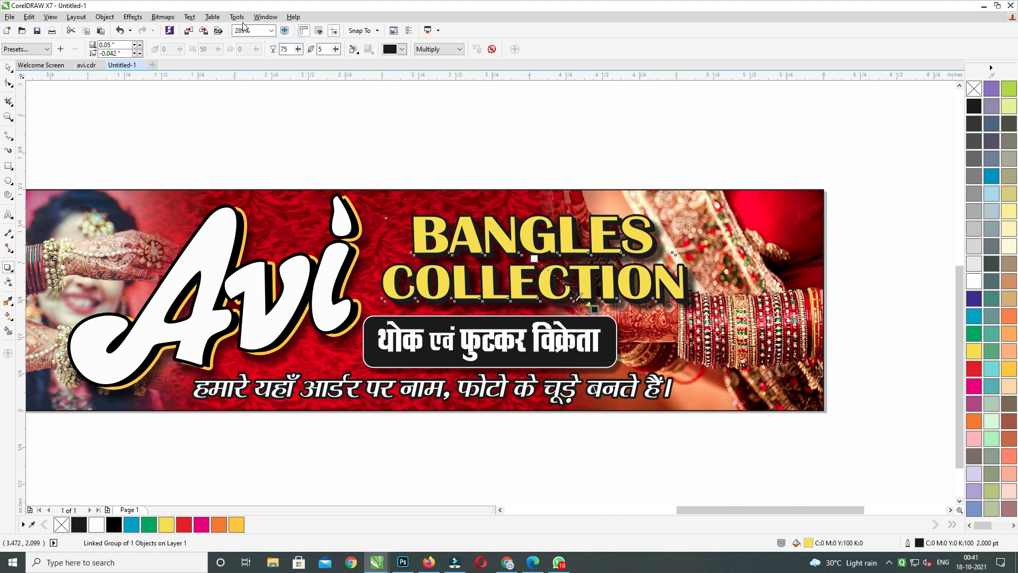
pyautogui.click(8, 67)
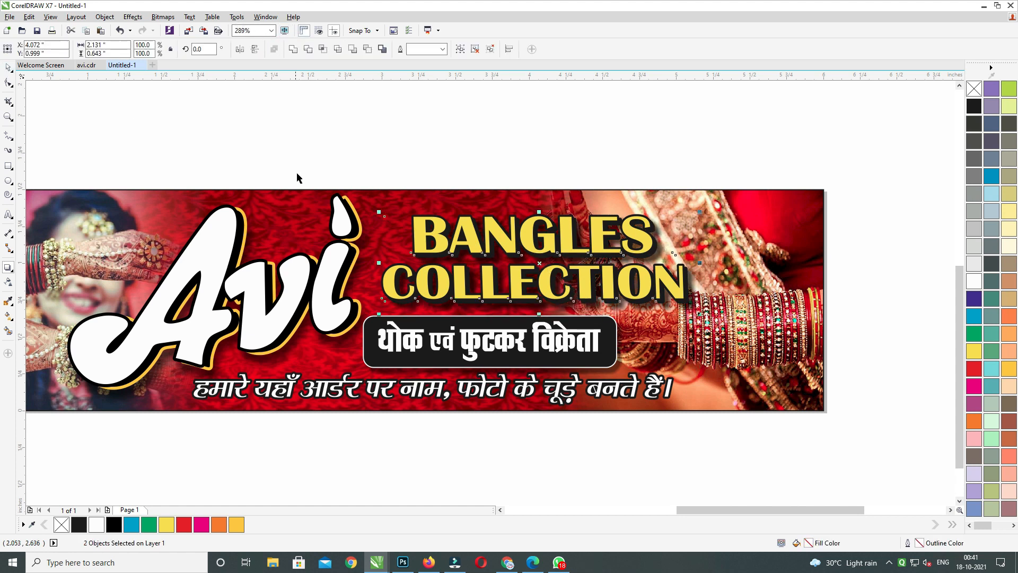
# Step: Nudge the BANGLES COLLECTION title together with its shadow about 0.03 inch to the left
pyautogui.moveTo(295, 175); pyautogui.dragTo(736, 316)
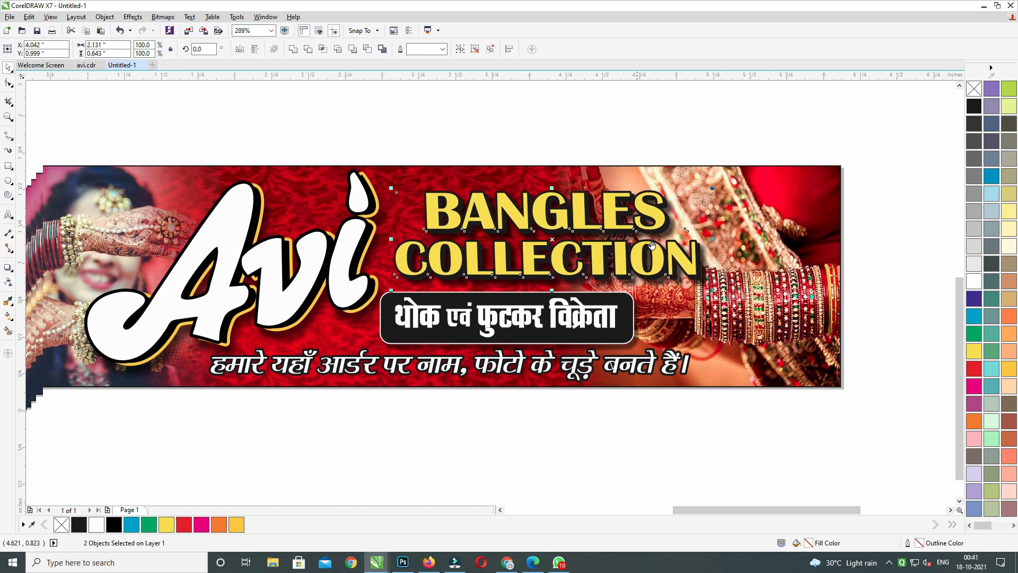
pyautogui.scroll(-2, 402, 312)
pyautogui.click(424, 344)
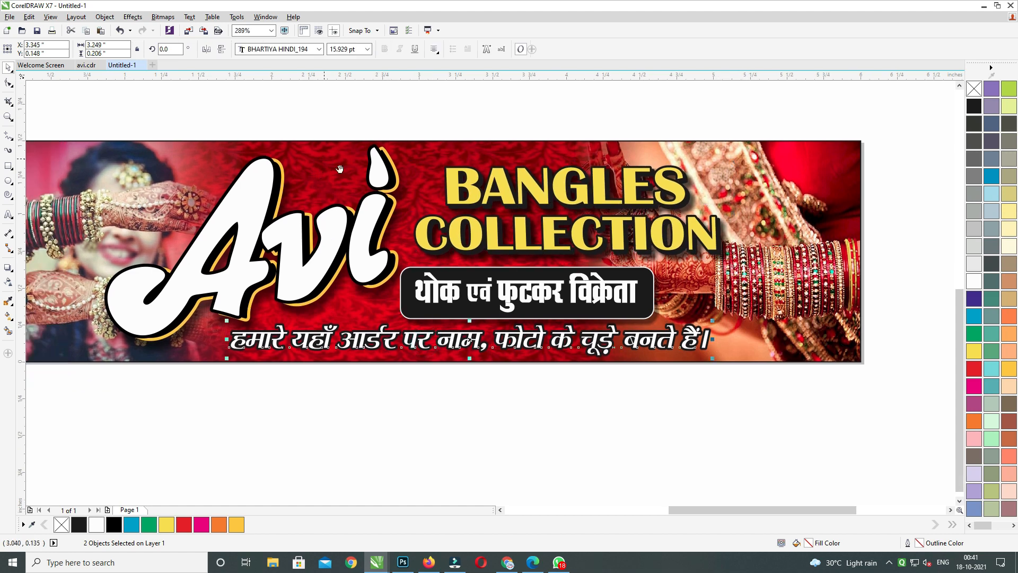
# Step: Group the Avi logo, title, black label and Hindi tagline, and PowerClip the group inside the 6 x 1.5 inch banner rectangle
pyautogui.scroll(1, 425, 344)
pyautogui.moveTo(129, 129); pyautogui.dragTo(818, 425)
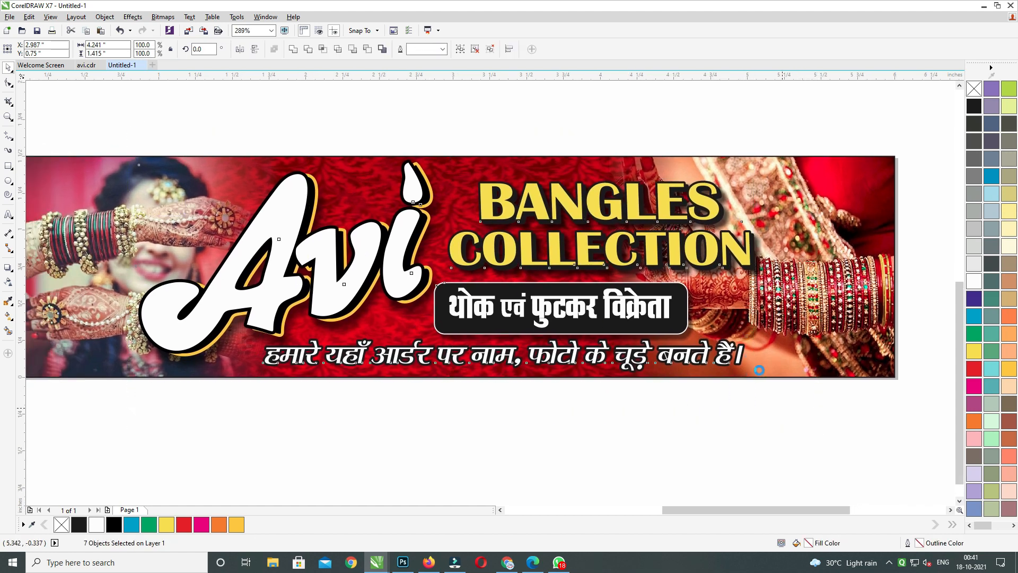
pyautogui.rightClick(664, 241)
pyautogui.click(693, 248)
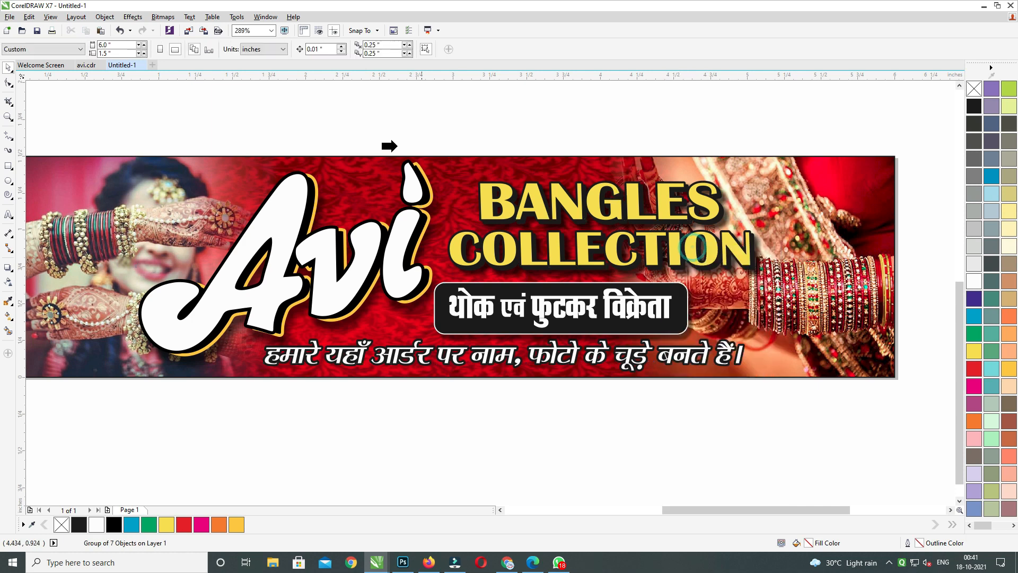
pyautogui.moveTo(393, 179); pyautogui.dragTo(458, 165)
pyautogui.click(459, 298)
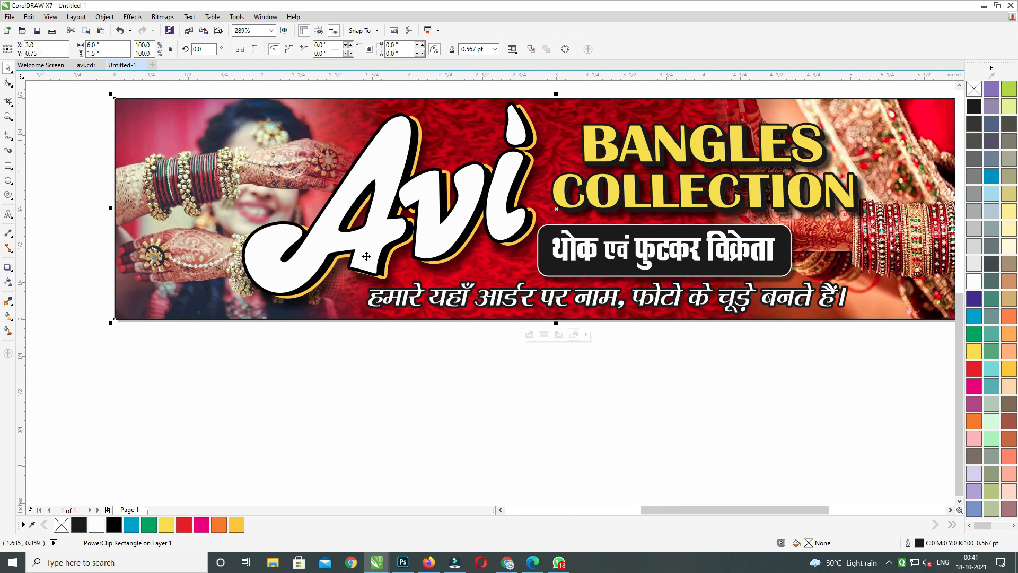
pyautogui.moveTo(366, 256); pyautogui.dragTo(300, 298)
pyautogui.moveTo(686, 264); pyautogui.dragTo(603, 259)
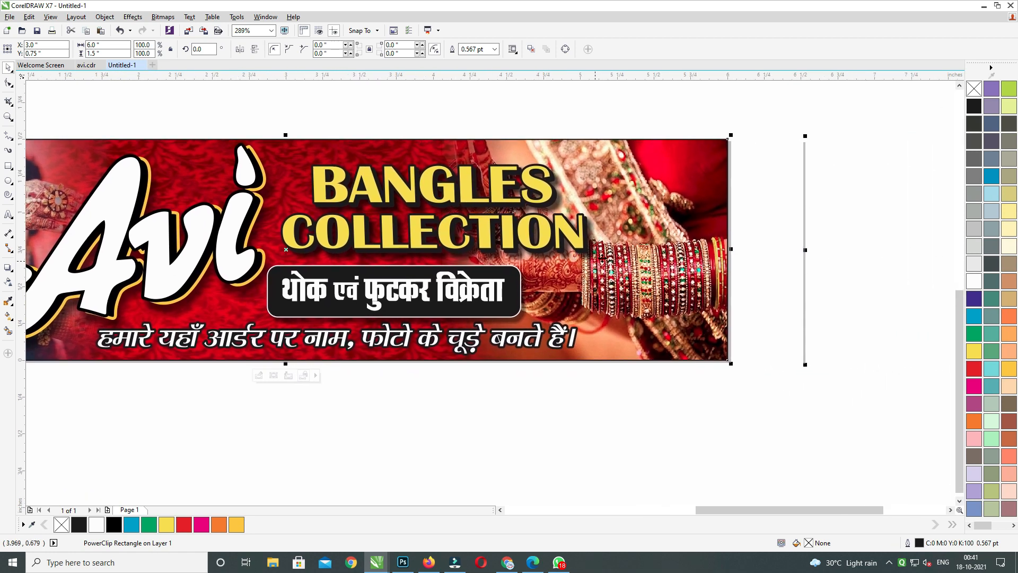
pyautogui.click(700, 428)
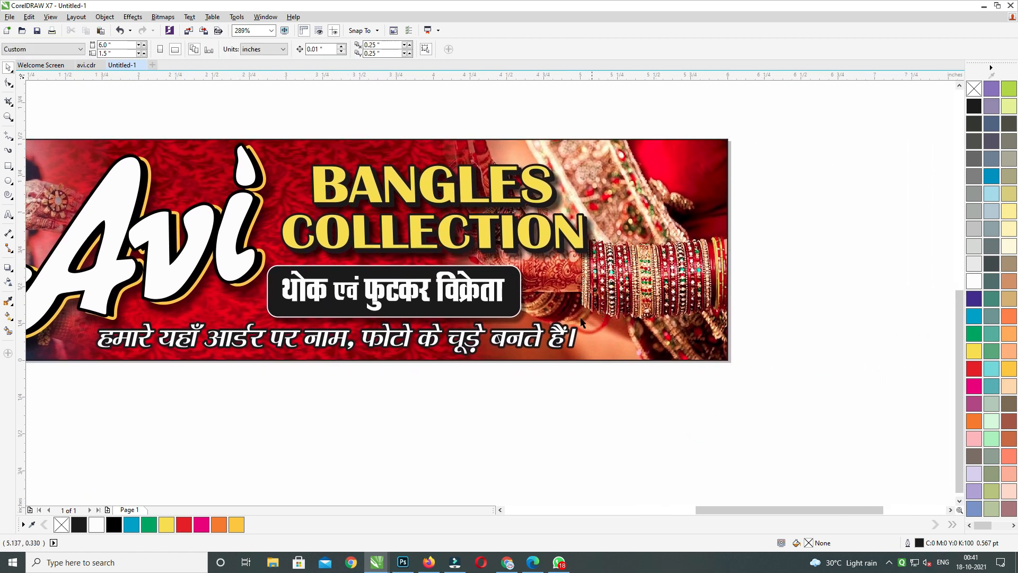
# Step: Open the banner's PowerClip contents for editing and move the Hindi tagline about 0.17 inch left and 0.01 inch down
pyautogui.click(552, 341)
pyautogui.moveTo(546, 339); pyautogui.dragTo(681, 311)
pyautogui.keyDown('ctrl'); pyautogui.click(641, 310); pyautogui.keyUp('ctrl')
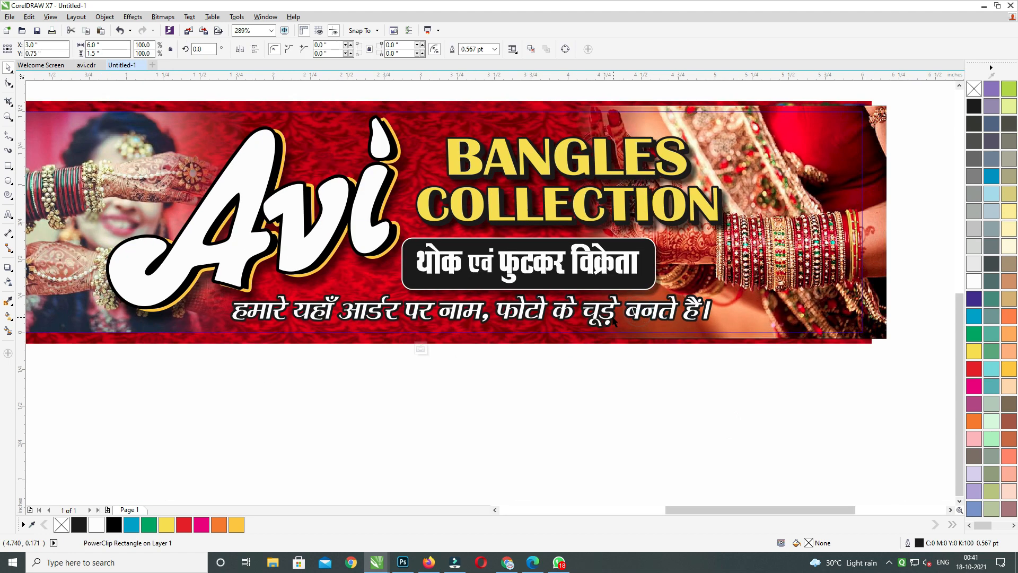
pyautogui.click(607, 318)
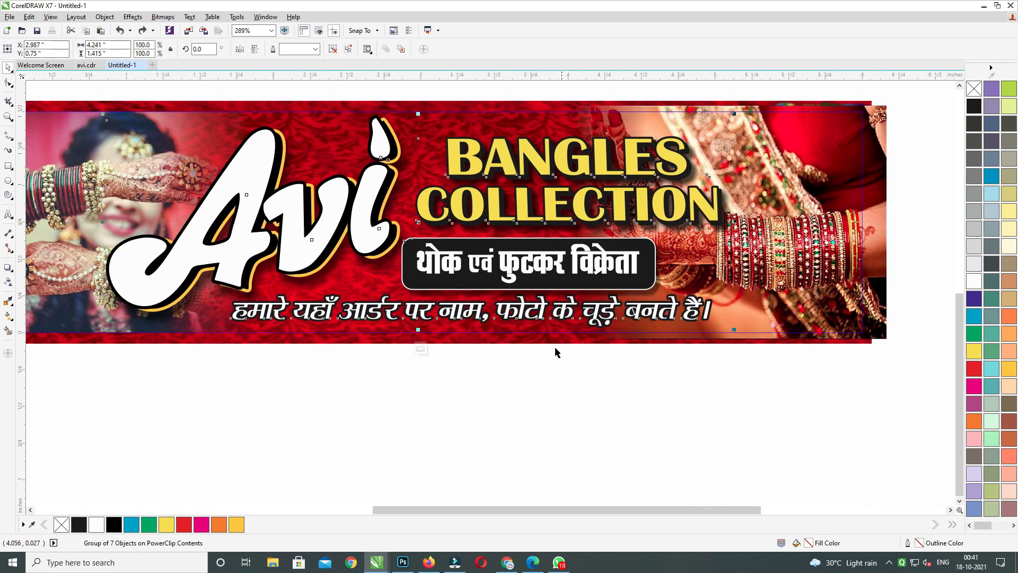
pyautogui.keyDown('ctrl'); pyautogui.click(504, 314); pyautogui.keyUp('ctrl')
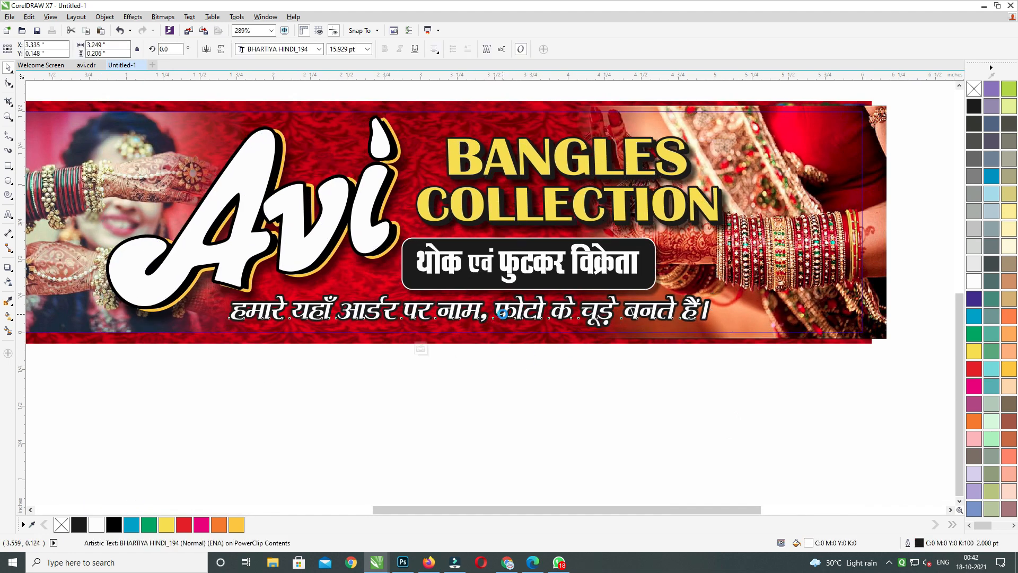
pyautogui.moveTo(503, 314); pyautogui.dragTo(447, 313)
pyautogui.press('Left')
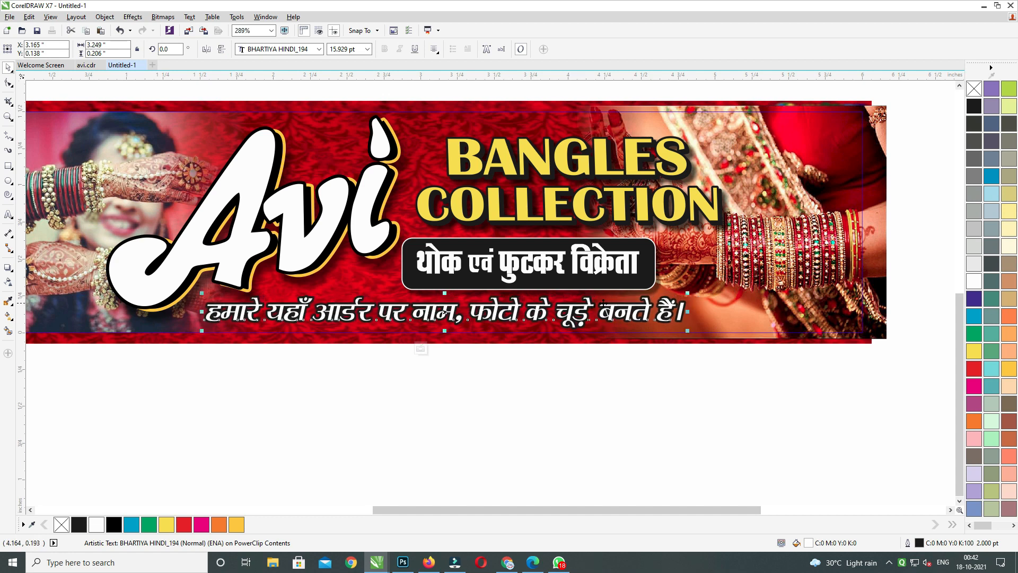
# Step: Duplicate the Hindi tagline to its right and replace the copy's text with मो. (eks-)
pyautogui.moveTo(604, 303); pyautogui.dragTo(535, 308)
pyautogui.rightClick(535, 308)
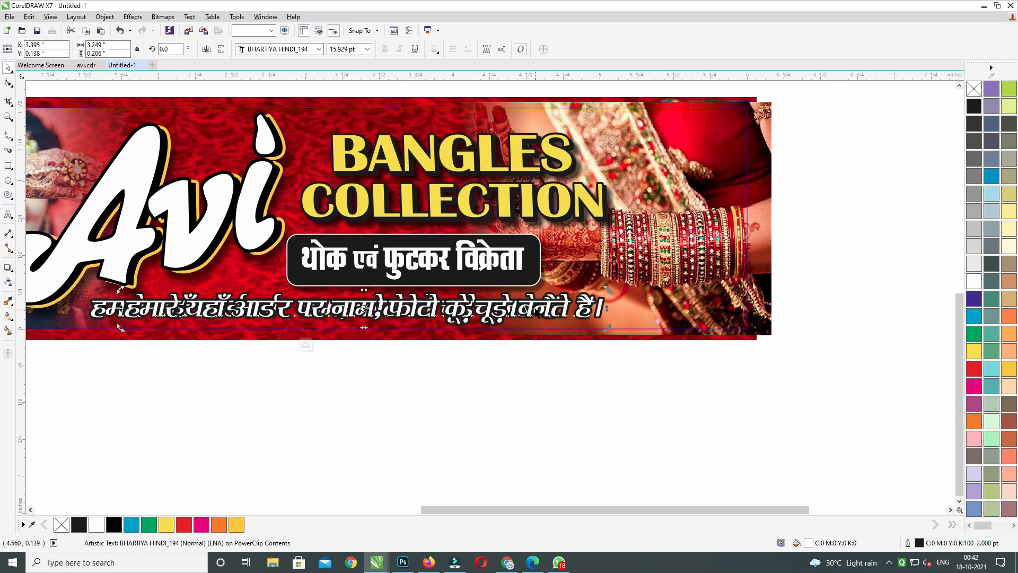
pyautogui.press('F8')
pyautogui.hotkey('ctrl', 'a')
pyautogui.write('eks-')
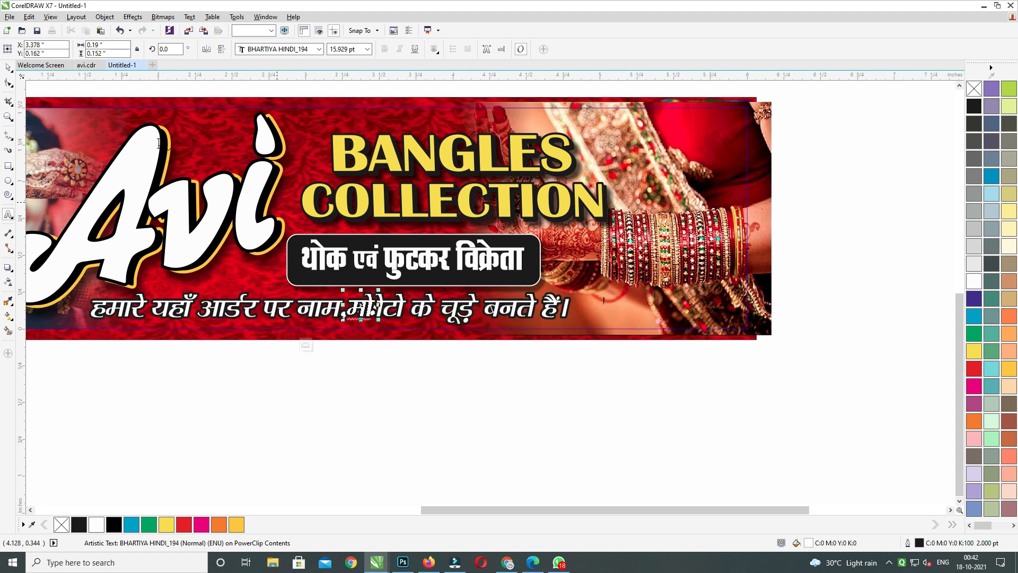
# Step: Shrink the Hindi tagline slightly, and place मो. just after its end at 15.584 pt
pyautogui.click(7, 68)
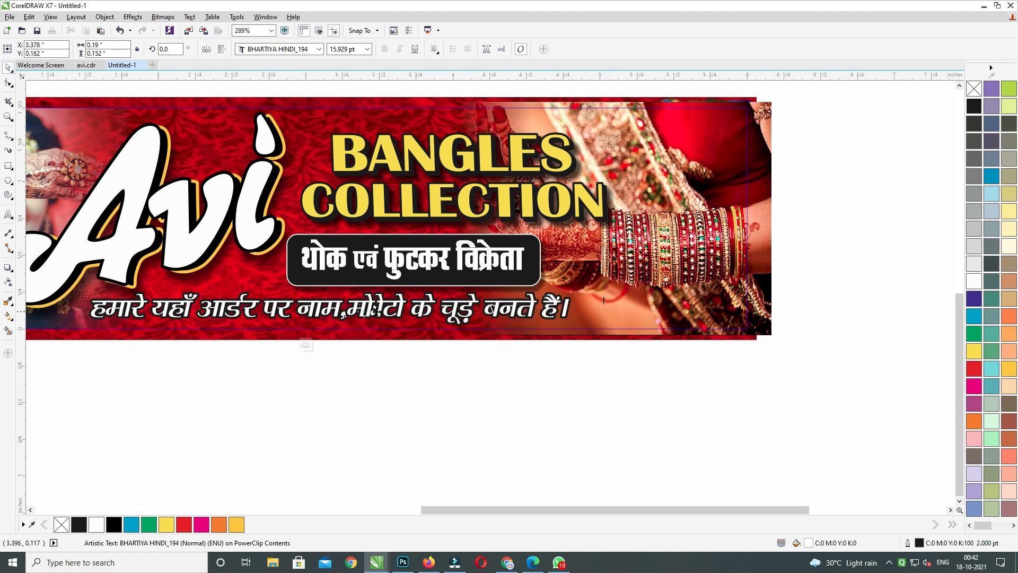
pyautogui.moveTo(375, 312); pyautogui.dragTo(611, 289)
pyautogui.click(598, 307)
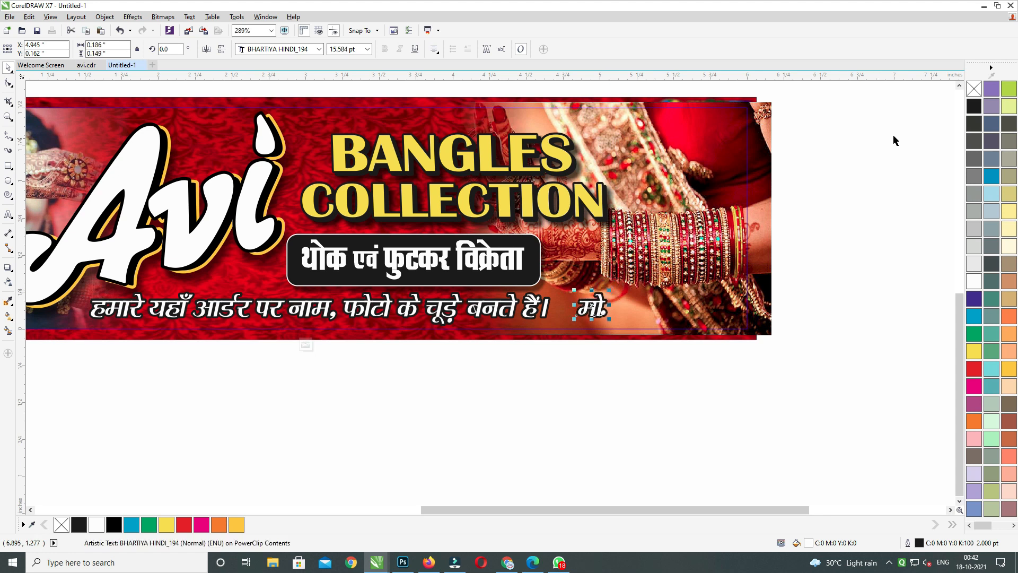
# Step: Try a red fill on मो., settle on black fill with a white outline, and finish editing the PowerClip contents
pyautogui.click(978, 111)
pyautogui.moveTo(813, 363); pyautogui.dragTo(929, 343)
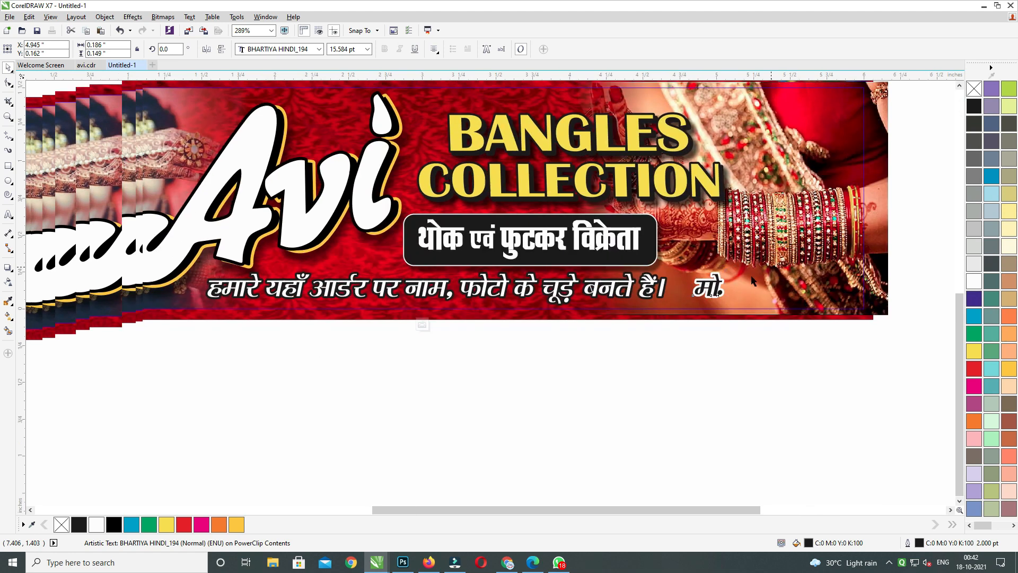
pyautogui.click(977, 371)
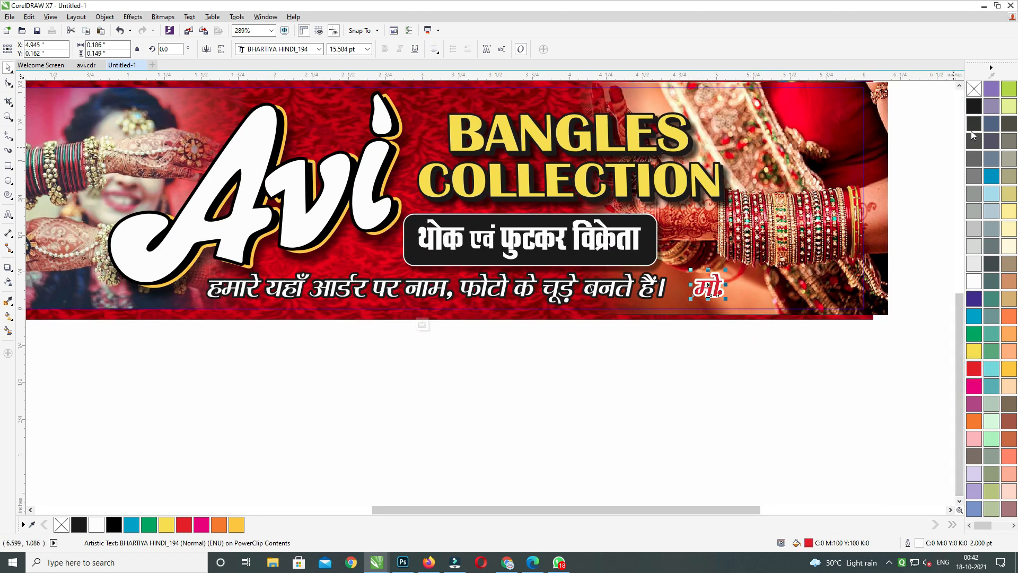
pyautogui.click(761, 369)
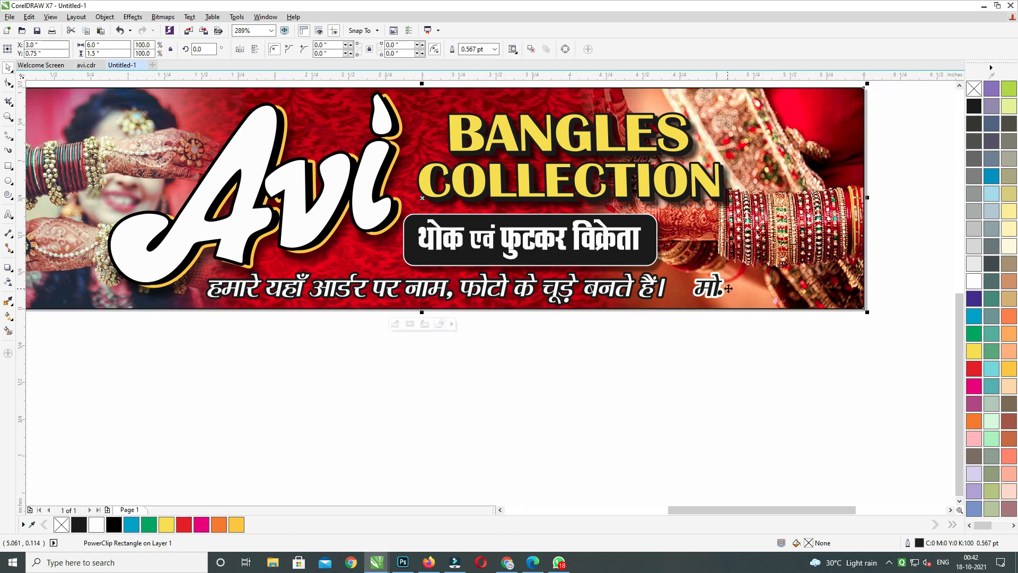
# Step: Check the whole banner and start saving it as a CorelDRAW (CDR) drawing
pyautogui.scroll(-2, 673, 285)
pyautogui.click(217, 162)
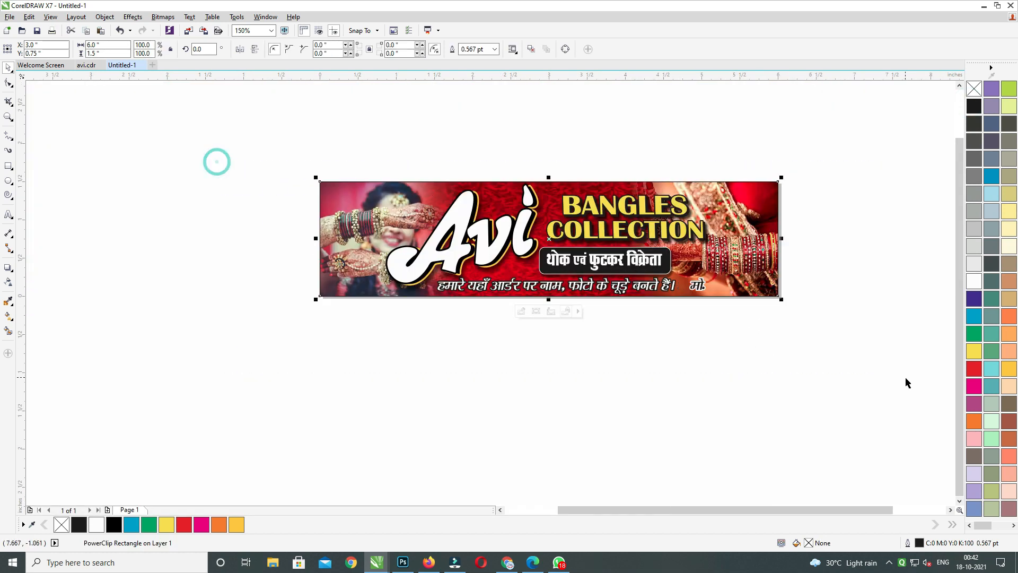
pyautogui.hotkey('shift', 'F2')
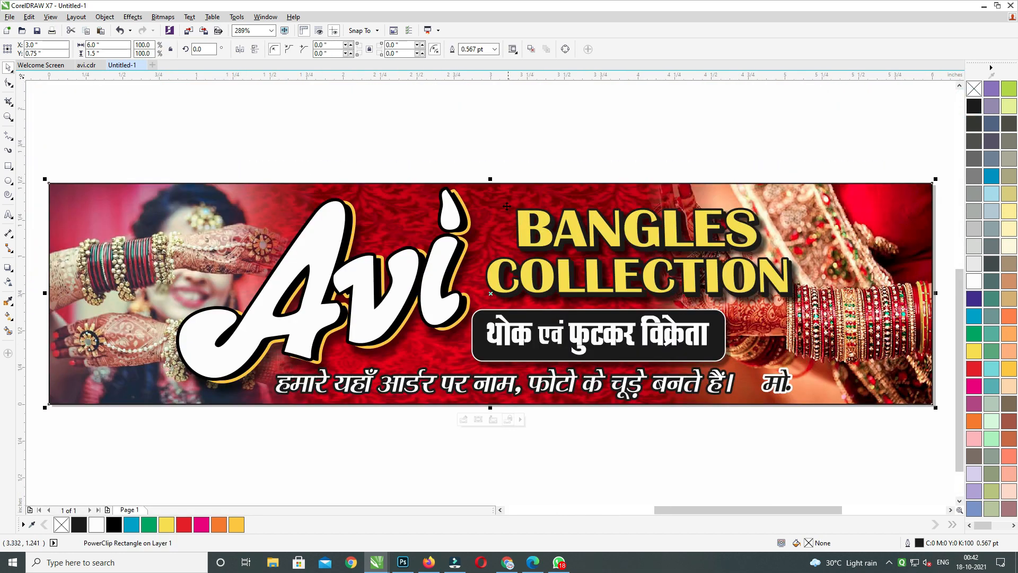
pyautogui.click(501, 155)
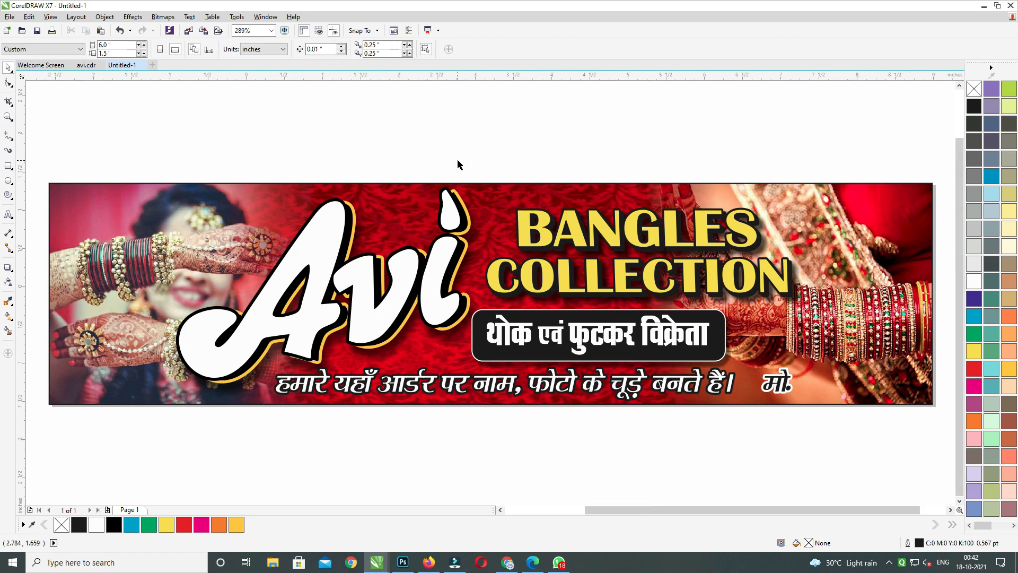
pyautogui.scroll(-2, 457, 158)
pyautogui.hotkey('ctrl', 's')
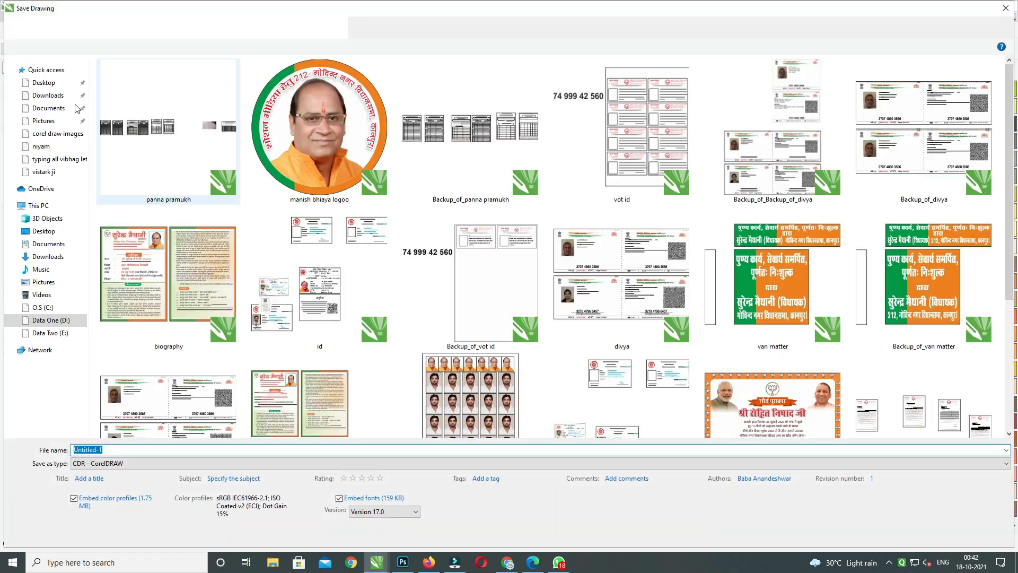